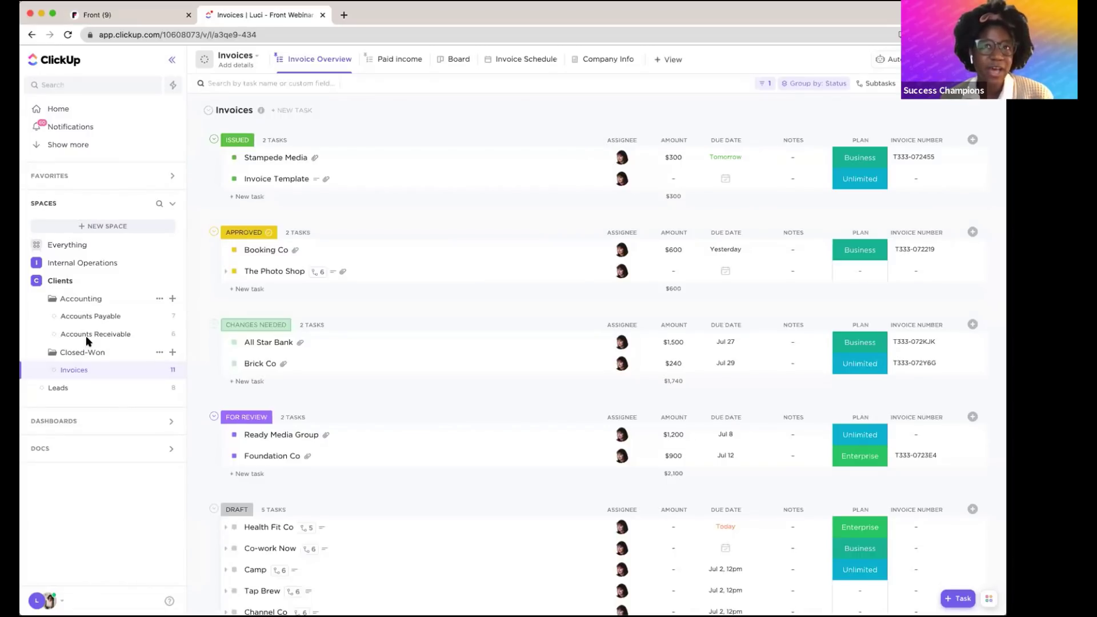
Open the Leads list in the Clients space and view its Priority Accounts board.
{"action": "left_click", "coordinate": [62, 280]}
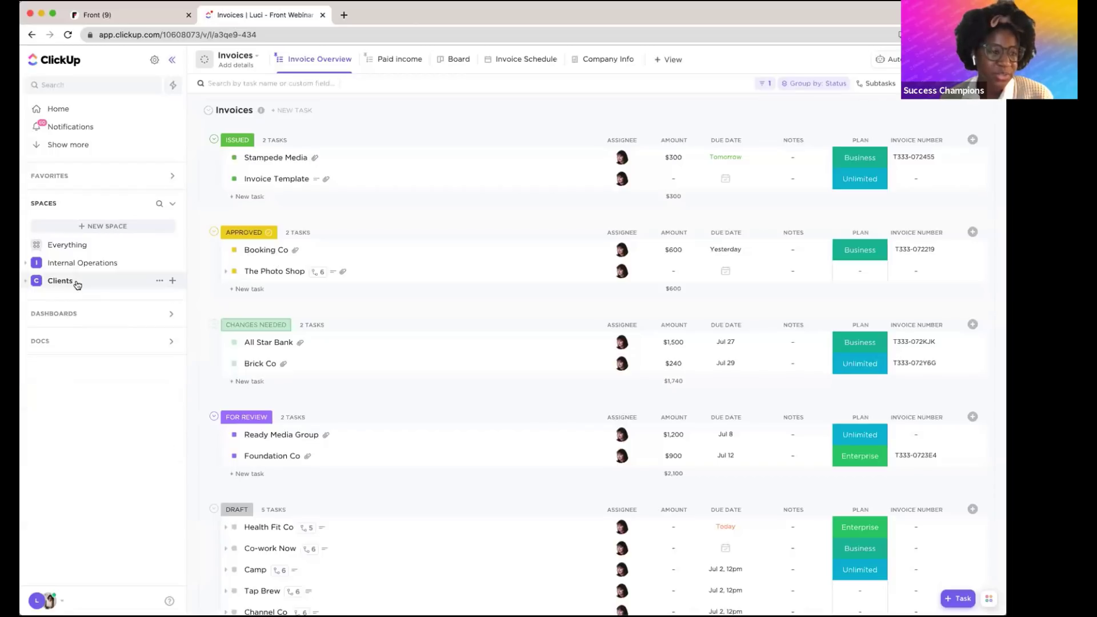
{"action": "left_click", "coordinate": [26, 281]}
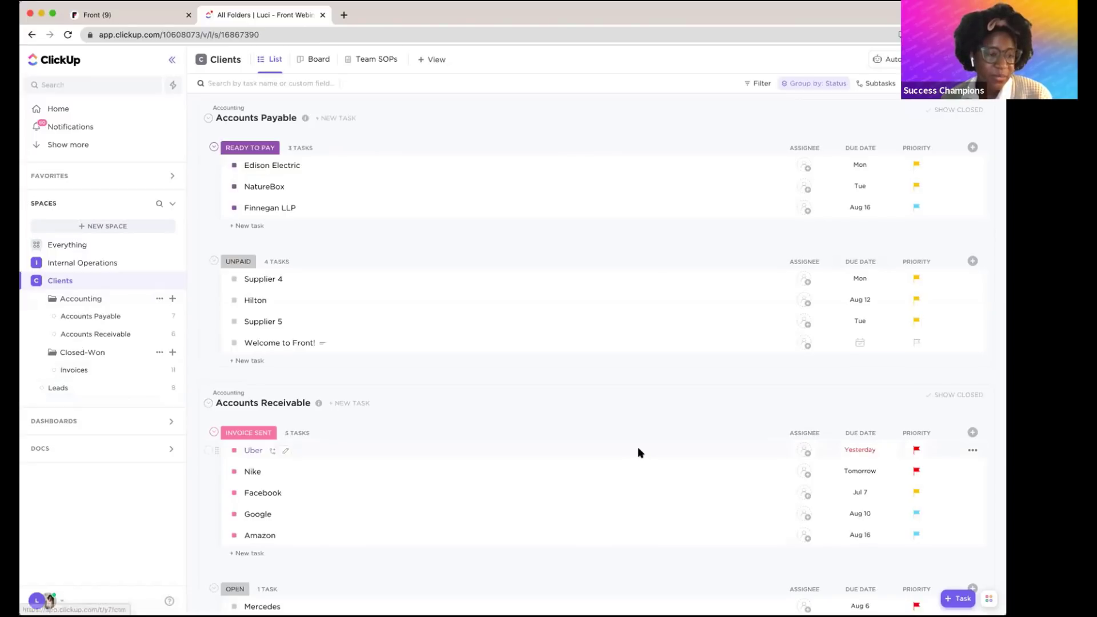
{"action": "left_click", "coordinate": [95, 386]}
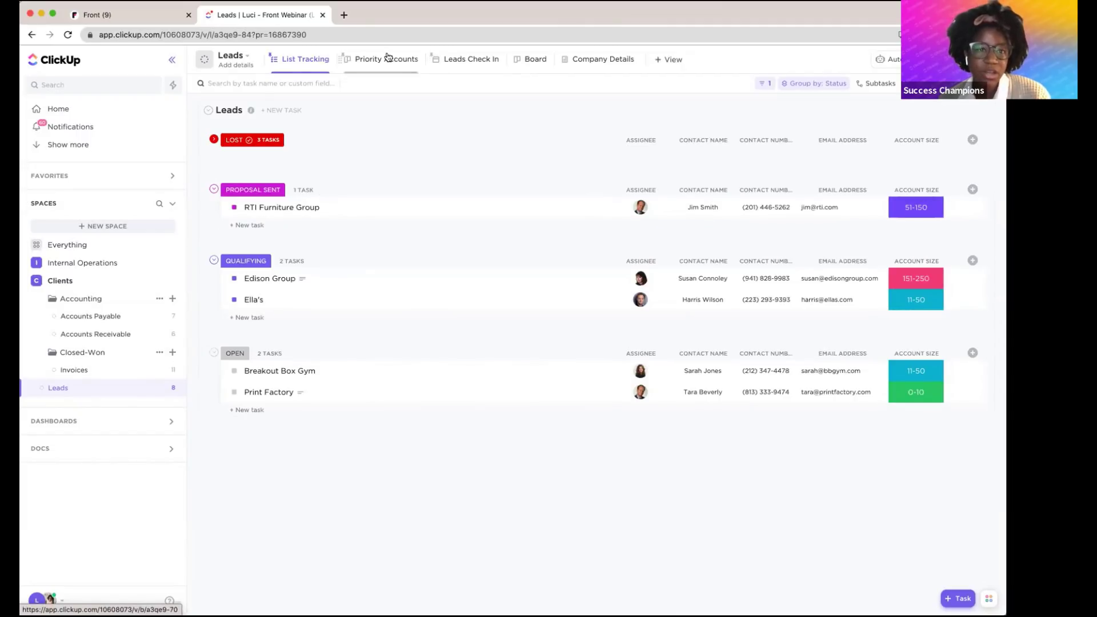
{"action": "left_click", "coordinate": [387, 57]}
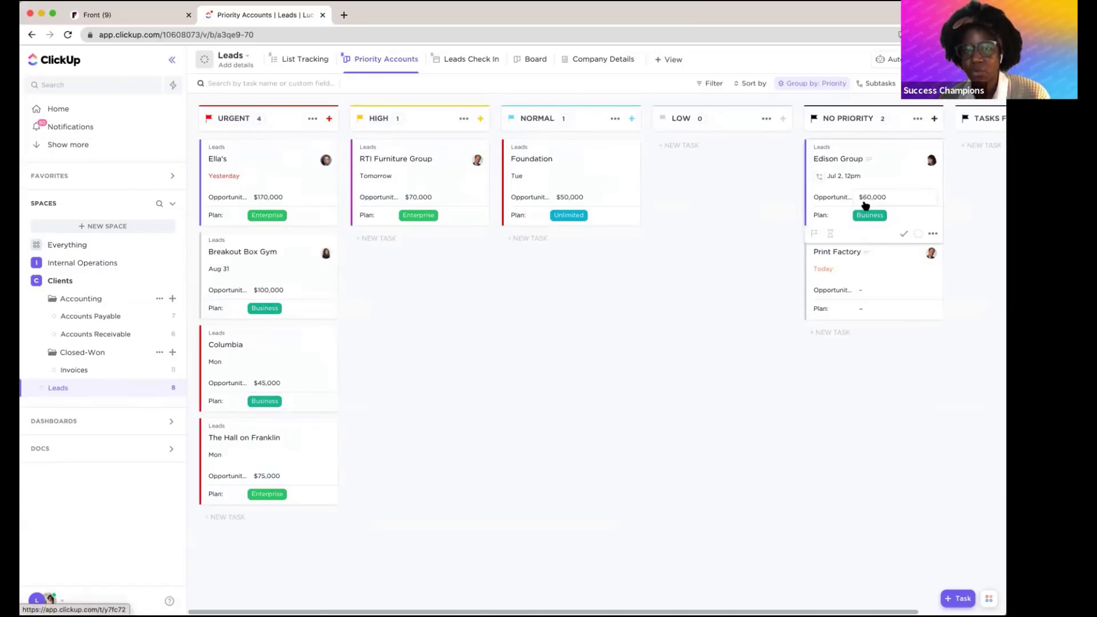
Reschedule the Print Factory task to Tuesday, June 22 in the Leads Check In calendar.
{"action": "left_click", "coordinate": [461, 60]}
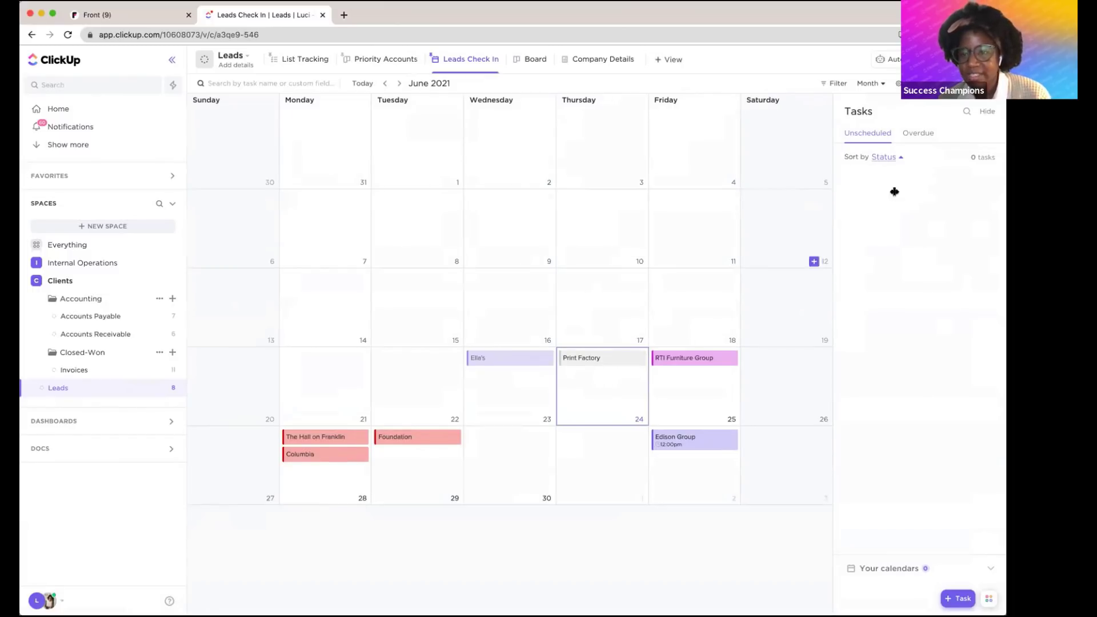
{"action": "left_click_drag", "start_coordinate": [587, 356], "coordinate": [403, 360]}
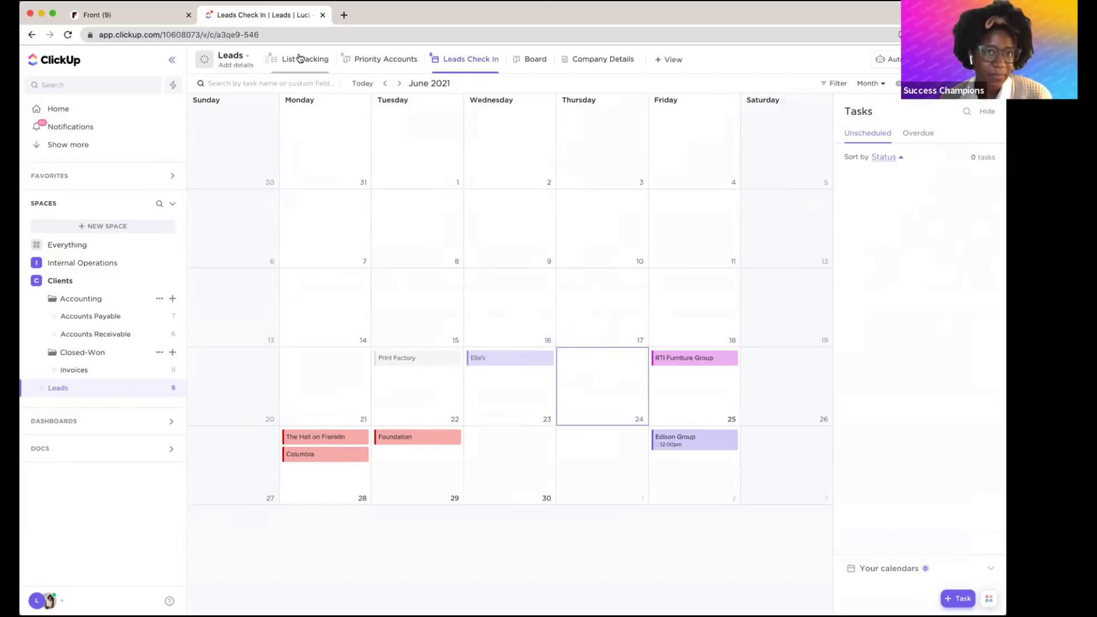
Review the Leads tracking list and the Clients space, ending with the Everything overview of all spaces.
{"action": "left_click", "coordinate": [299, 57]}
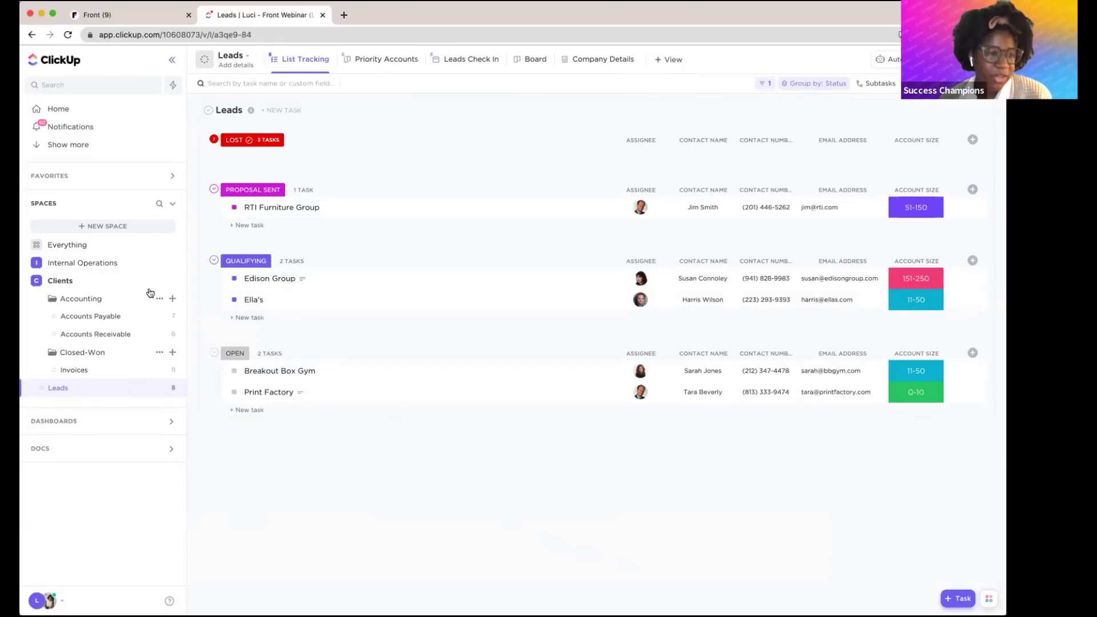
{"action": "left_click", "coordinate": [60, 281]}
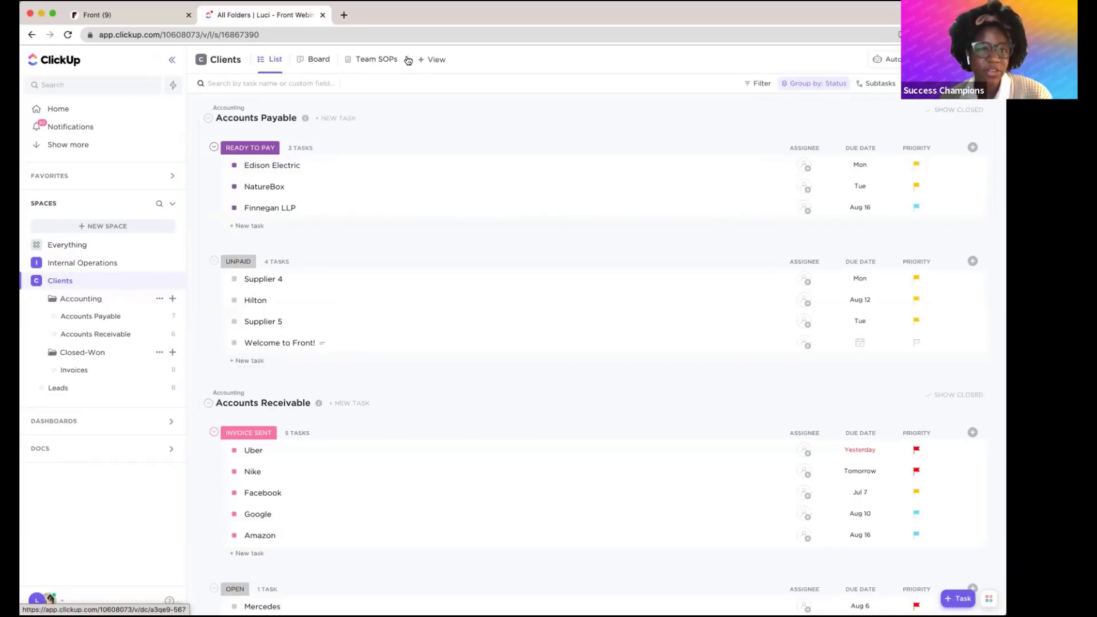
{"action": "left_click", "coordinate": [72, 244]}
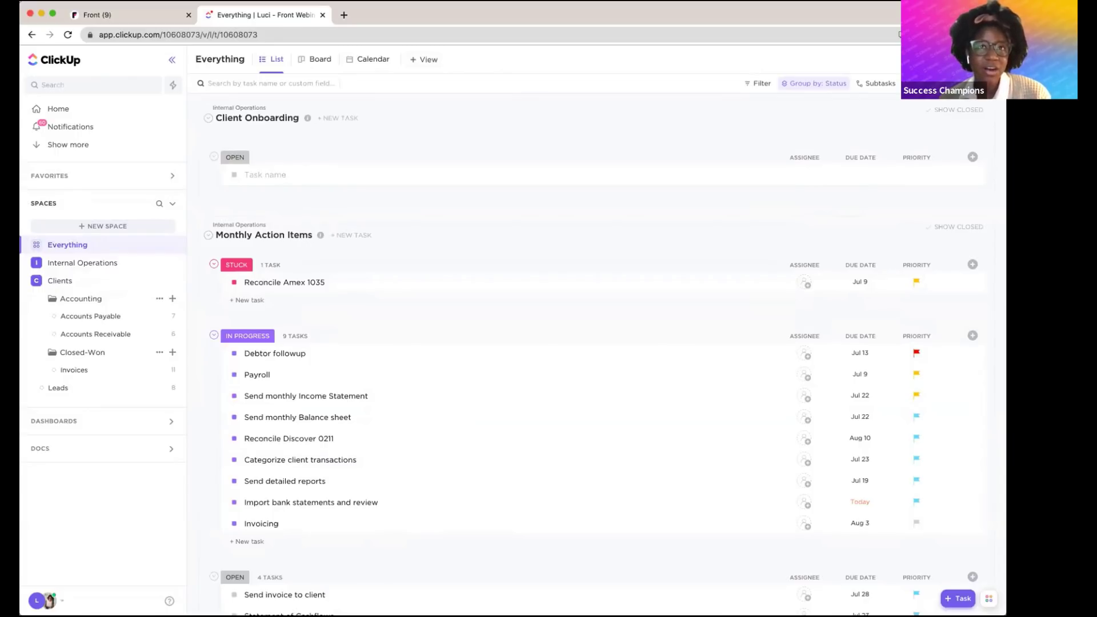
Assign the Reconcile Amex 1035 task under Monthly Action Items to a teammate and set its status to Closed.
{"action": "scroll", "coordinate": [654, 229], "scroll_direction": "down", "scroll_amount": 1}
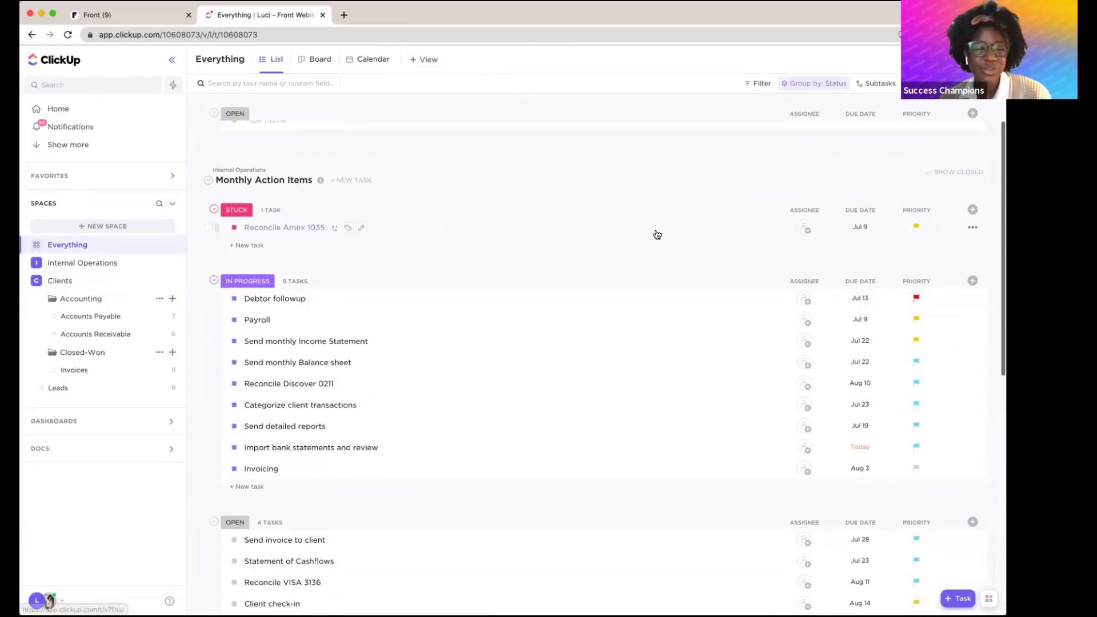
{"action": "scroll", "coordinate": [657, 234], "scroll_direction": "down", "scroll_amount": 1}
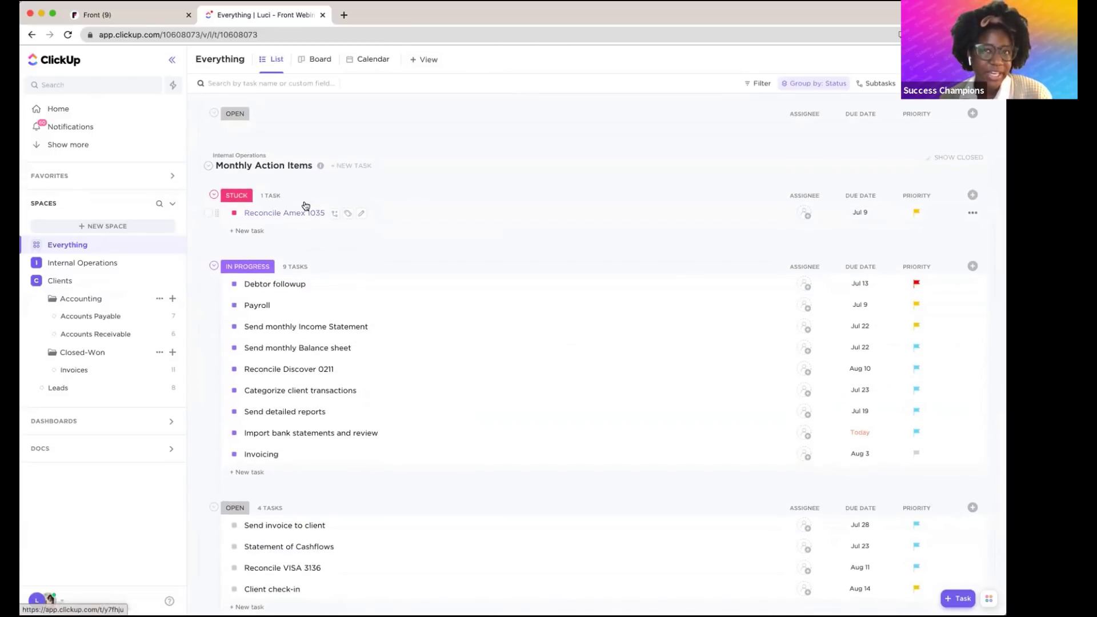
{"action": "left_click", "coordinate": [805, 213]}
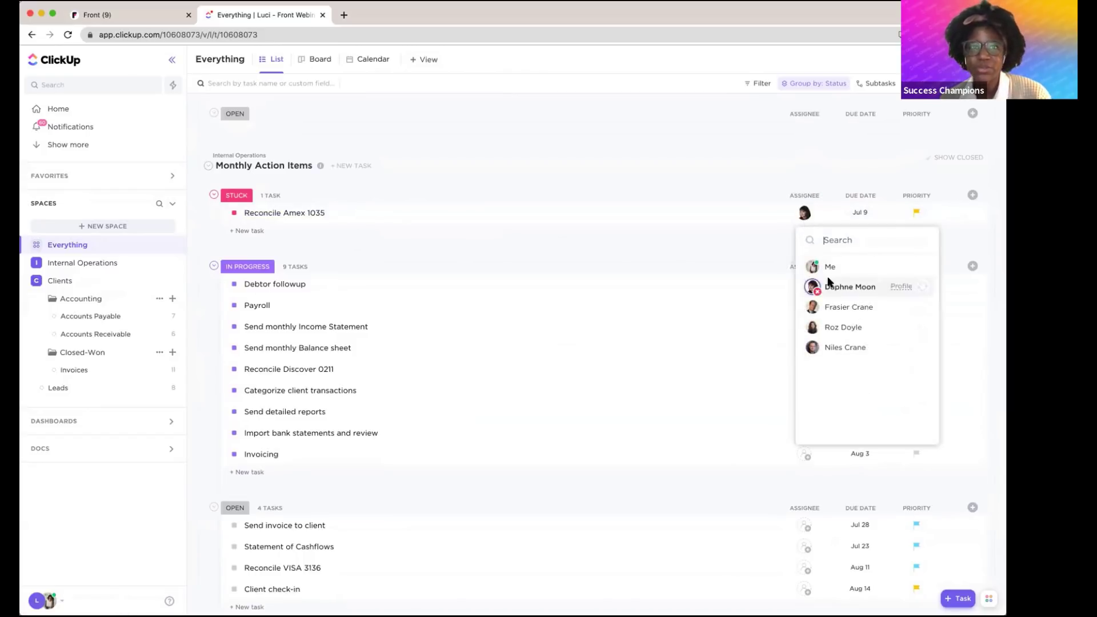
{"action": "left_click", "coordinate": [811, 287]}
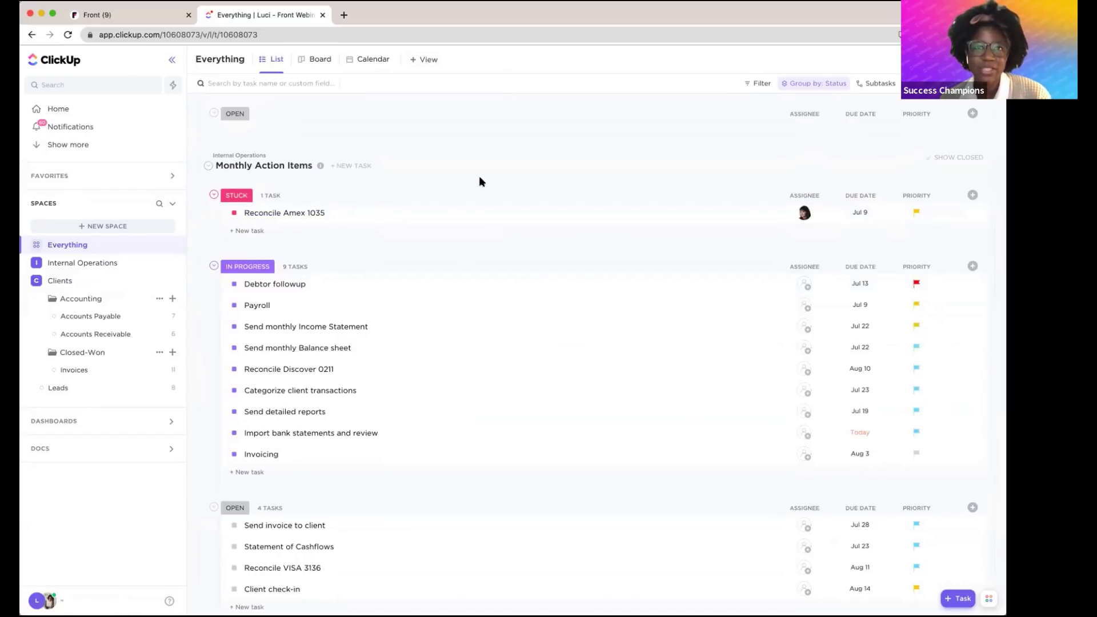
{"action": "left_click", "coordinate": [234, 213]}
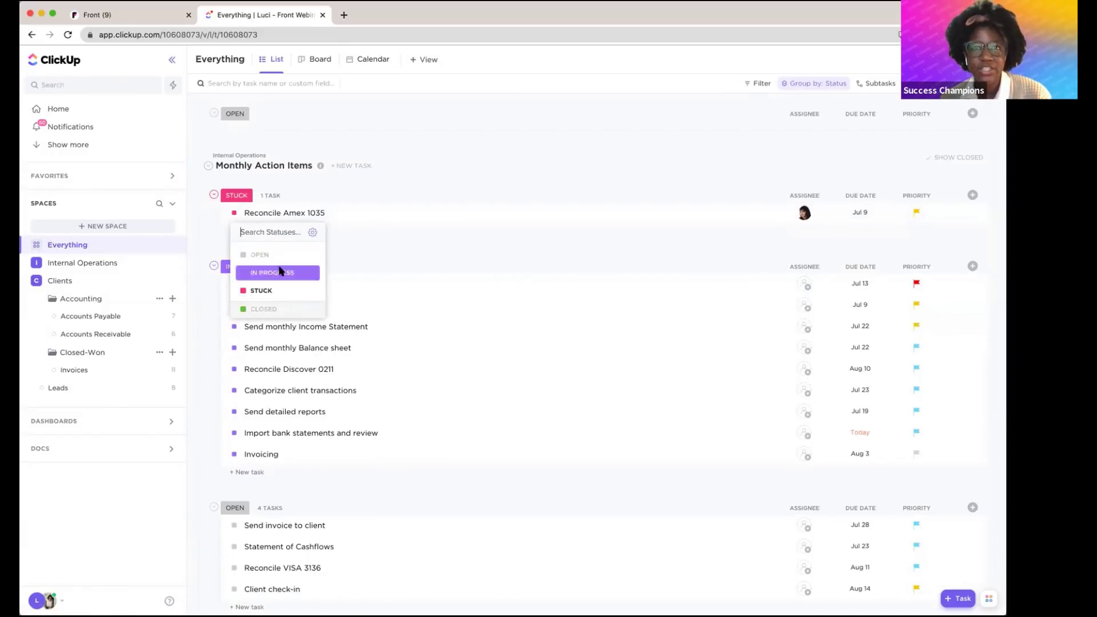
{"action": "left_click", "coordinate": [274, 316]}
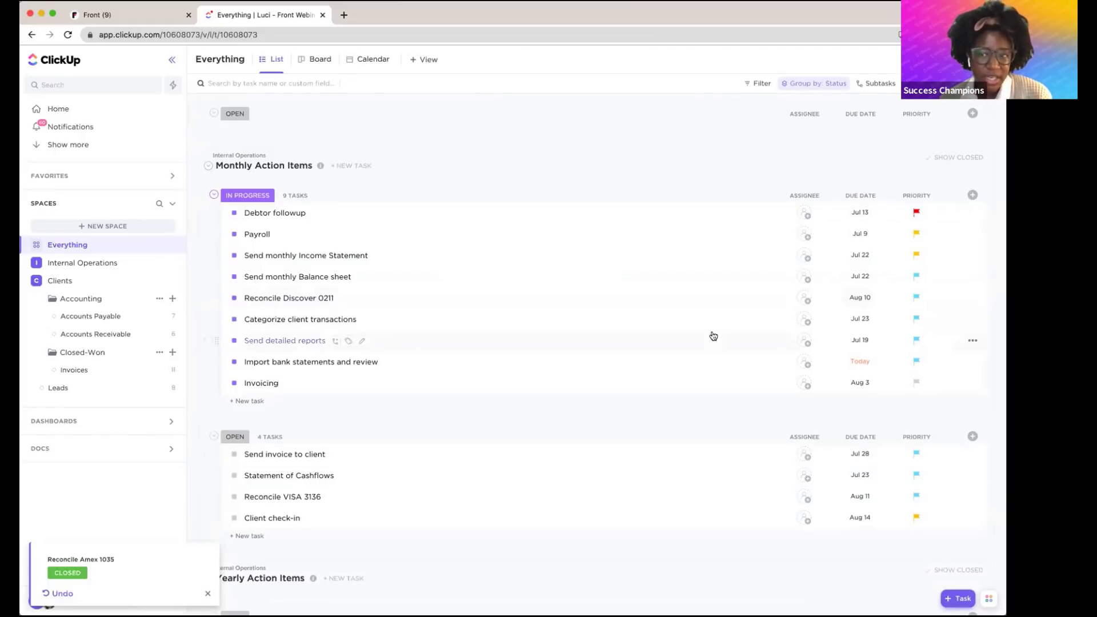
Open the Debtor followup task and examine its due date, priority options, description and custom fields.
{"action": "left_click", "coordinate": [289, 213]}
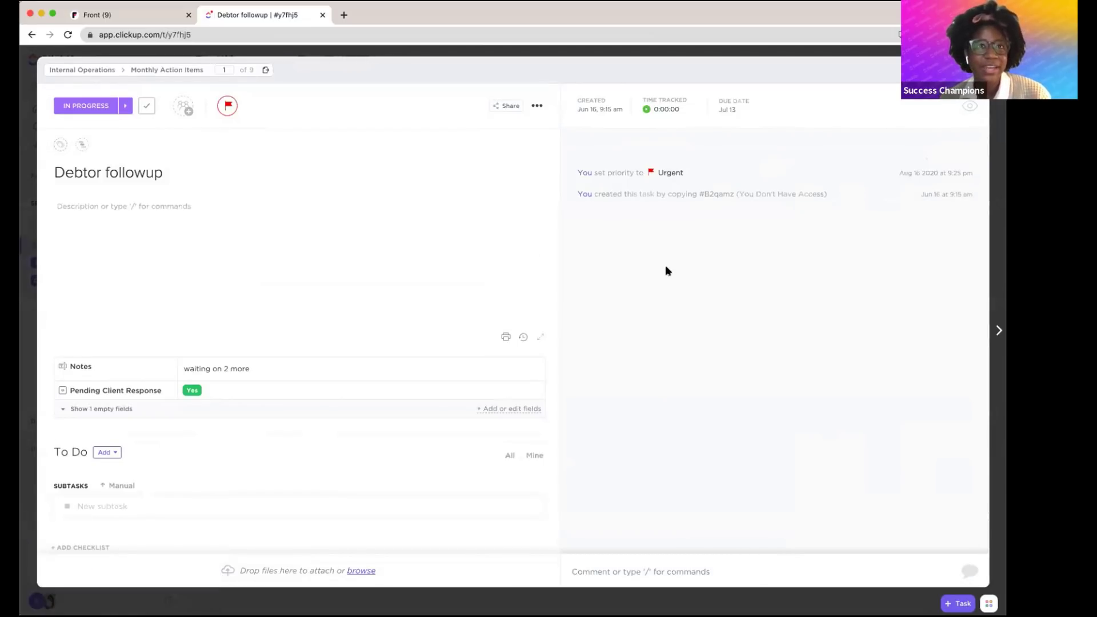
{"action": "left_click", "coordinate": [726, 109]}
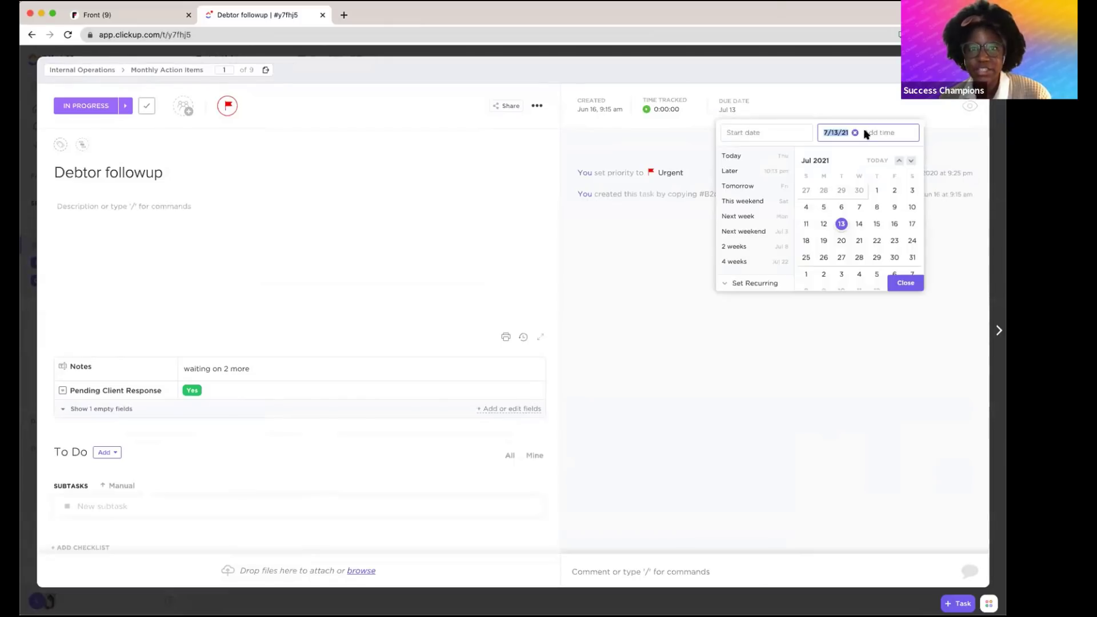
{"action": "left_click", "coordinate": [397, 165]}
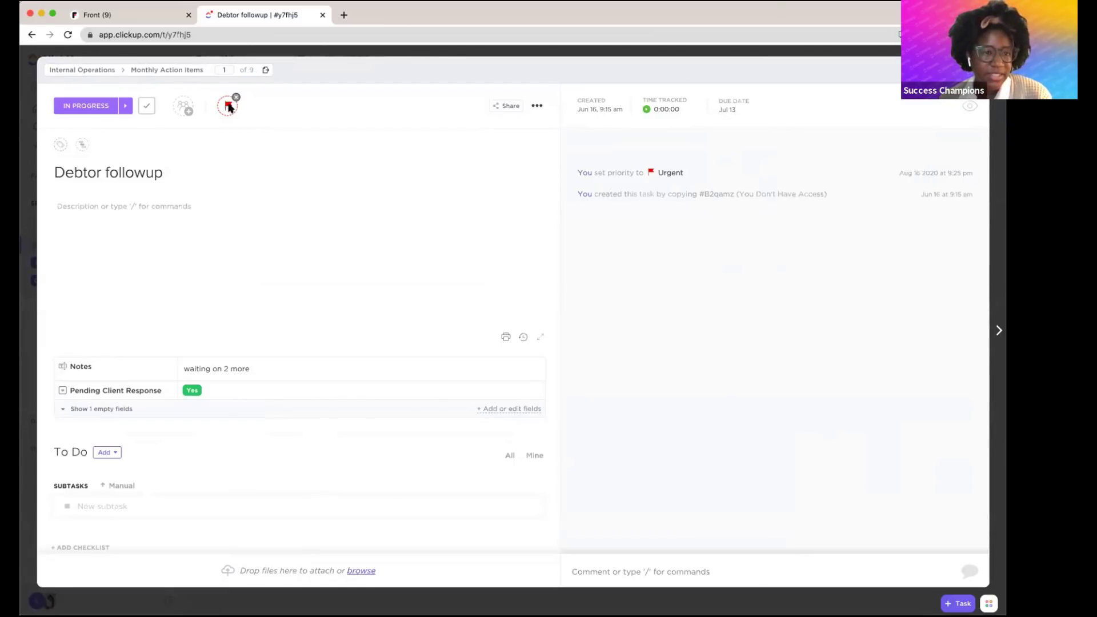
{"action": "left_click", "coordinate": [228, 106]}
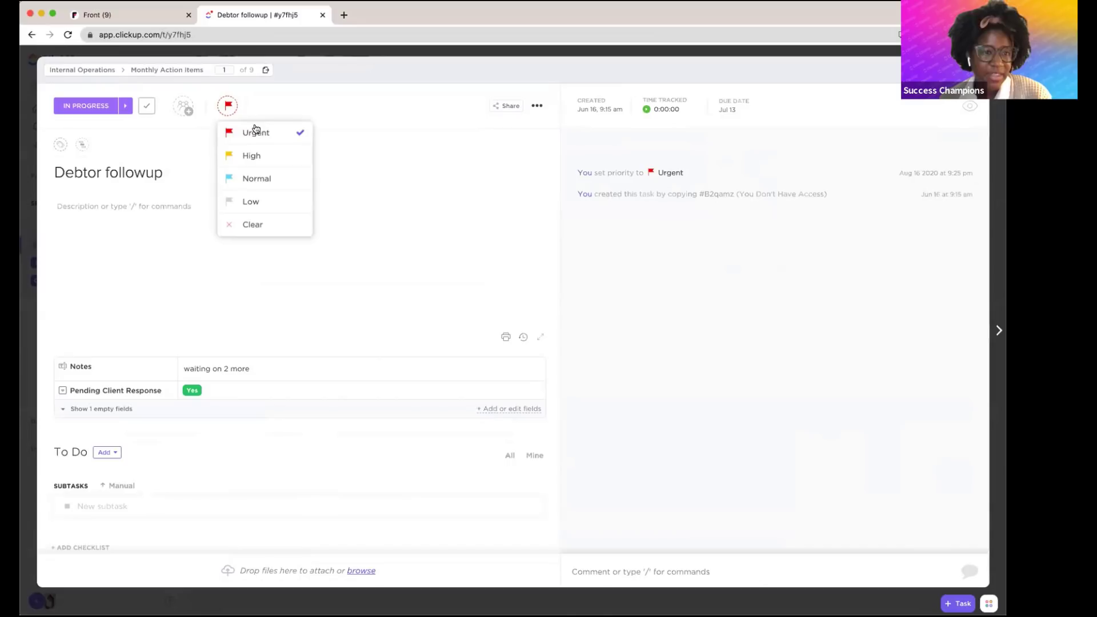
{"action": "left_click", "coordinate": [173, 202]}
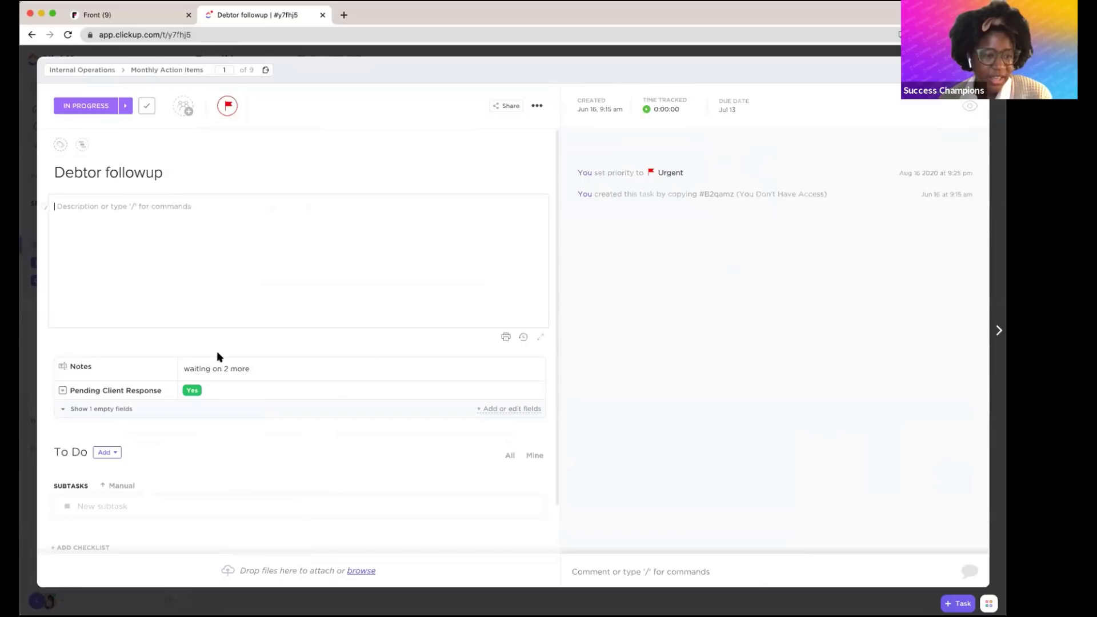
{"action": "scroll", "coordinate": [217, 353], "scroll_direction": "down", "scroll_amount": 2}
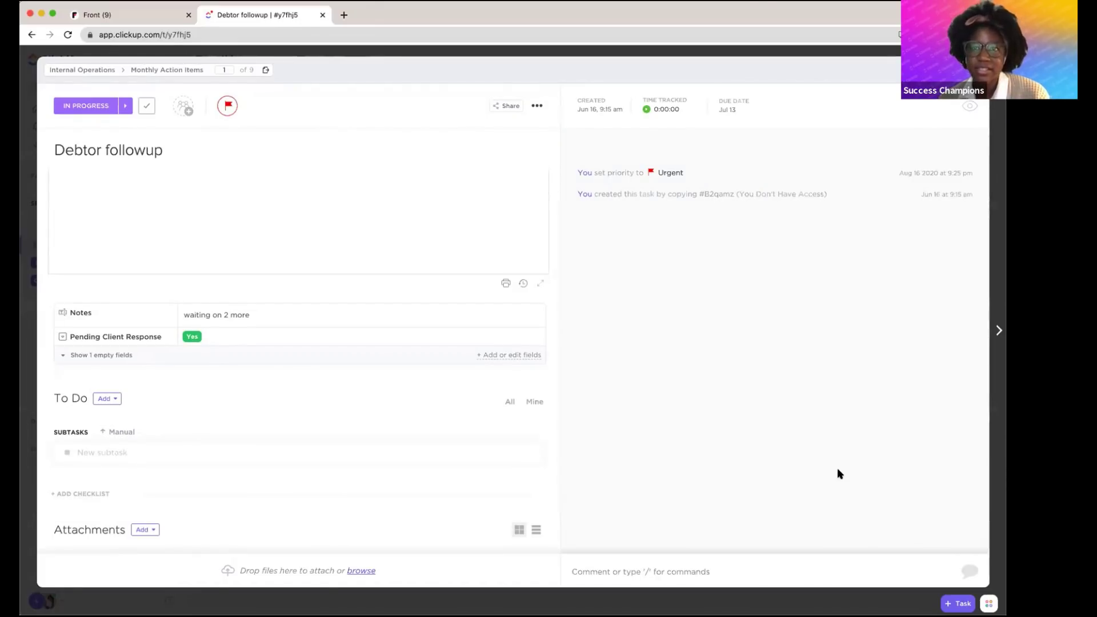
Post the comment "comment here" on the Debtor followup task.
{"action": "left_click", "coordinate": [698, 568]}
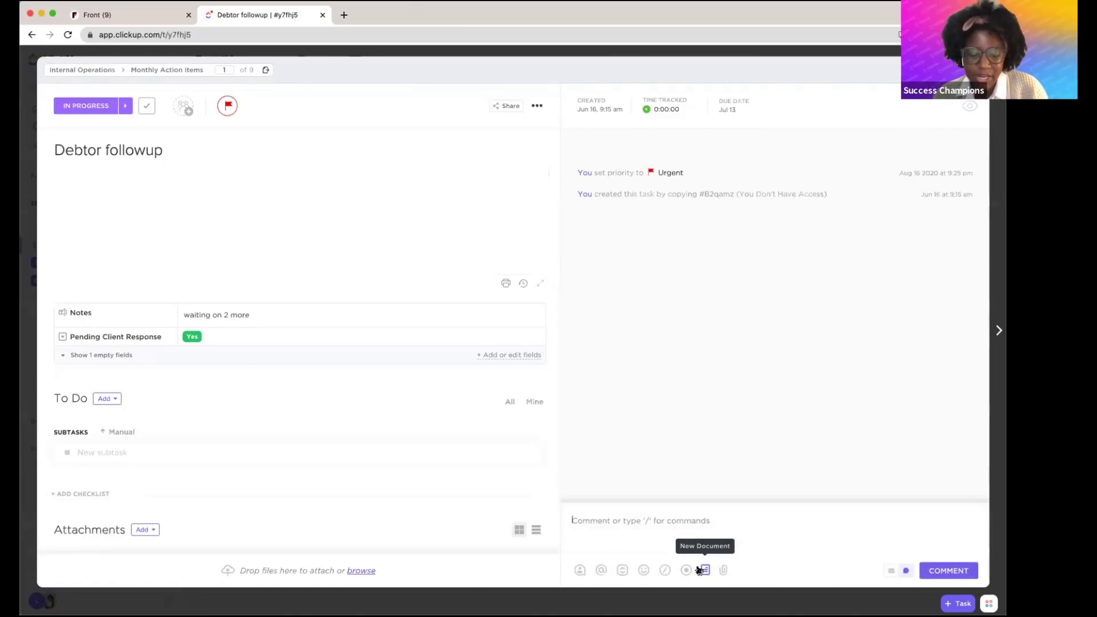
{"action": "type", "text": "comment here"}
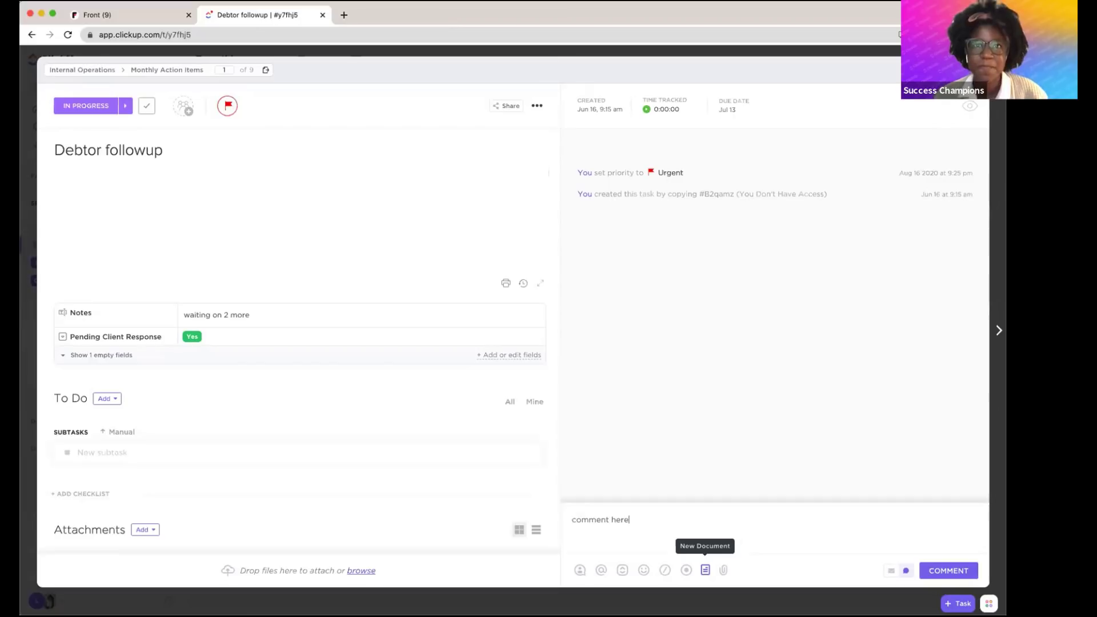
{"action": "key", "text": "Return"}
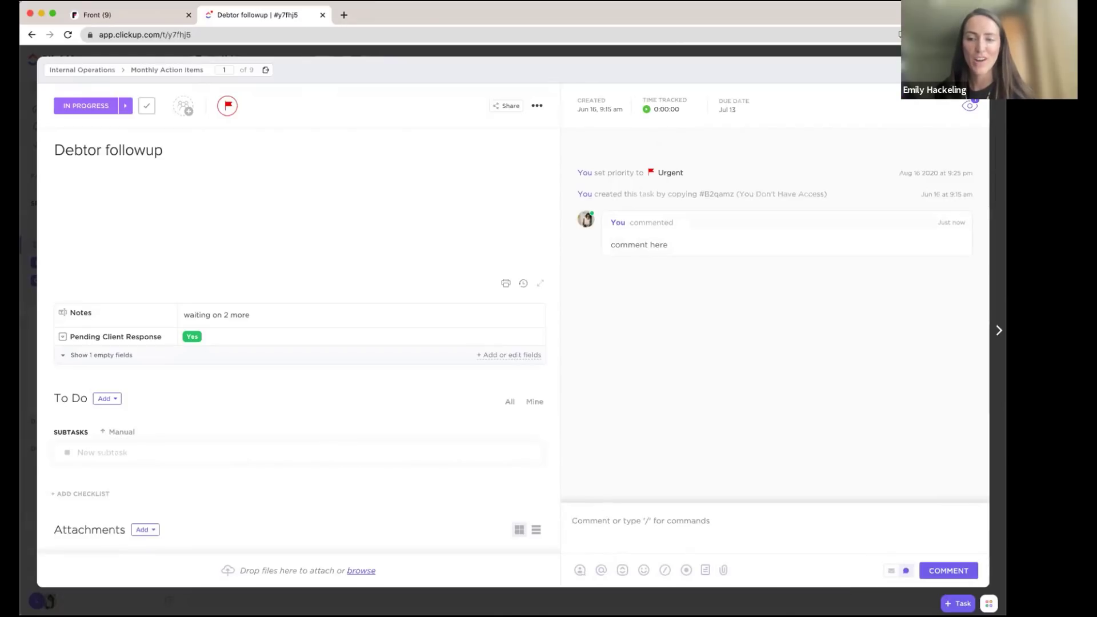
{"action": "left_click", "coordinate": [752, 243]}
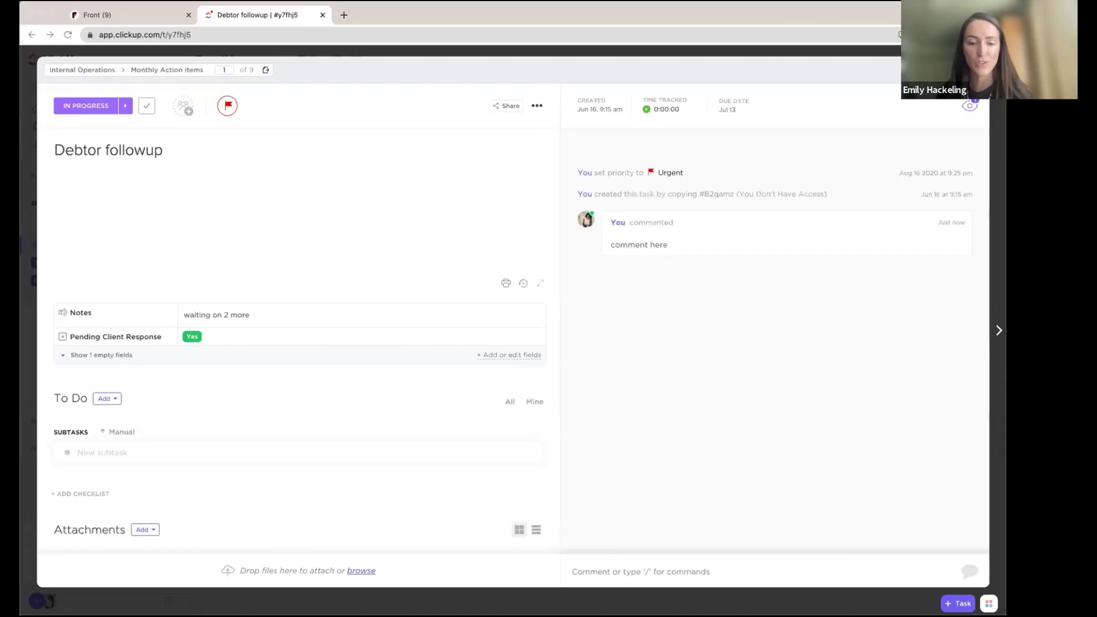
Switch to Front and read the FrontApp Inc invoice reminder email in the personal inbox.
{"action": "left_click", "coordinate": [581, 37]}
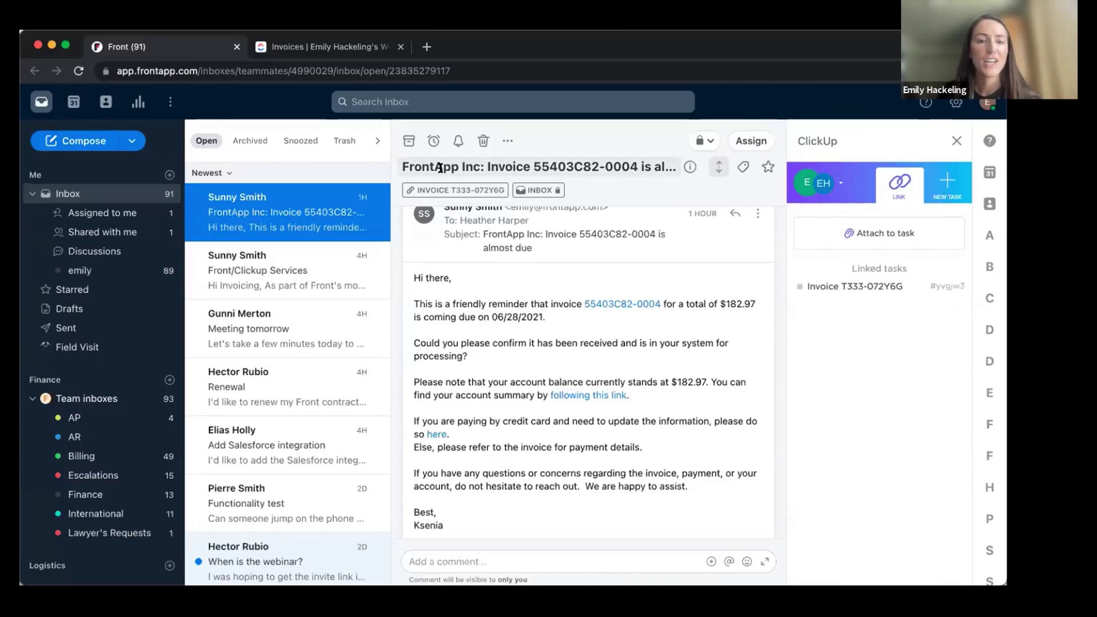
{"action": "scroll", "coordinate": [565, 431], "scroll_direction": "down", "scroll_amount": 1}
{"action": "scroll", "coordinate": [564, 431], "scroll_direction": "down", "scroll_amount": 2}
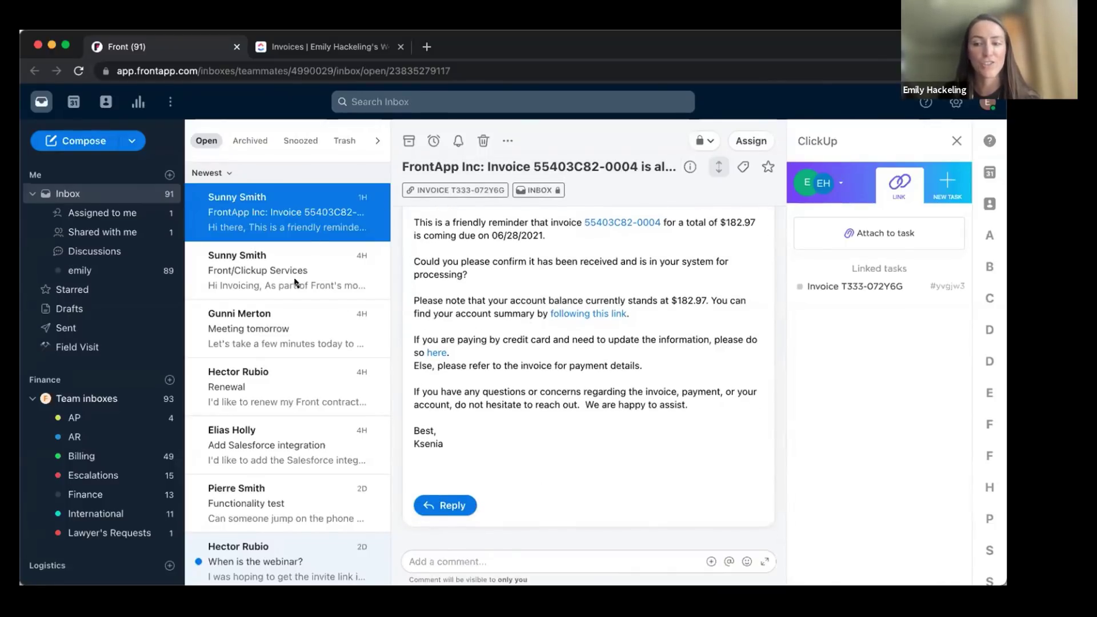
{"action": "scroll", "coordinate": [298, 320], "scroll_direction": "down", "scroll_amount": 3}
{"action": "scroll", "coordinate": [299, 334], "scroll_direction": "up", "scroll_amount": 3}
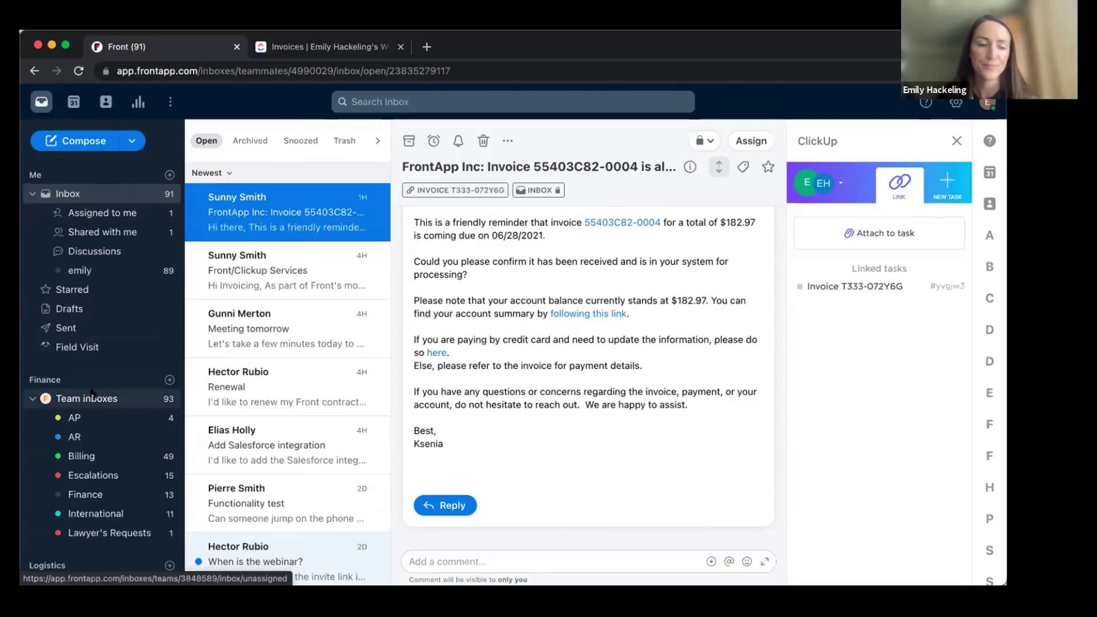
Look through the Finance team's AP and AR inboxes and the available app integrations beside the AP conversation.
{"action": "left_click", "coordinate": [89, 417]}
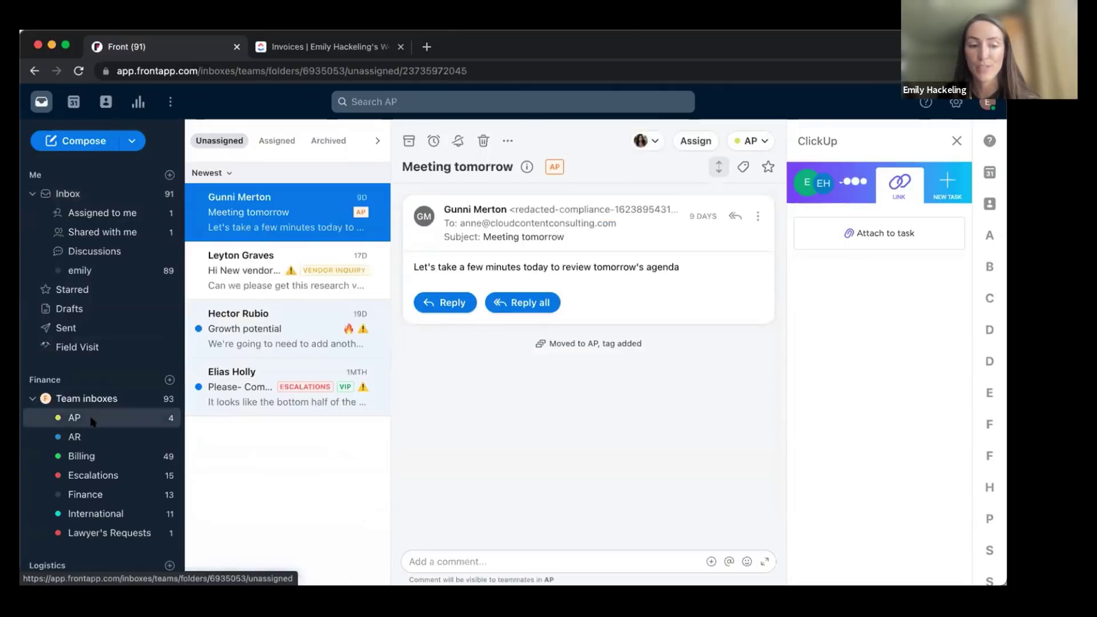
{"action": "left_click", "coordinate": [92, 438]}
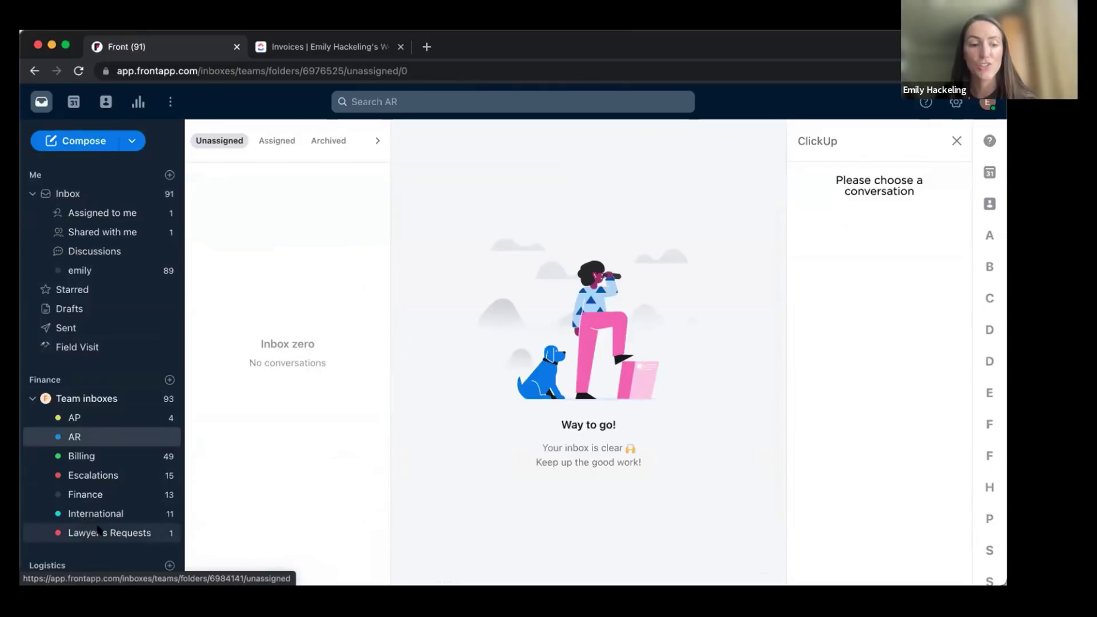
{"action": "left_click", "coordinate": [101, 399]}
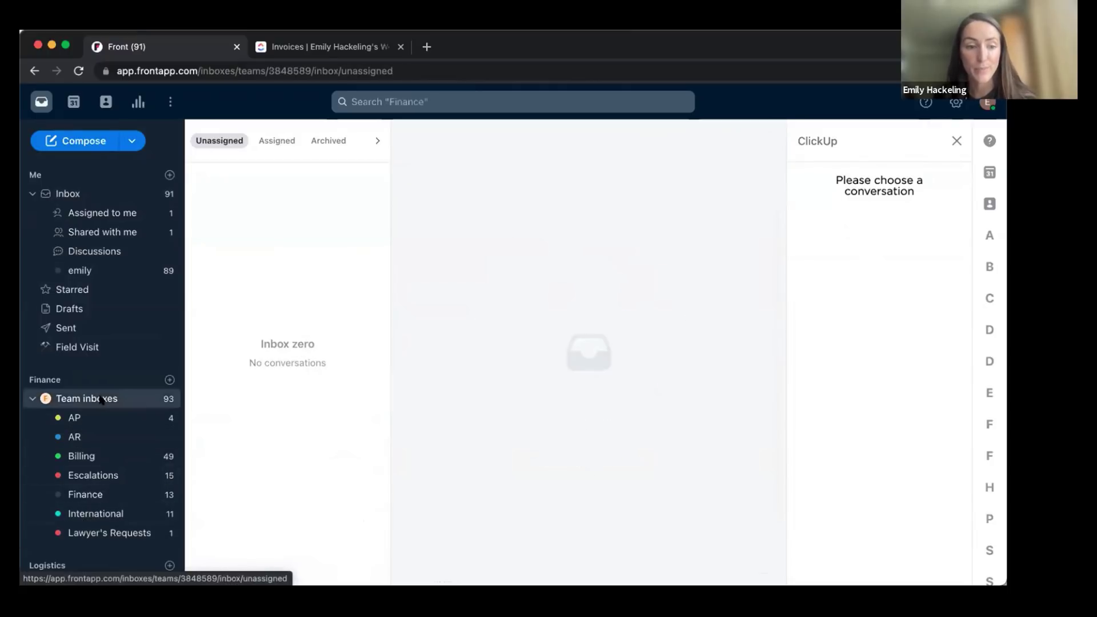
{"action": "left_click", "coordinate": [95, 421]}
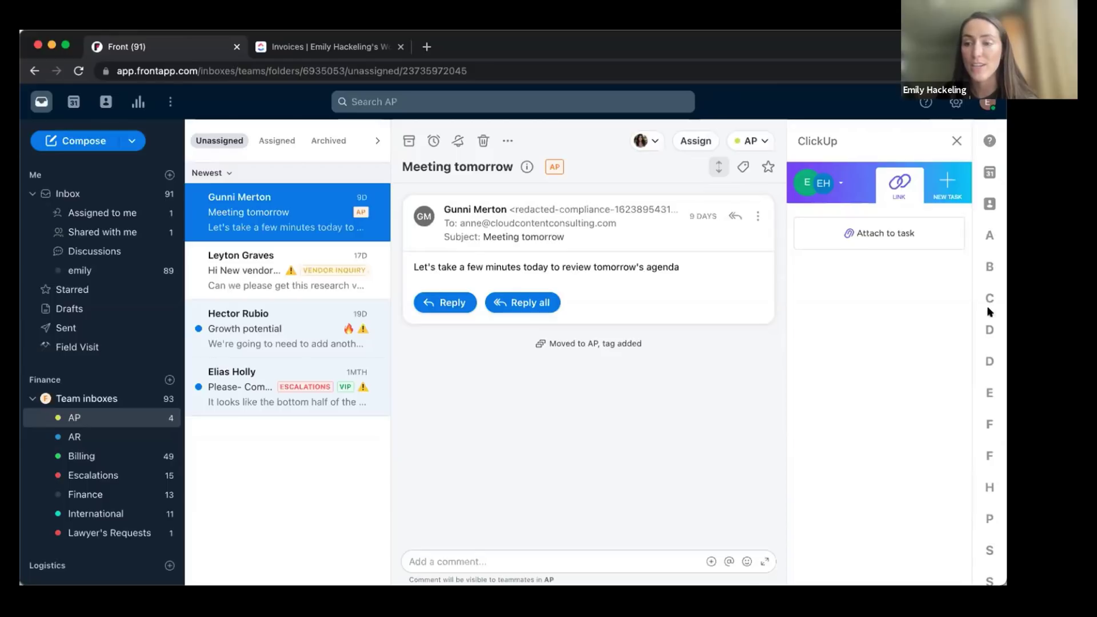
{"action": "scroll", "coordinate": [989, 329], "scroll_direction": "down", "scroll_amount": 6}
{"action": "scroll", "coordinate": [989, 331], "scroll_direction": "down", "scroll_amount": 8}
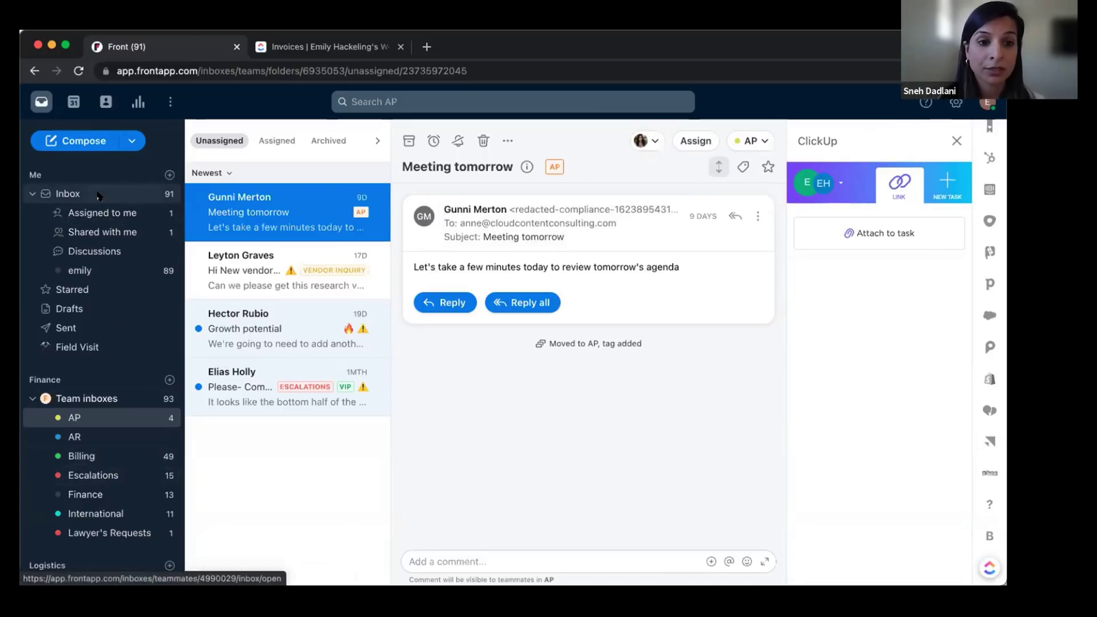
Open the "Meeting tomorrow" email in the personal inbox.
{"action": "left_click", "coordinate": [68, 193]}
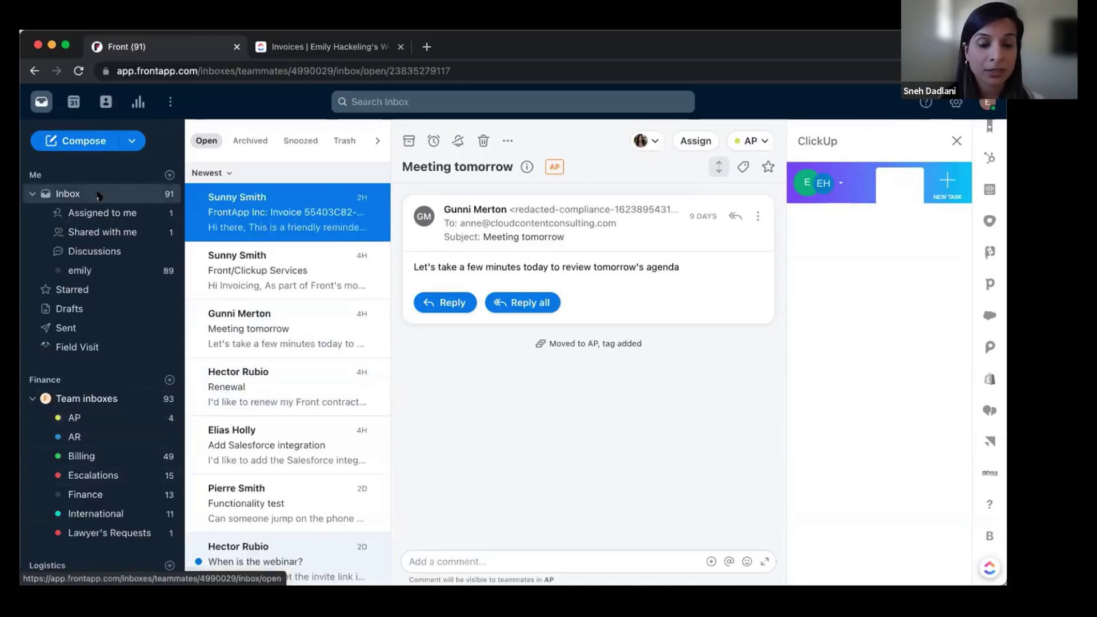
{"action": "left_click", "coordinate": [274, 334]}
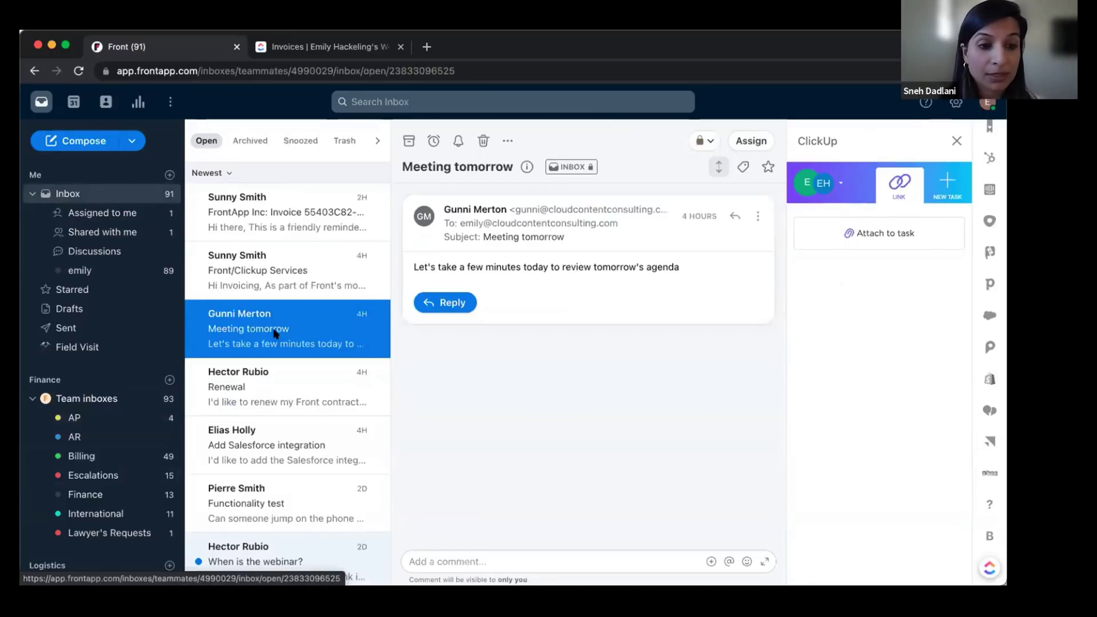
Assign the unassigned "Growth potential" email in the Finance AP inbox to your own account.
{"action": "left_click", "coordinate": [80, 423]}
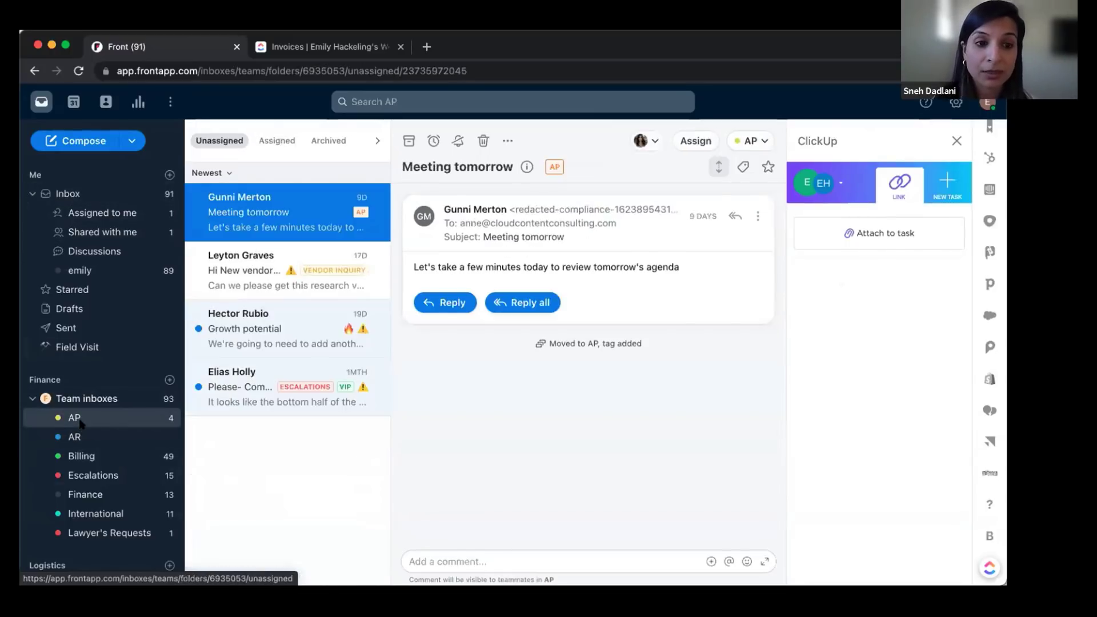
{"action": "left_click", "coordinate": [312, 342]}
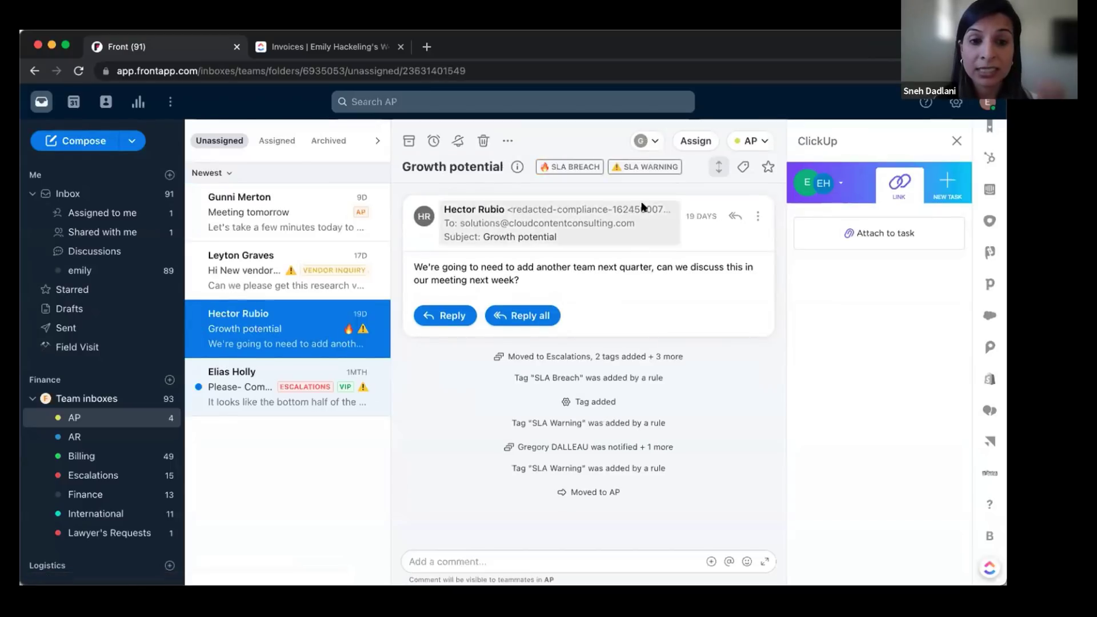
{"action": "left_click", "coordinate": [687, 145]}
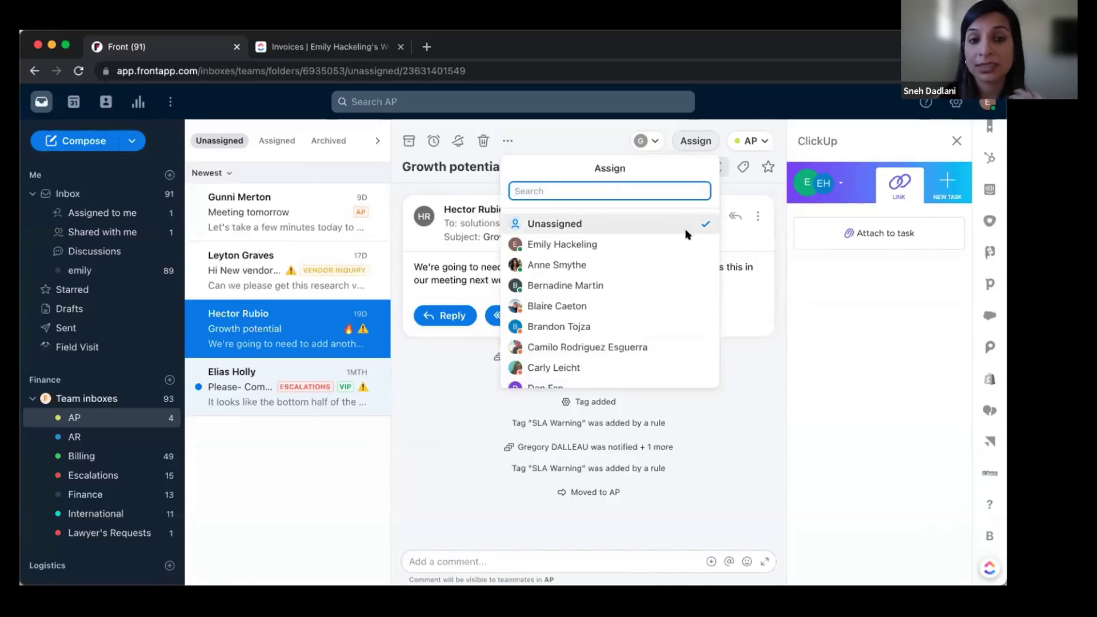
{"action": "left_click", "coordinate": [603, 244]}
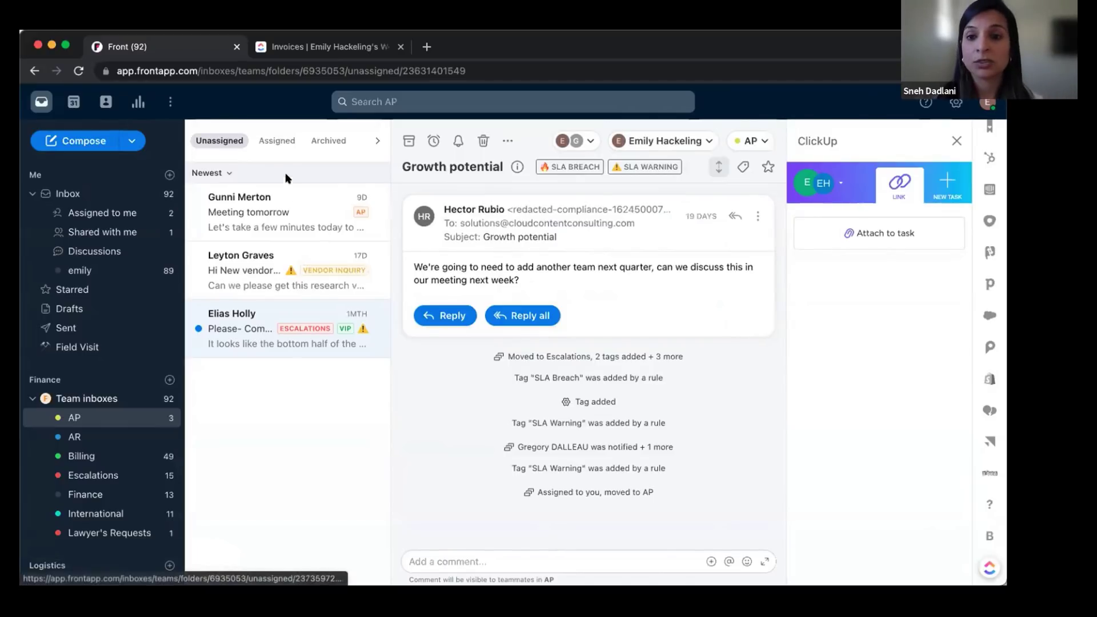
Compare the AP inbox's assigned and unassigned conversations, then review the "Growth potential" email in the personal inbox and Assigned to me.
{"action": "left_click", "coordinate": [279, 140]}
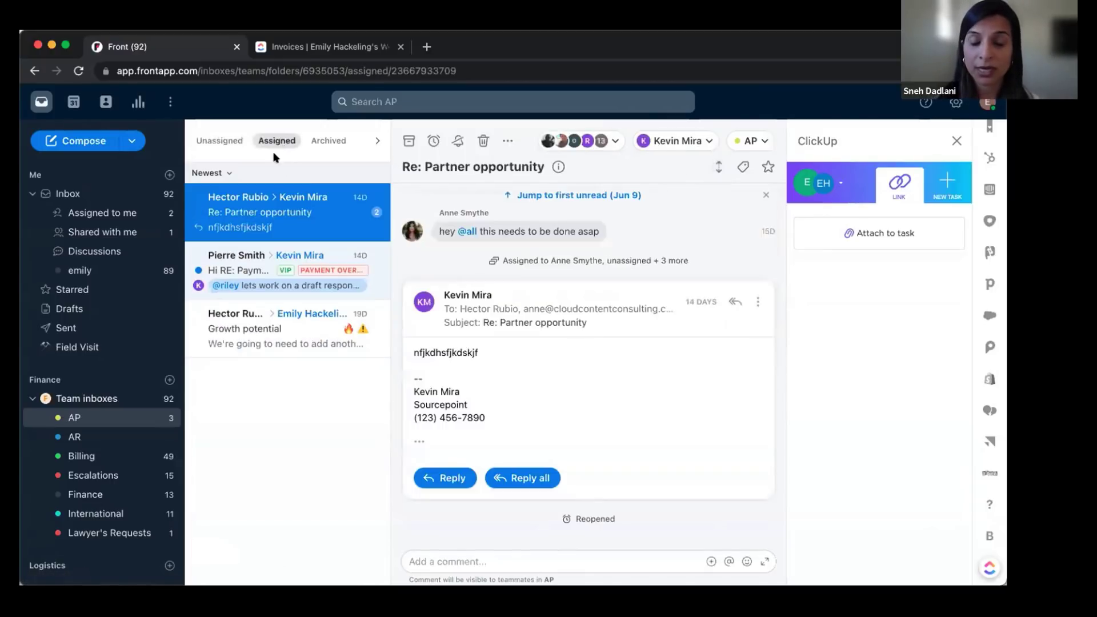
{"action": "left_click", "coordinate": [226, 140]}
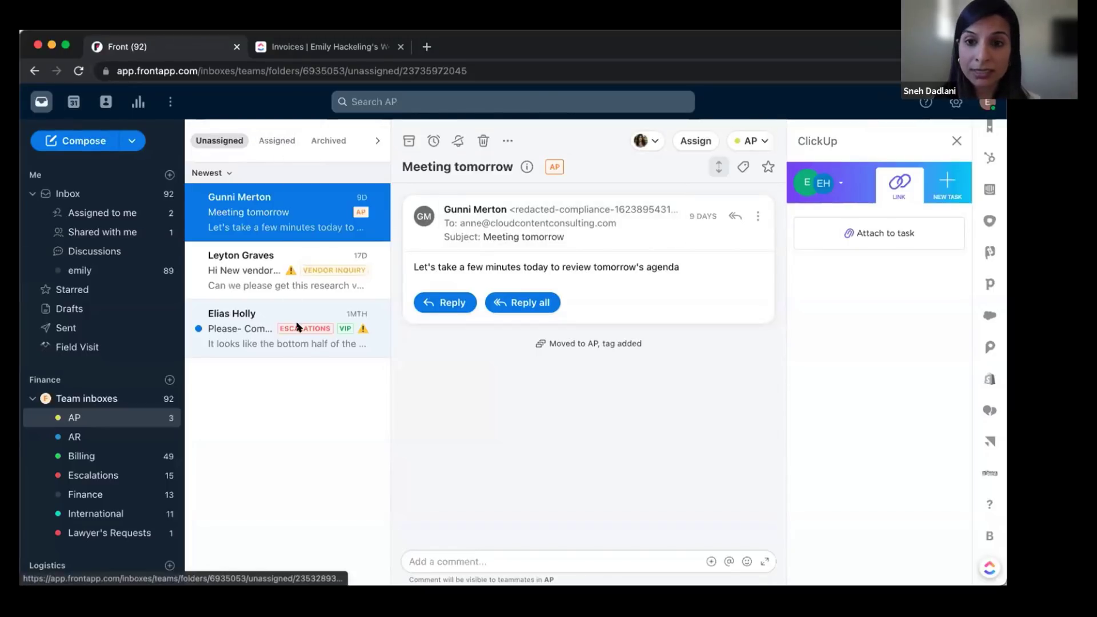
{"action": "left_click", "coordinate": [268, 140]}
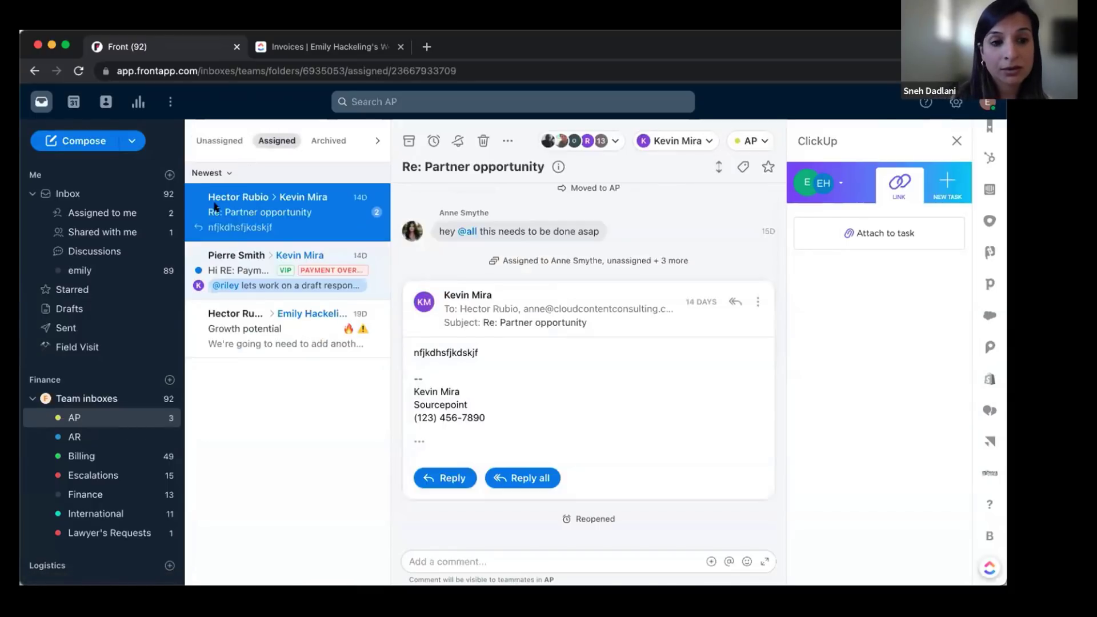
{"action": "left_click", "coordinate": [117, 194]}
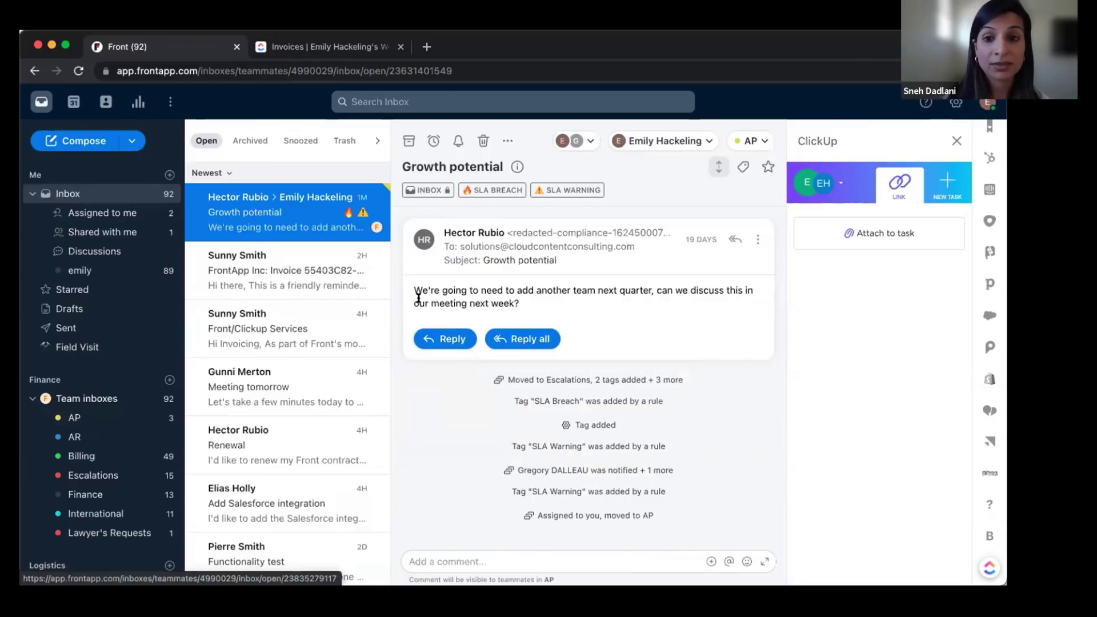
{"action": "left_click", "coordinate": [125, 213]}
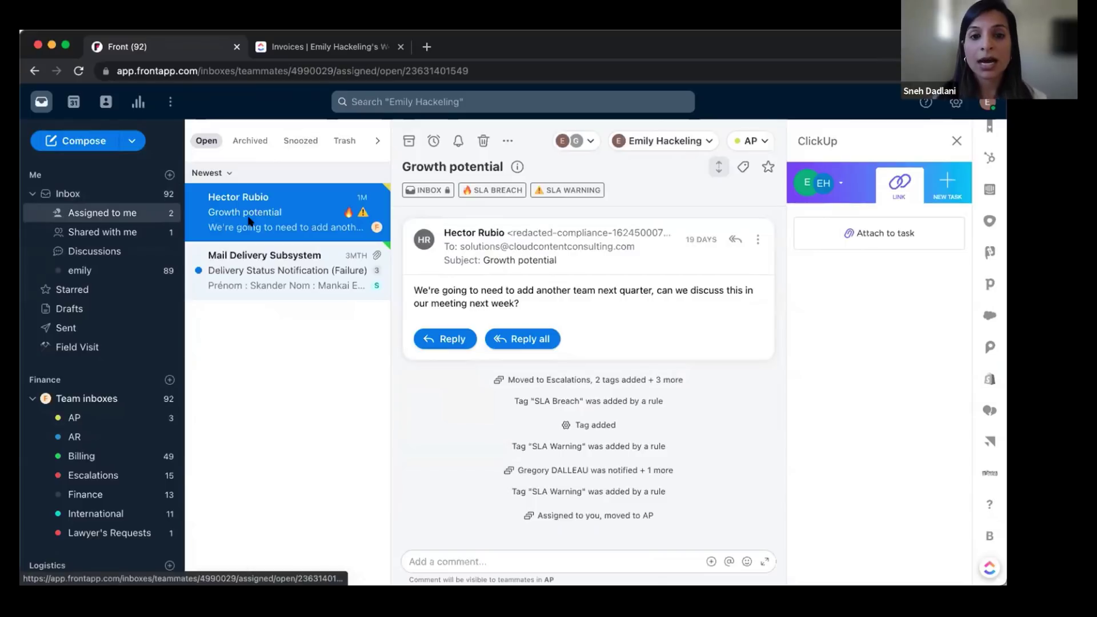
Snooze the "Growth potential" email in the personal inbox until next week, Mon, Jun 28, 2021, 9:00 AM.
{"action": "left_click", "coordinate": [90, 194]}
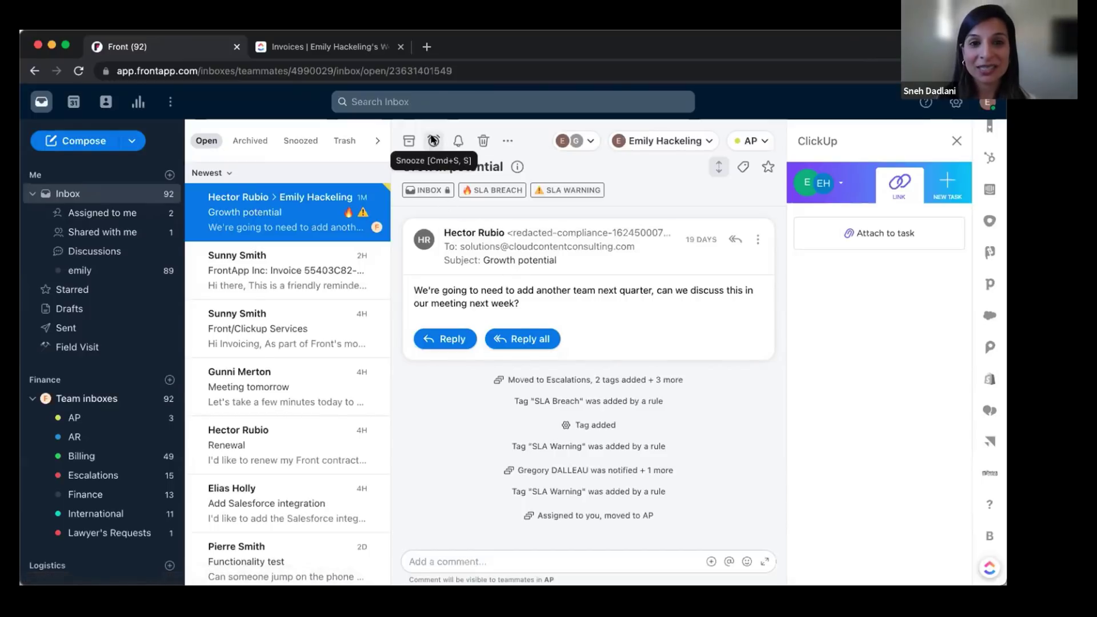
{"action": "left_click", "coordinate": [433, 140]}
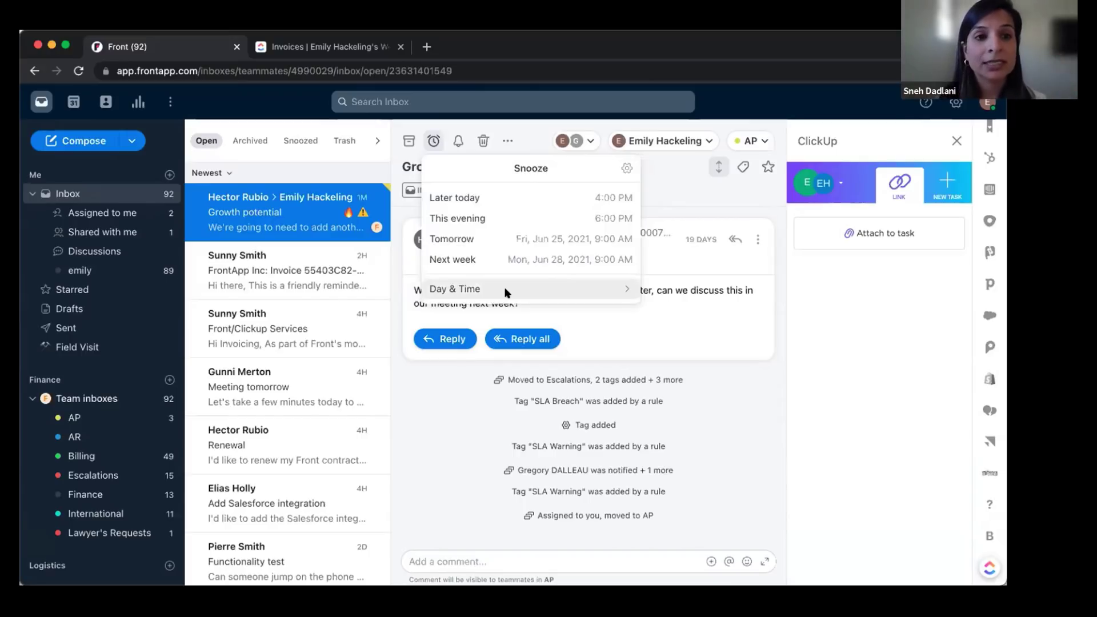
{"action": "left_click", "coordinate": [465, 257]}
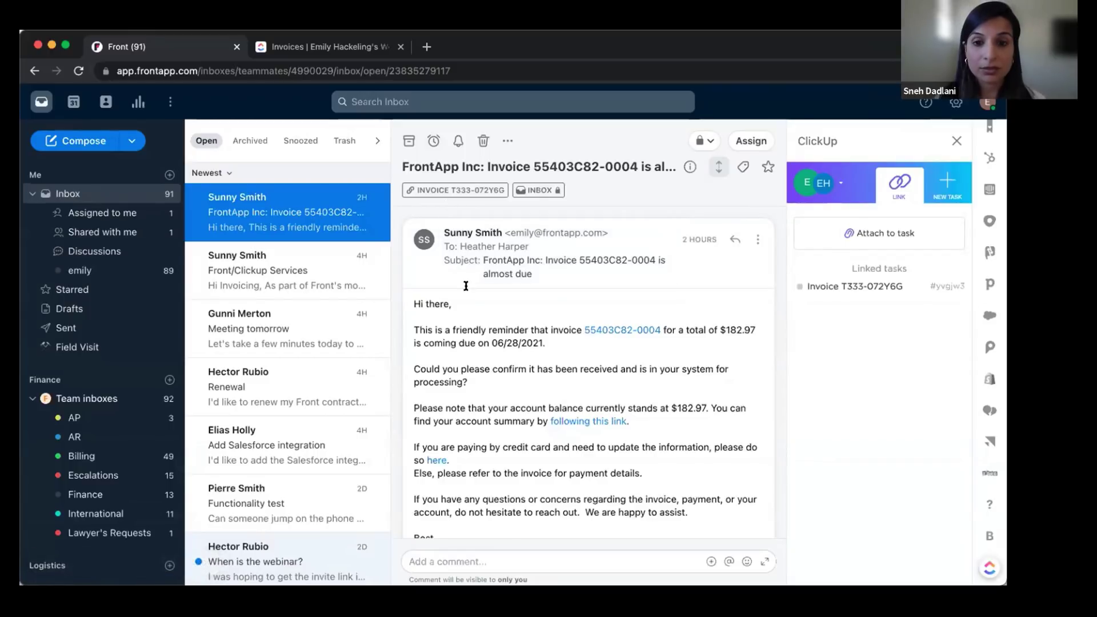
Try a custom snooze date of 6/30/2021 for the FrontApp Inc invoice reminder email, leaving it without snoozing.
{"action": "scroll", "coordinate": [465, 285], "scroll_direction": "down", "scroll_amount": 2}
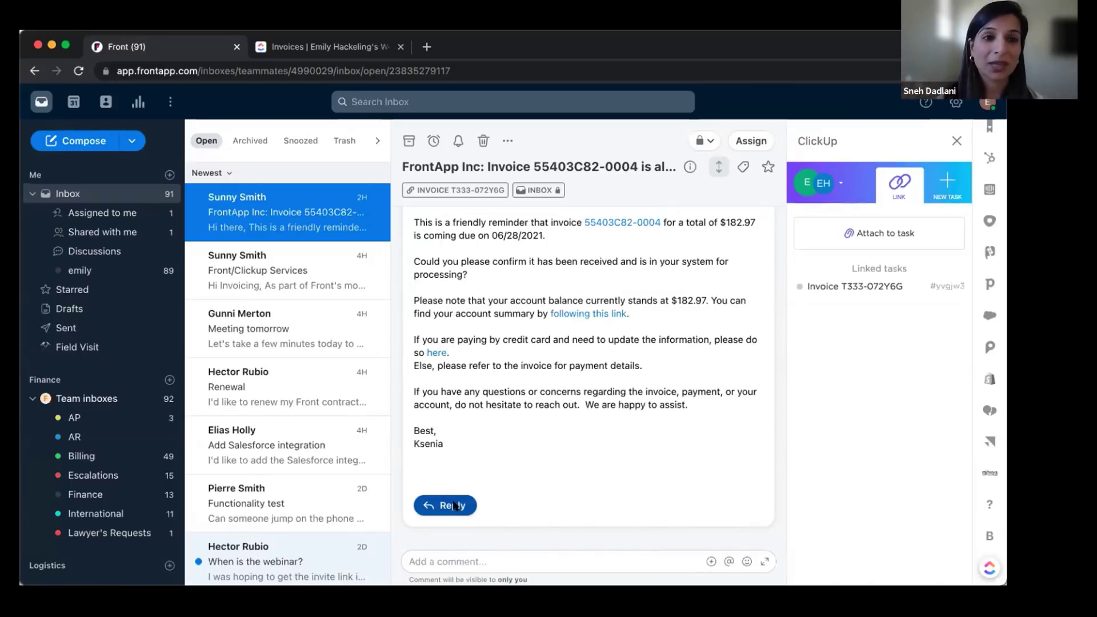
{"action": "left_click", "coordinate": [433, 142]}
{"action": "left_click", "coordinate": [460, 289]}
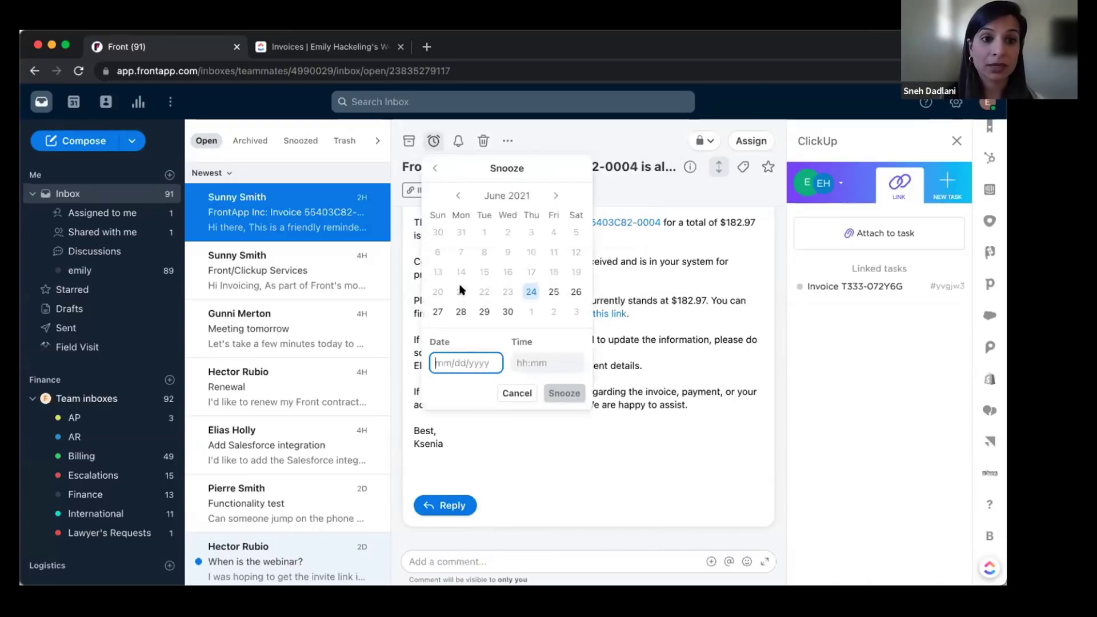
{"action": "left_click", "coordinate": [506, 311]}
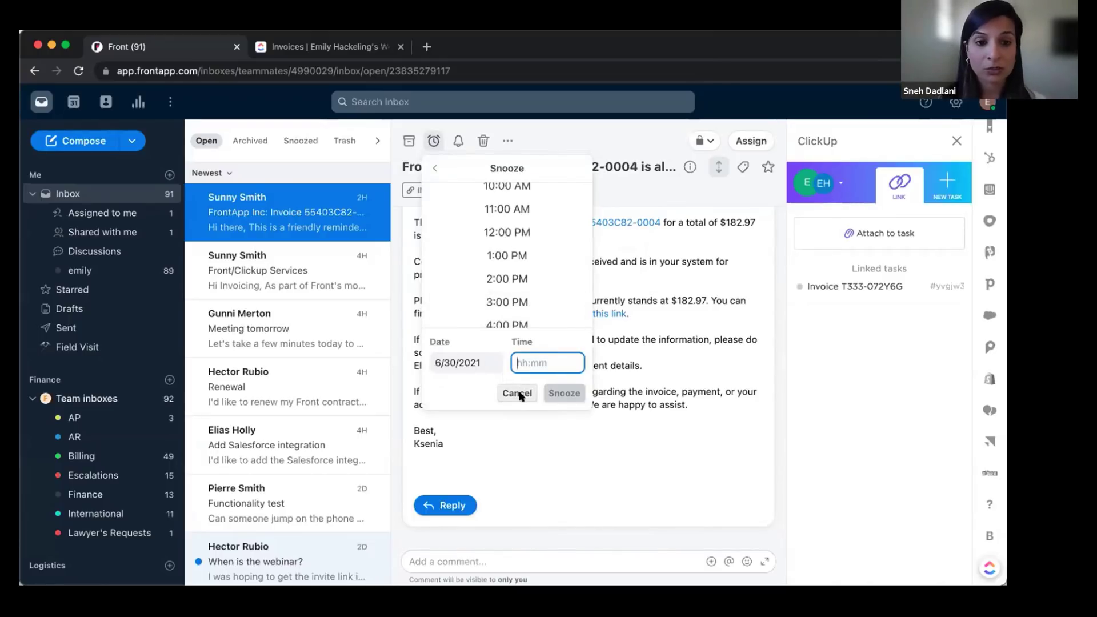
{"action": "left_click", "coordinate": [434, 167]}
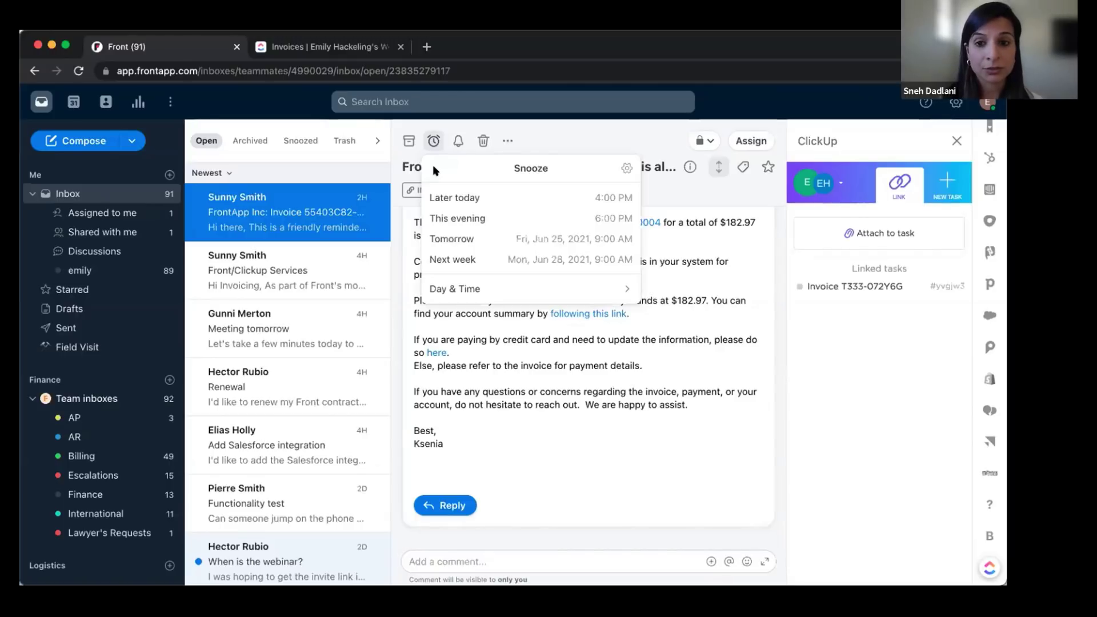
{"action": "left_click", "coordinate": [569, 145]}
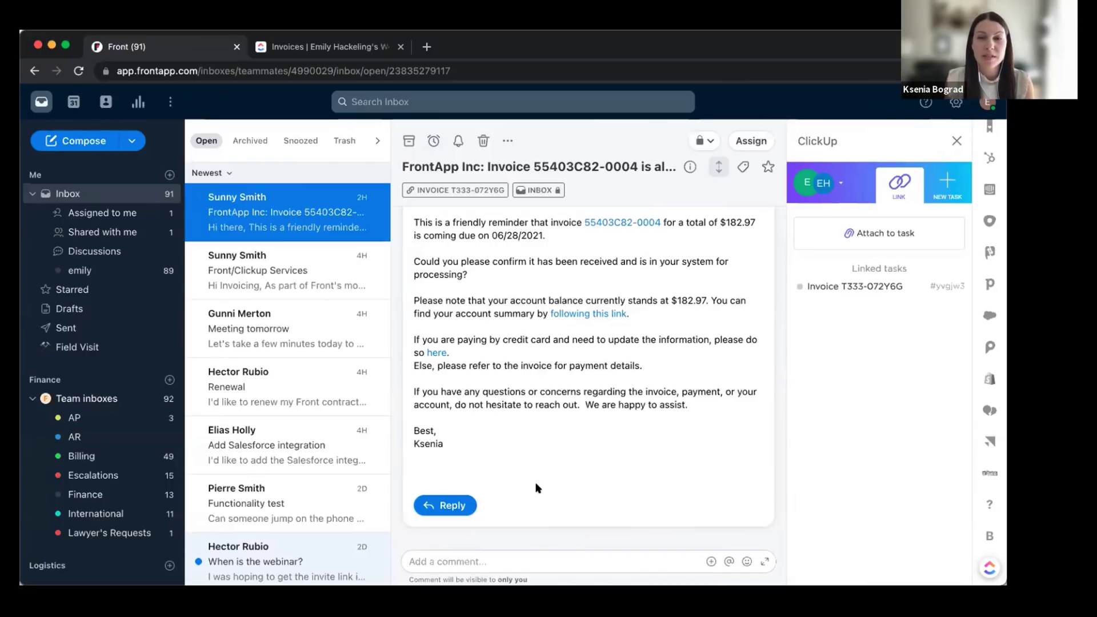
Post the internal comment "Hello! Can you help with this?" on the invoice reminder email and dismiss the tips.
{"action": "left_click", "coordinate": [438, 561]}
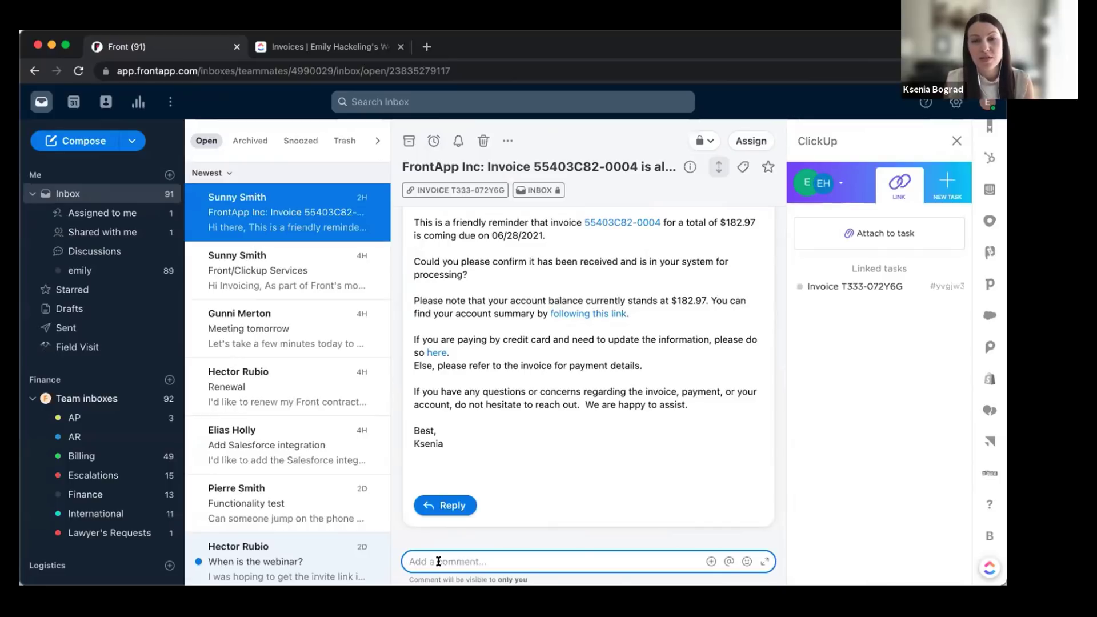
{"action": "type", "text": "Hello!"}
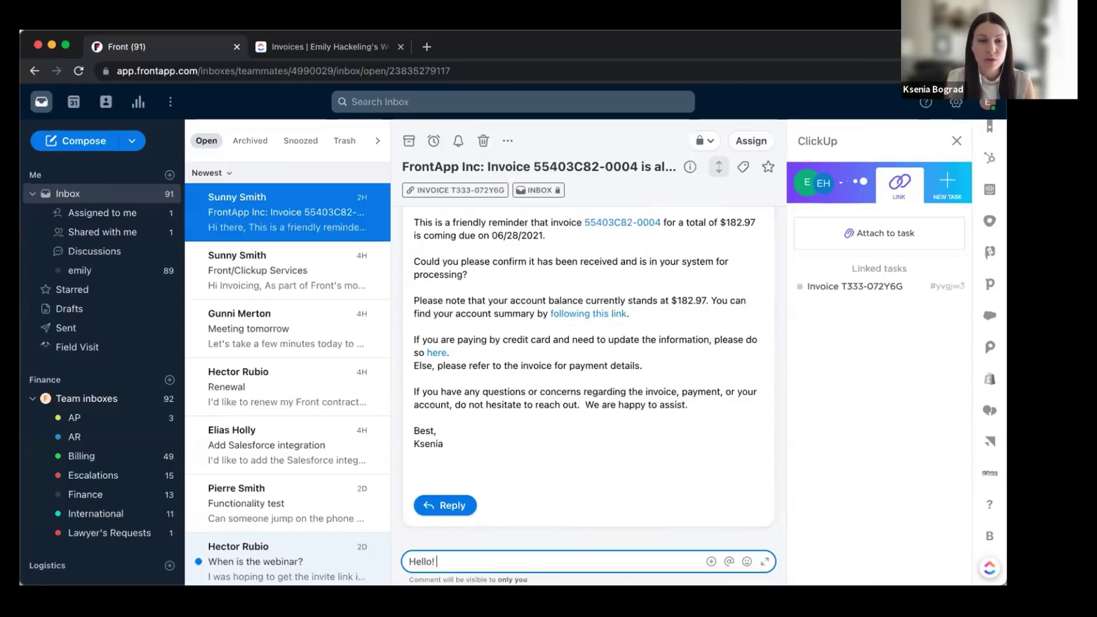
{"action": "type", "text": " Can you help "}
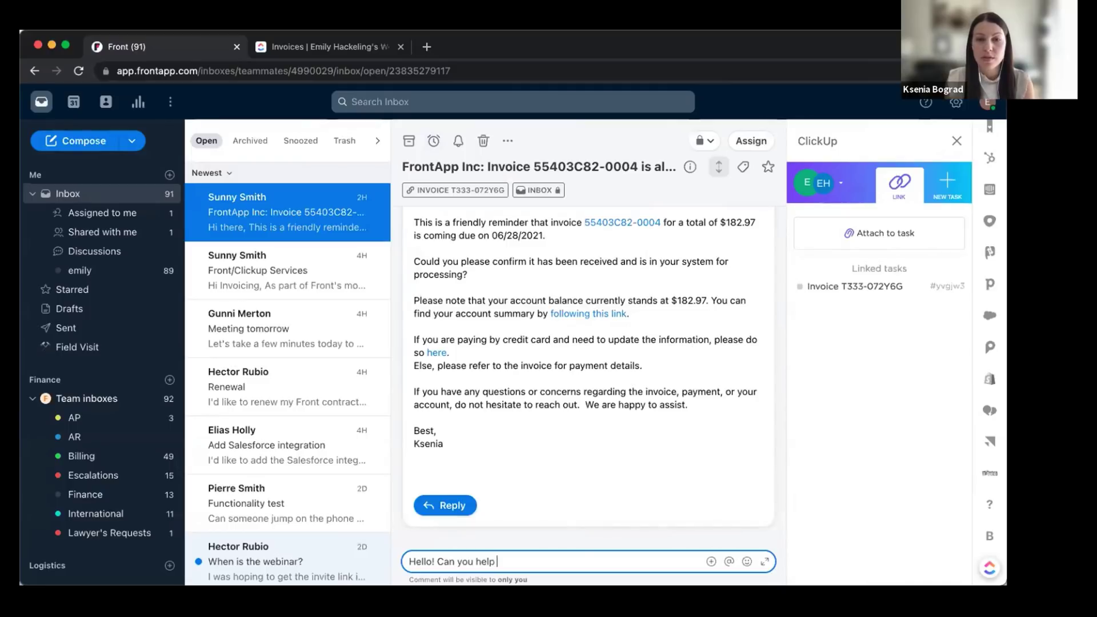
{"action": "type", "text": "with this?"}
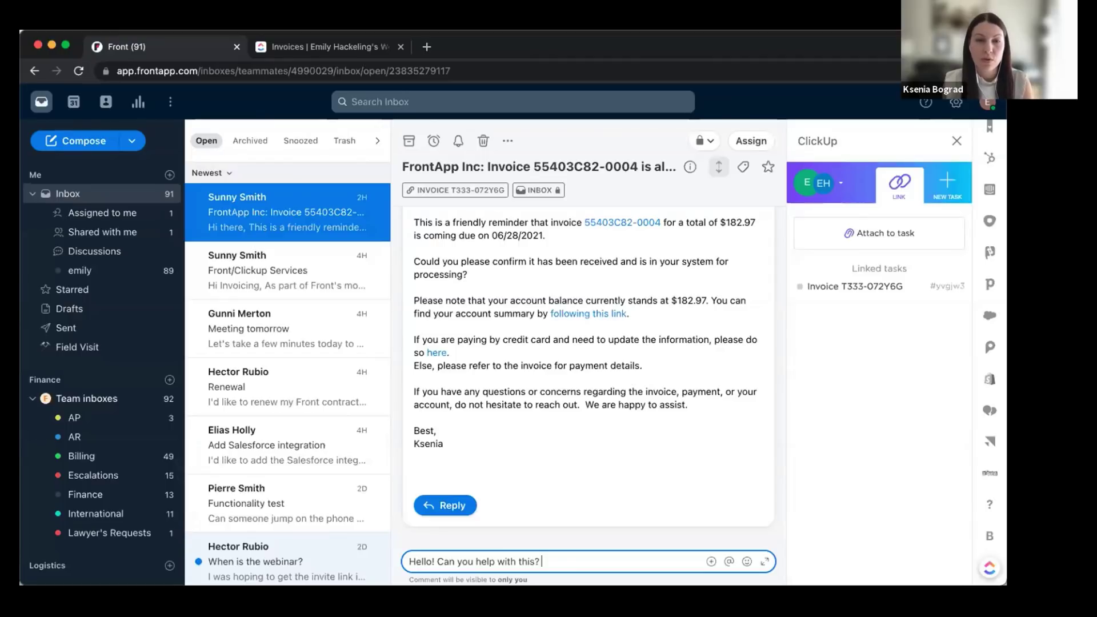
{"action": "key", "text": "Return"}
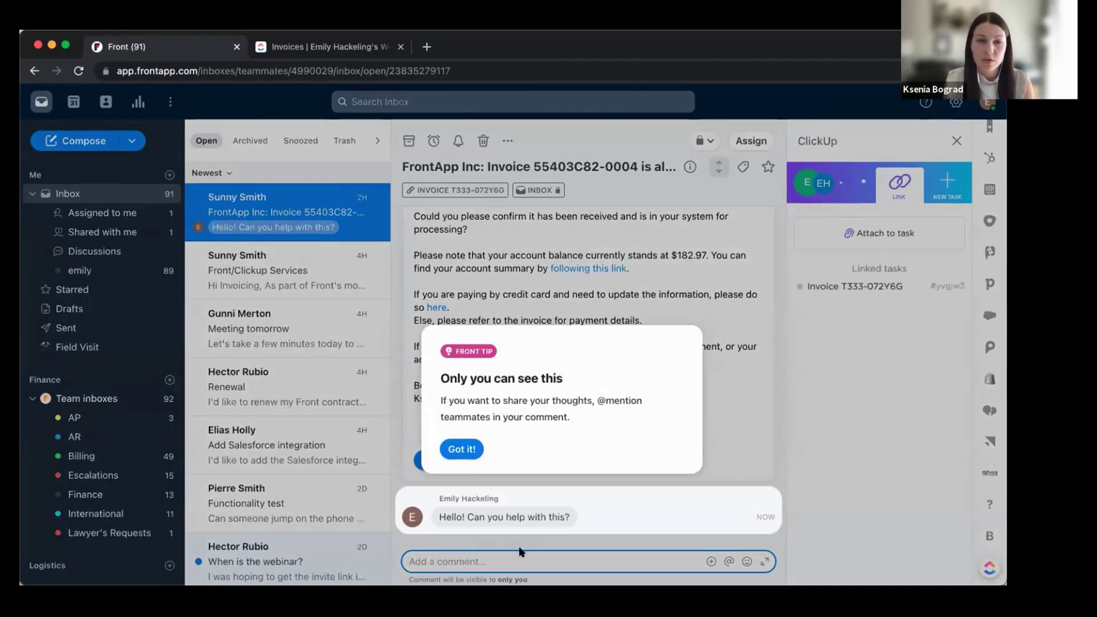
{"action": "left_click", "coordinate": [465, 450]}
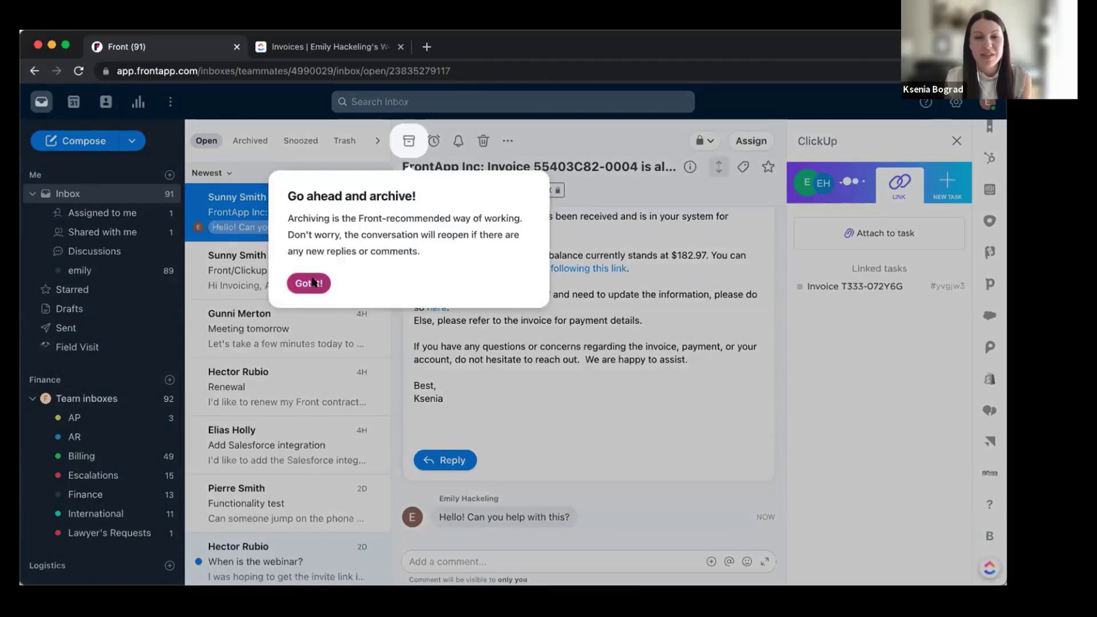
{"action": "left_click", "coordinate": [311, 282]}
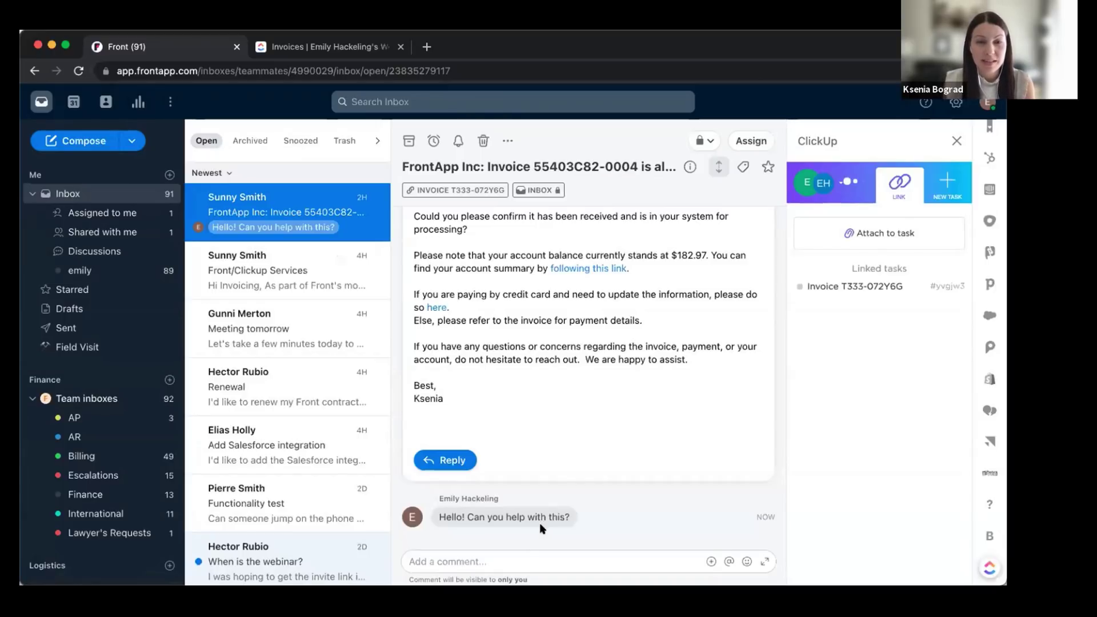
Post a comment mentioning a teammate with "can you help?" on the invoice reminder email and share the conversation with them.
{"action": "left_click", "coordinate": [494, 553]}
{"action": "type", "text": "@"}
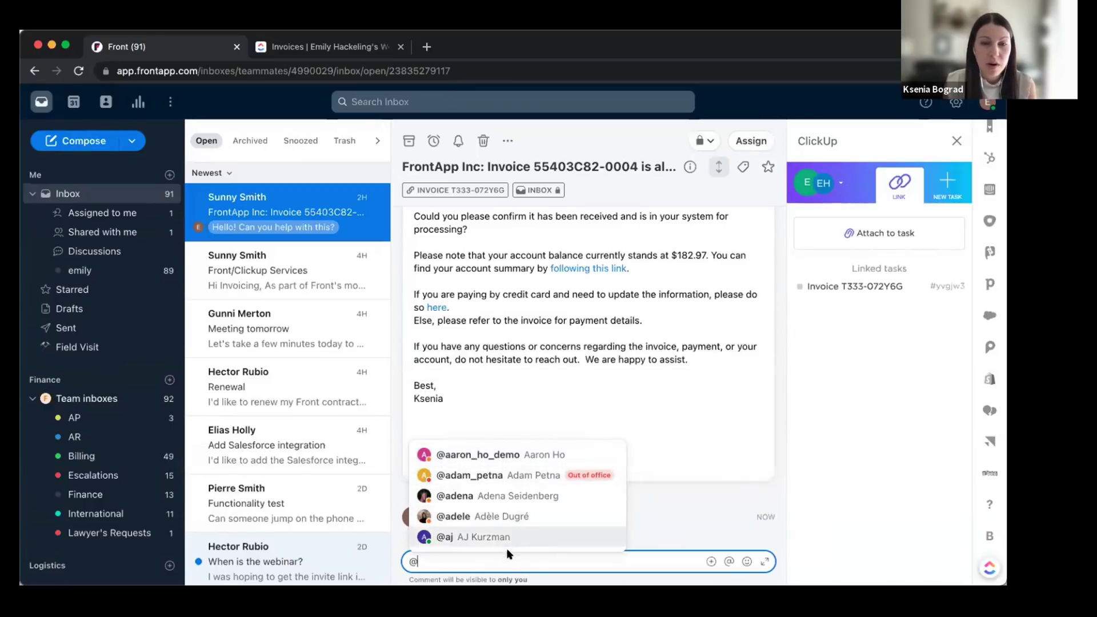
{"action": "key", "text": "BackSpace"}
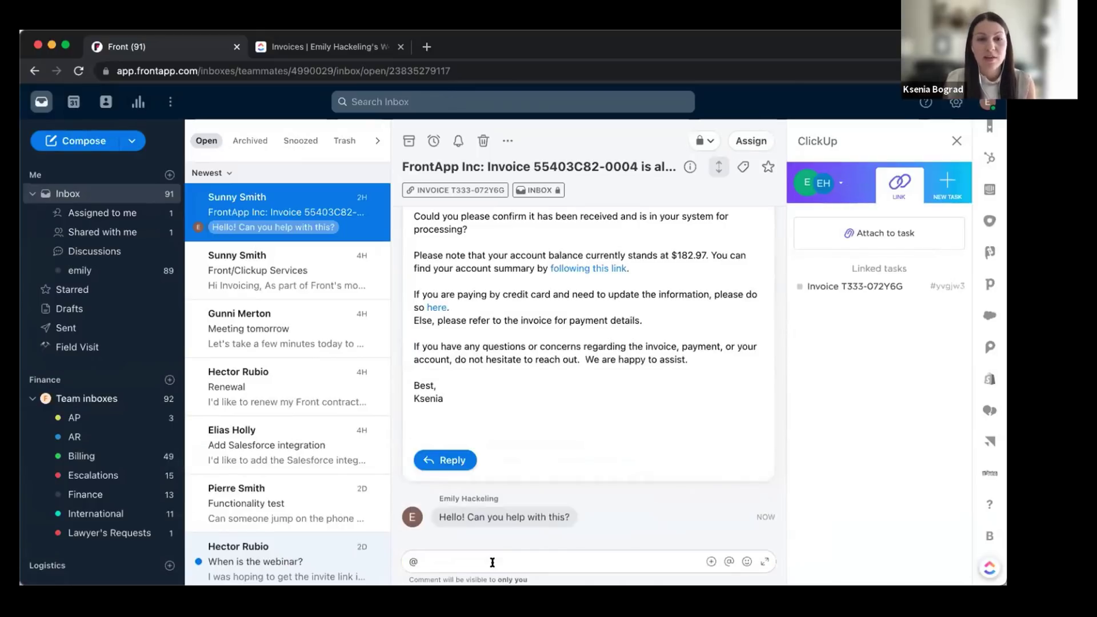
{"action": "type", "text": "@"}
{"action": "key", "text": "BackSpace"}
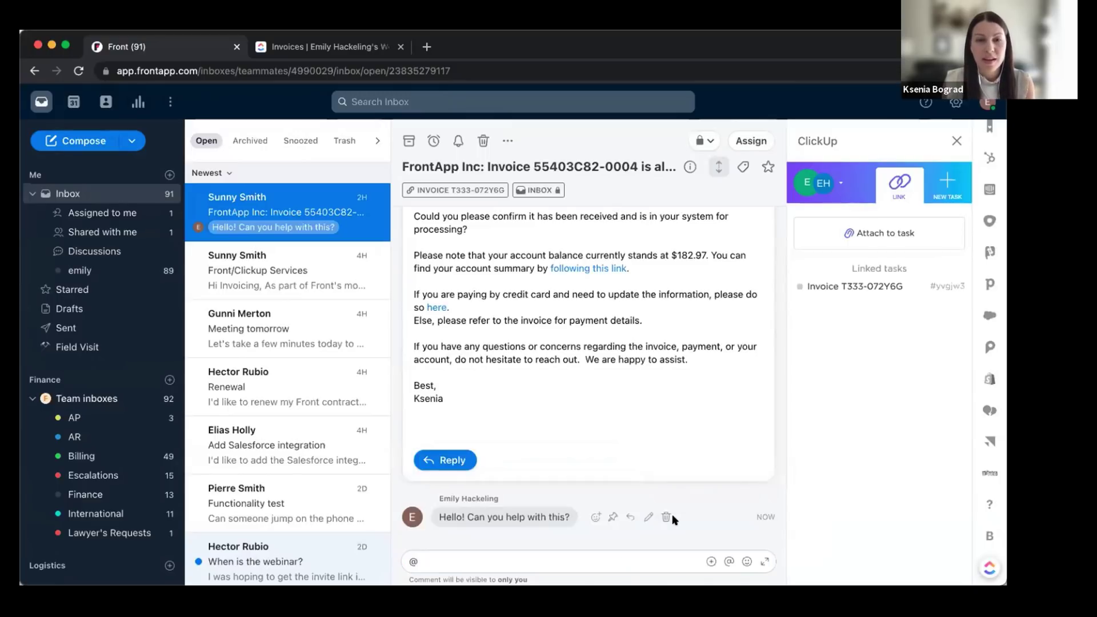
{"action": "type", "text": "@"}
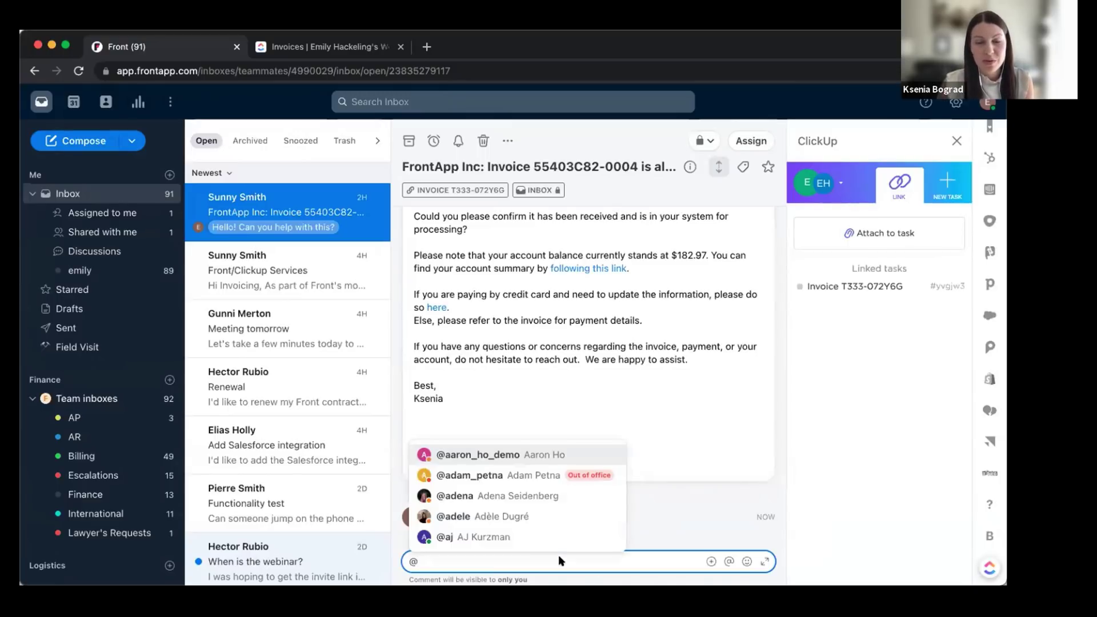
{"action": "type", "text": "vish"}
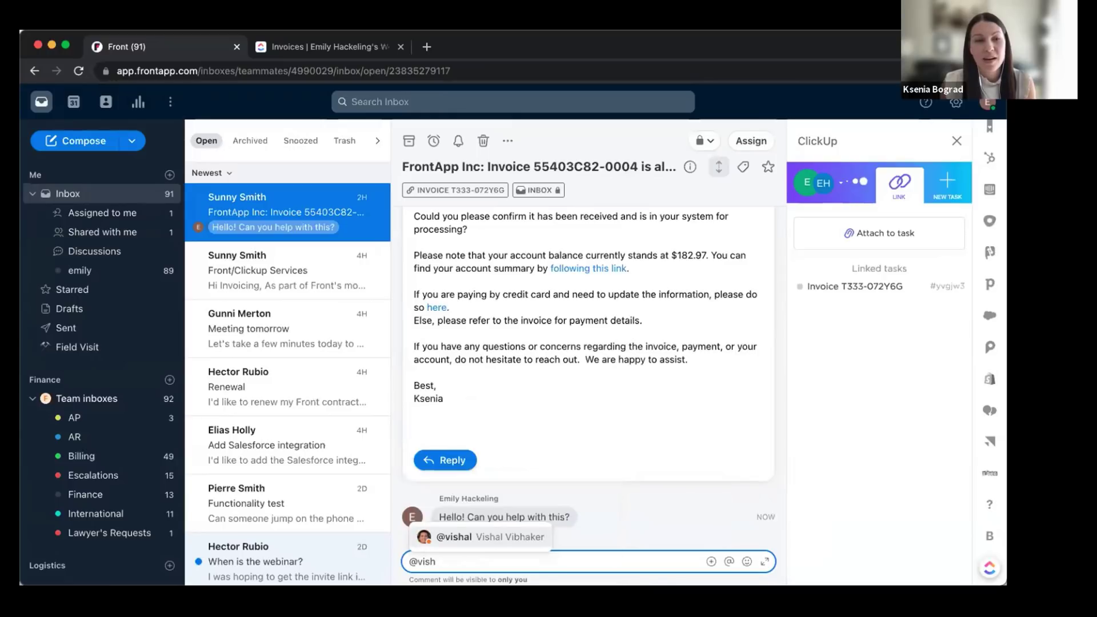
{"action": "left_click", "coordinate": [514, 536]}
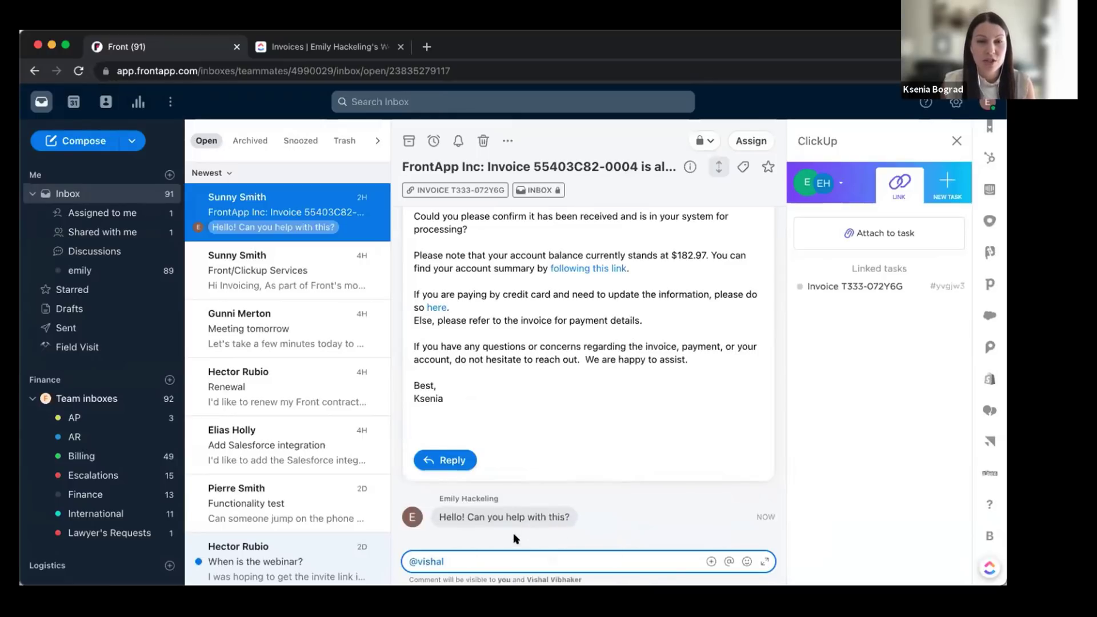
{"action": "type", "text": "can you help?"}
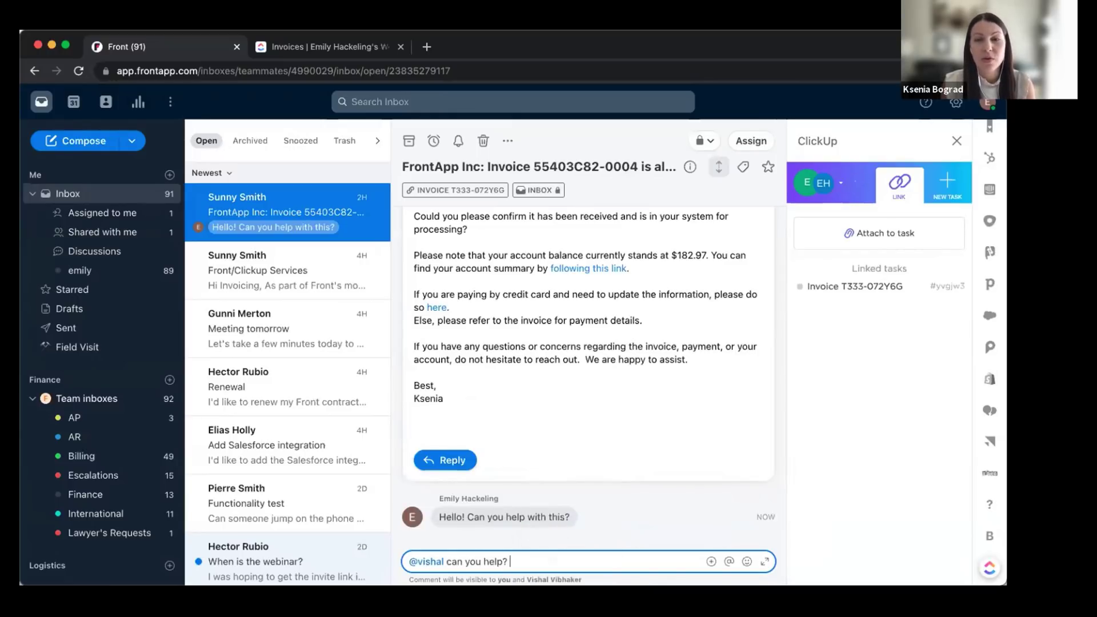
{"action": "key", "text": "Return"}
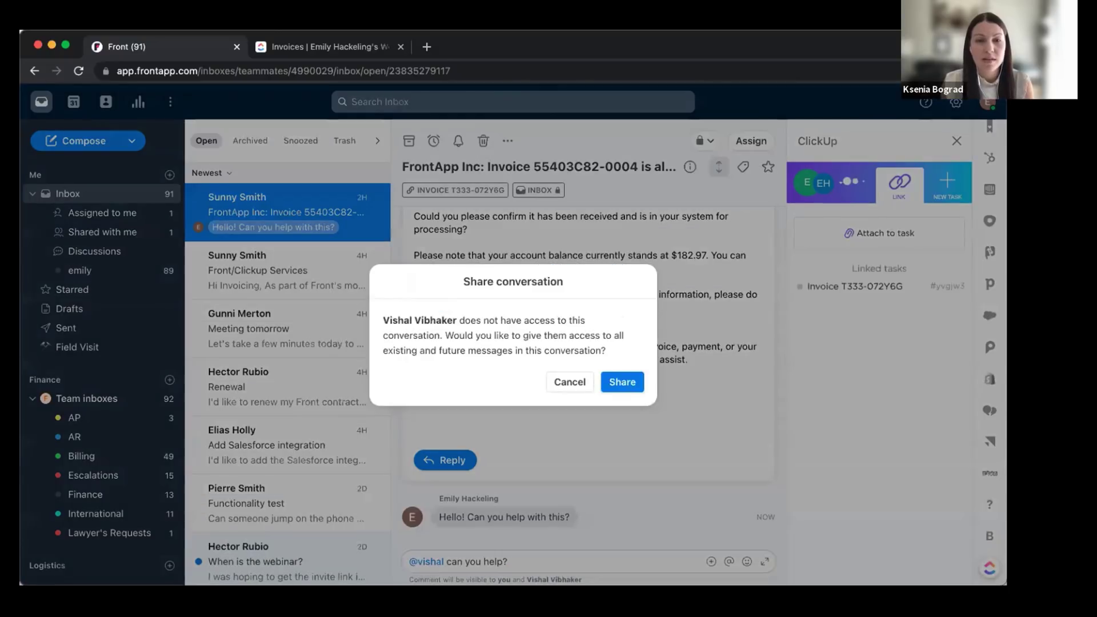
{"action": "key", "text": "Return"}
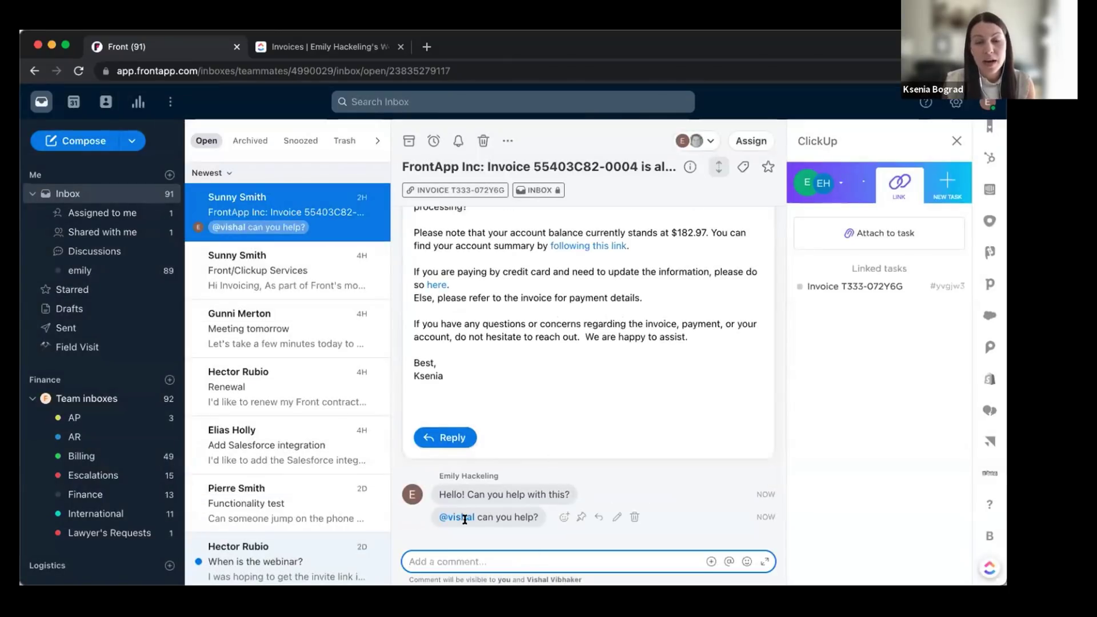
Draft a reply to the FrontApp Inc invoice reminder email reading "Hello," and, in a new paragraph, "Here's the detail you need:".
{"action": "left_click", "coordinate": [449, 447]}
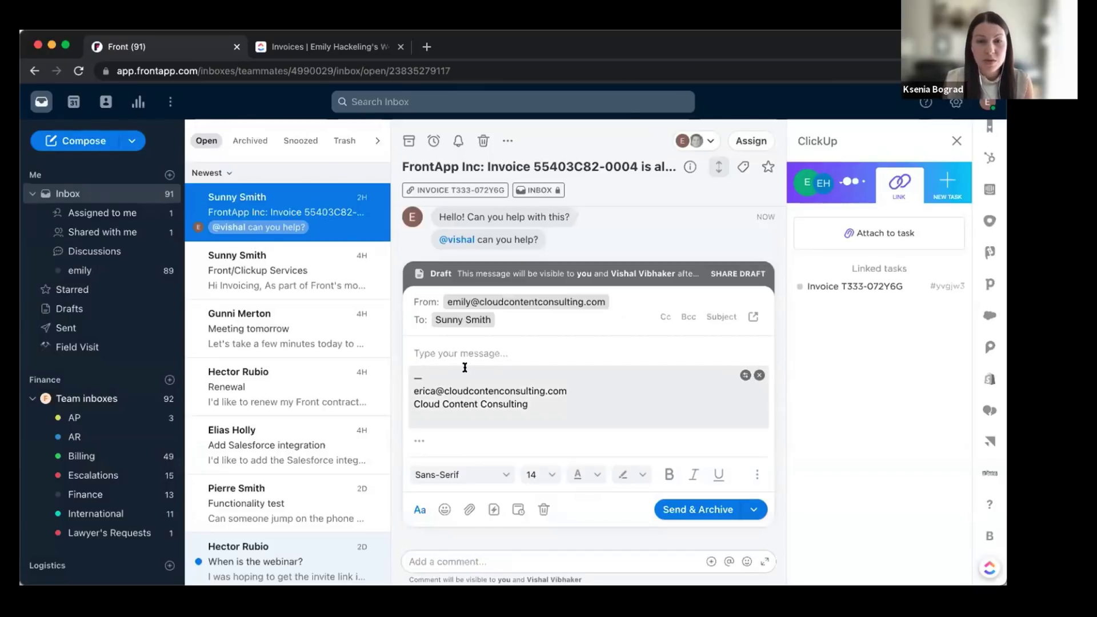
{"action": "type", "text": "Hello,"}
{"action": "key", "text": "Return"}
{"action": "key", "text": "Return"}
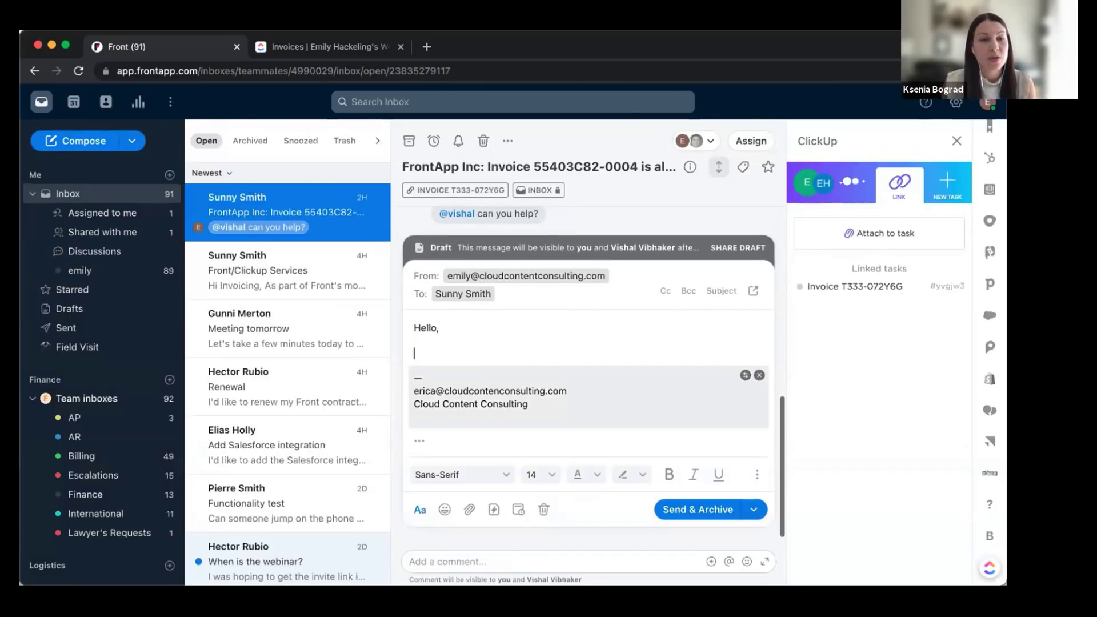
{"action": "type", "text": "Here's the"}
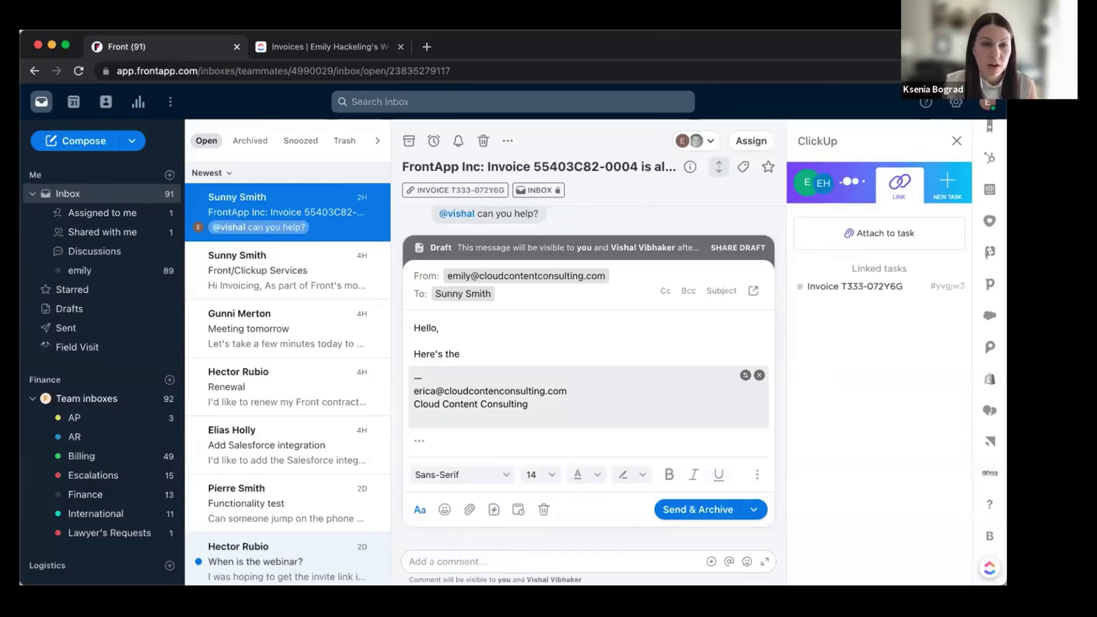
{"action": "type", "text": " detail you "}
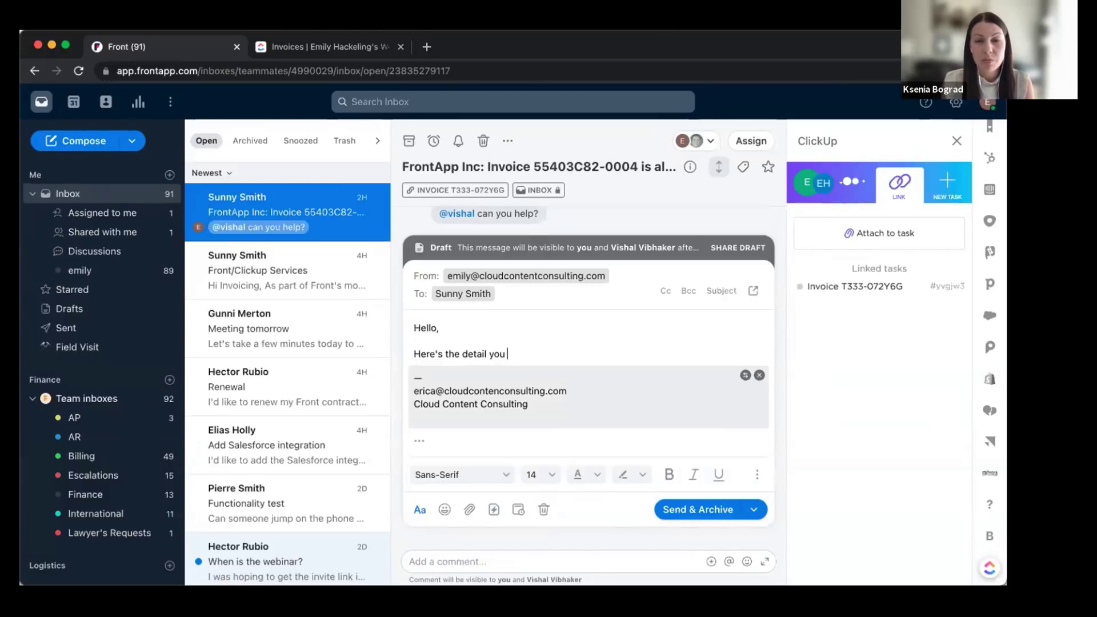
{"action": "type", "text": "need:"}
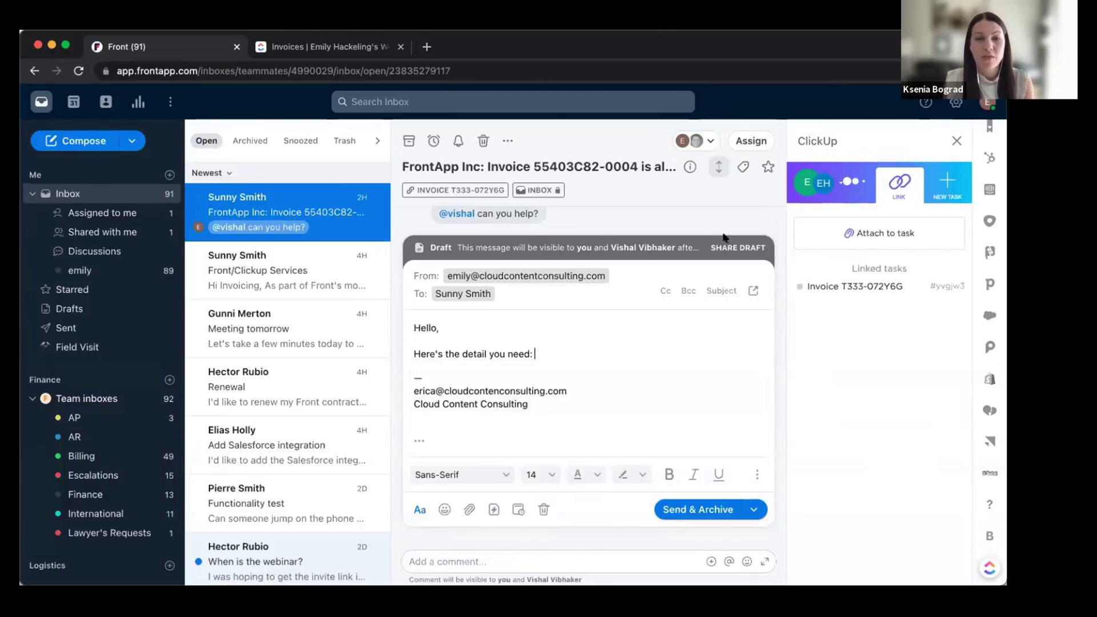
Share the draft reply with all participants in the conversation and review it alongside the internal comments.
{"action": "left_click", "coordinate": [733, 247]}
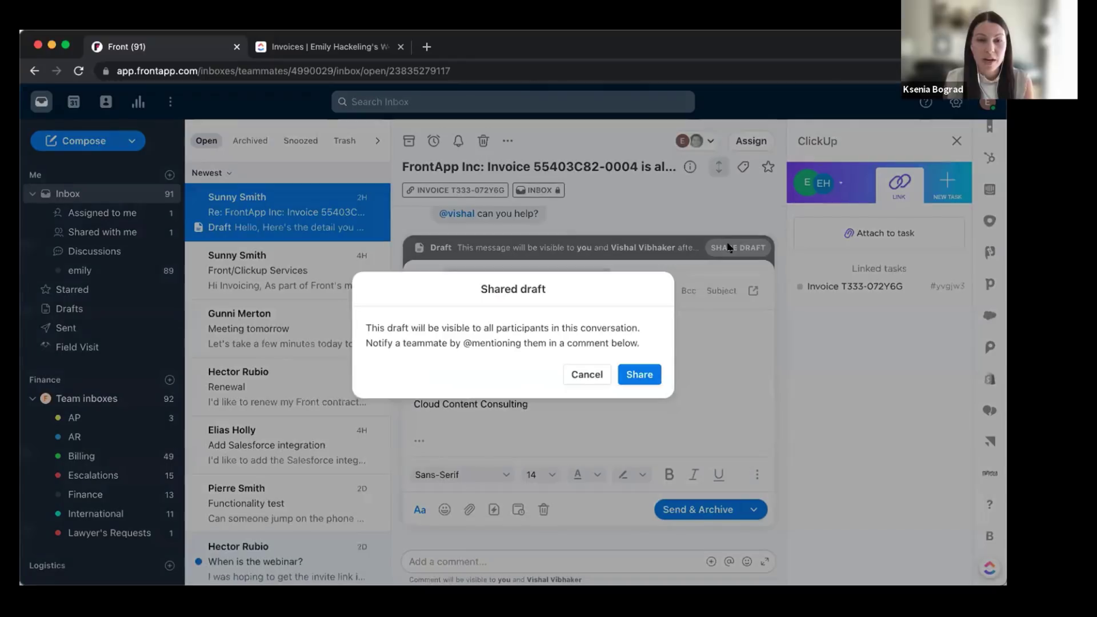
{"action": "left_click", "coordinate": [651, 371]}
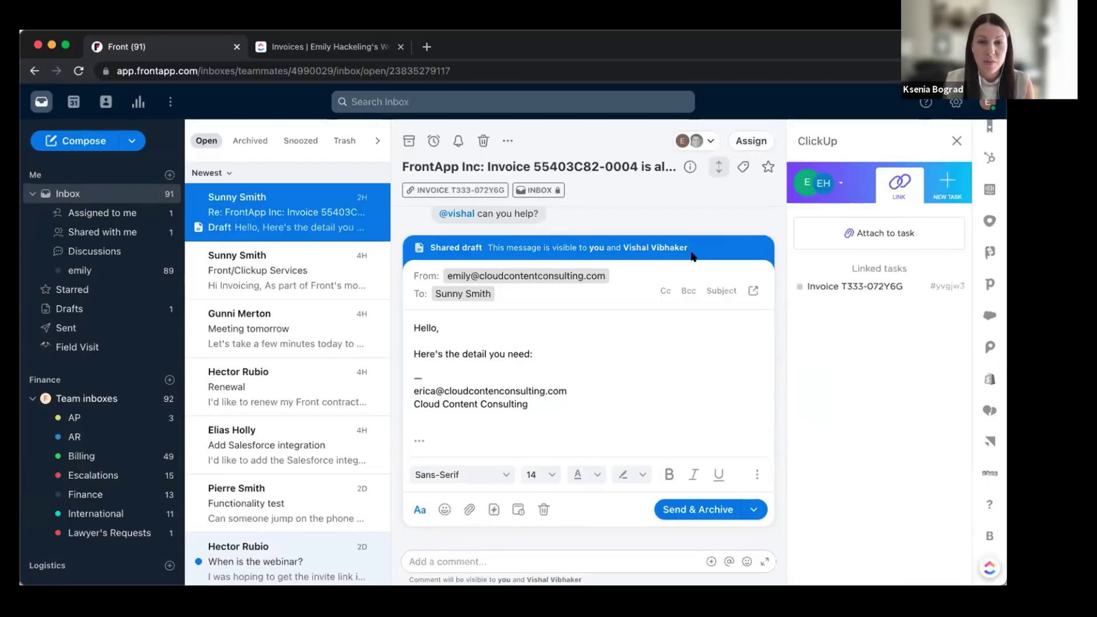
{"action": "scroll", "coordinate": [691, 255], "scroll_direction": "up", "scroll_amount": 5}
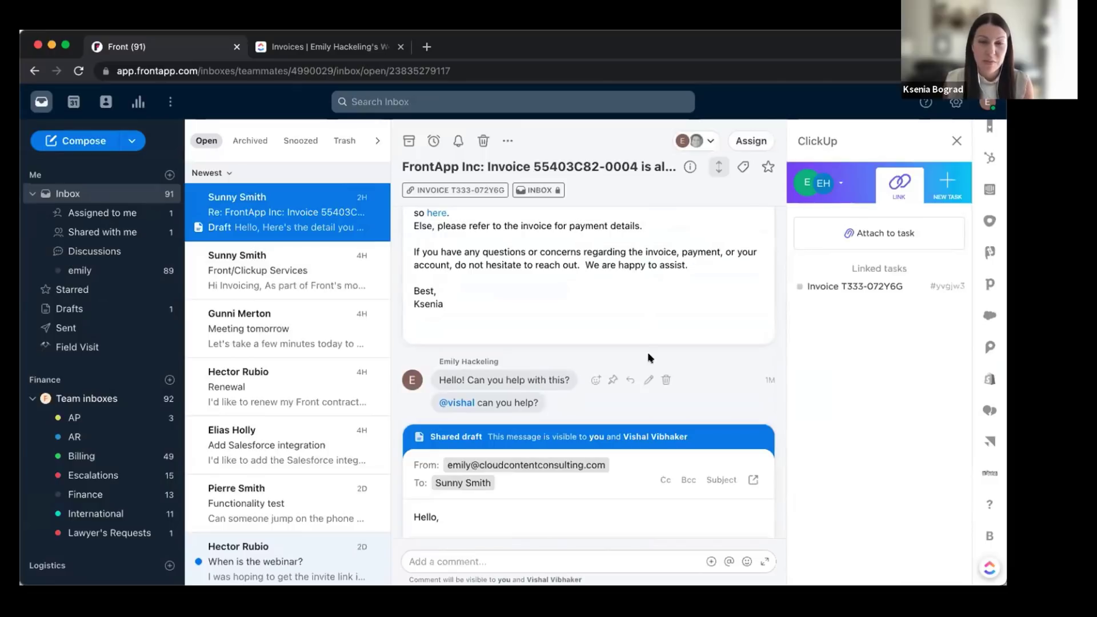
{"action": "scroll", "coordinate": [649, 358], "scroll_direction": "down", "scroll_amount": 5}
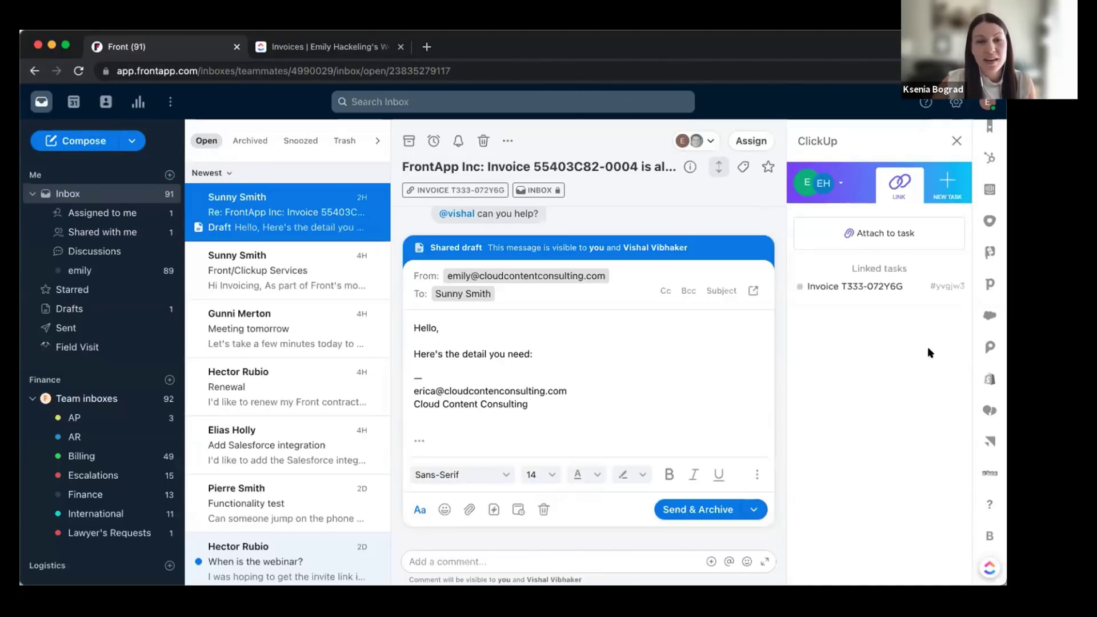
Browse the integrations available beside the email and open the Salesforce integration.
{"action": "scroll", "coordinate": [989, 321], "scroll_direction": "down", "scroll_amount": 3}
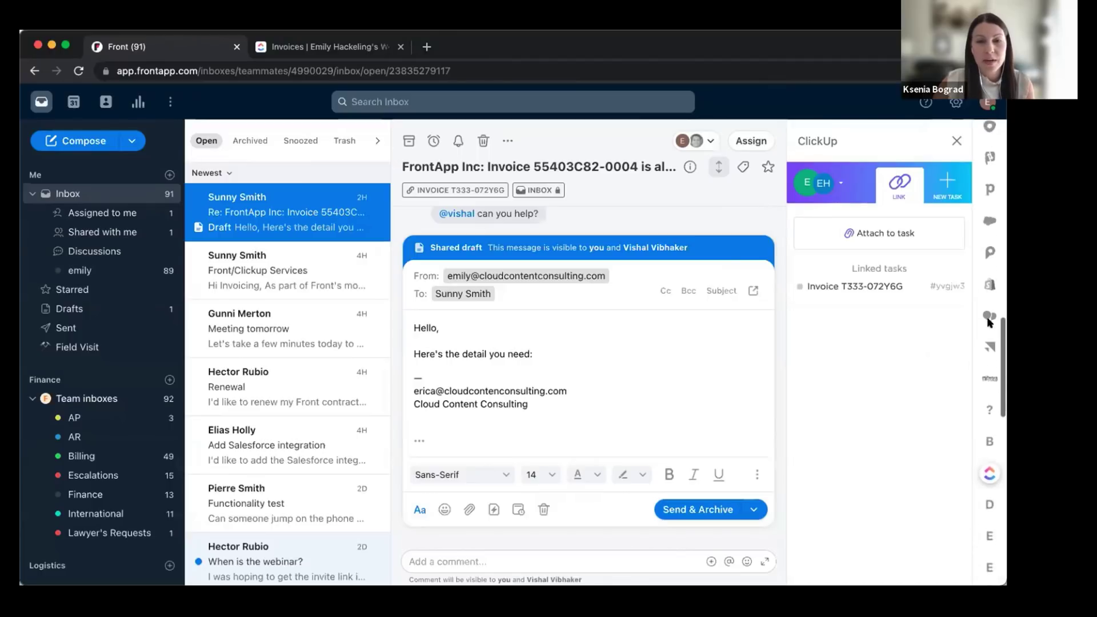
{"action": "scroll", "coordinate": [989, 322], "scroll_direction": "down", "scroll_amount": 2}
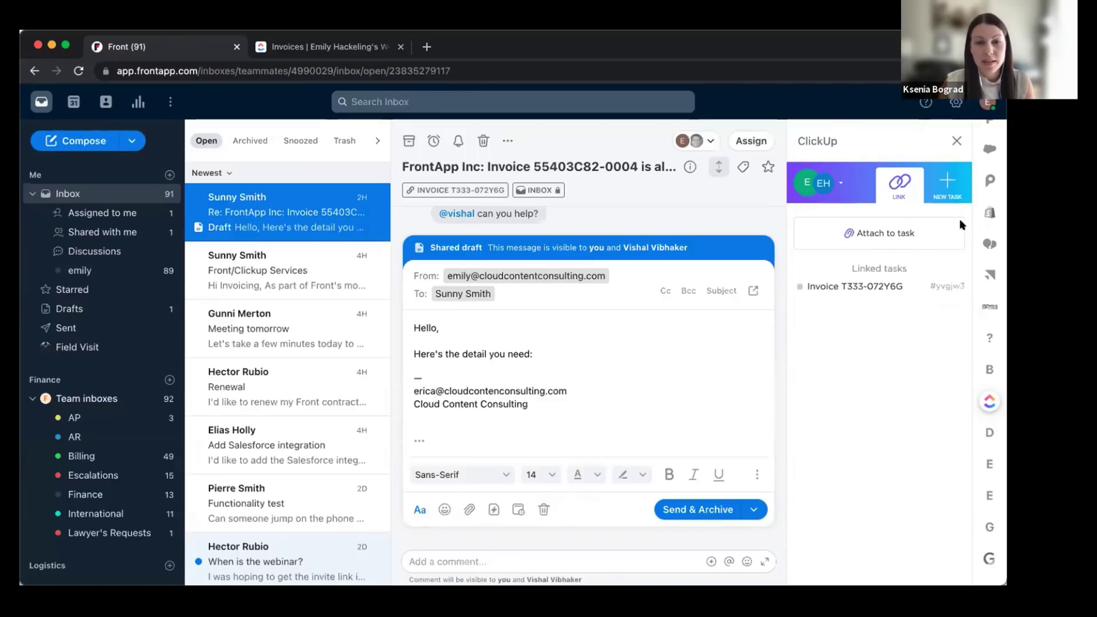
{"action": "scroll", "coordinate": [988, 217], "scroll_direction": "up", "scroll_amount": 3}
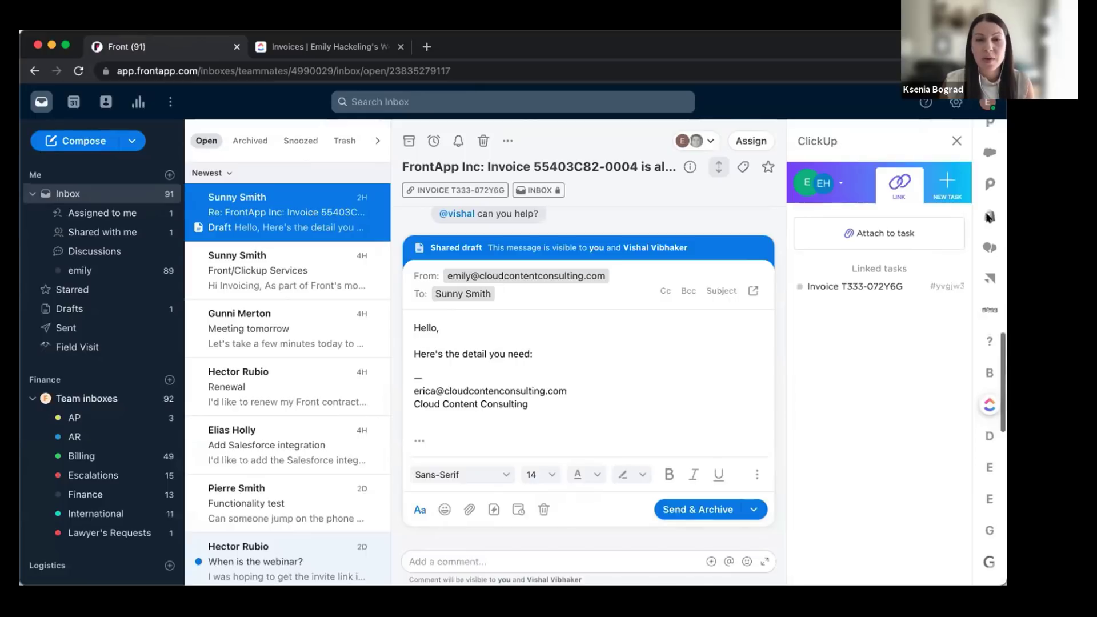
{"action": "scroll", "coordinate": [986, 217], "scroll_direction": "up", "scroll_amount": 3}
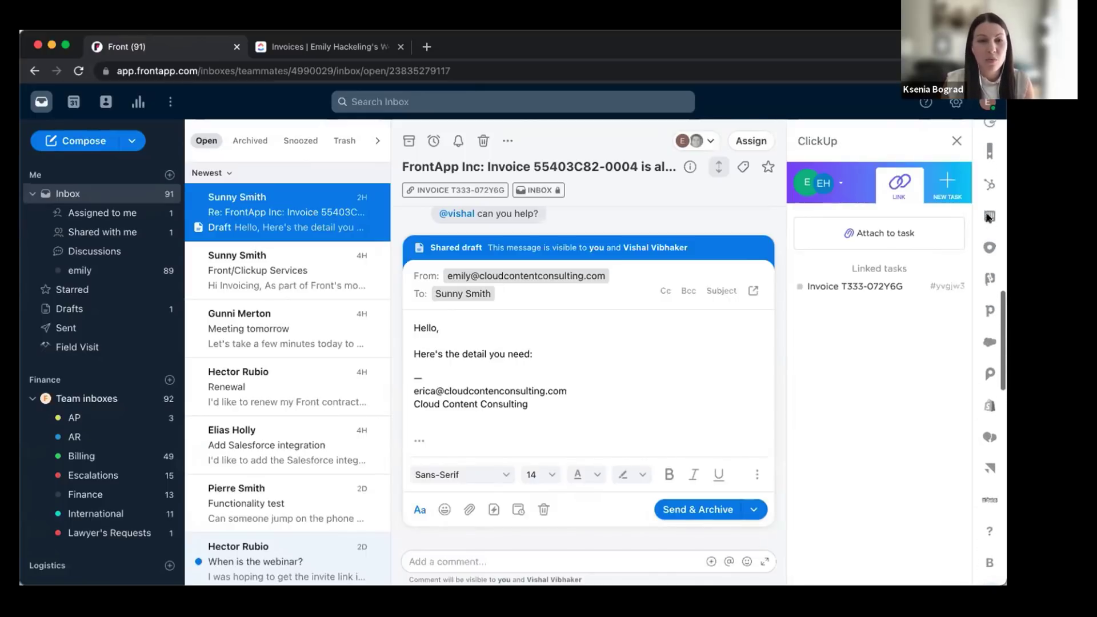
{"action": "scroll", "coordinate": [986, 217], "scroll_direction": "up", "scroll_amount": 3}
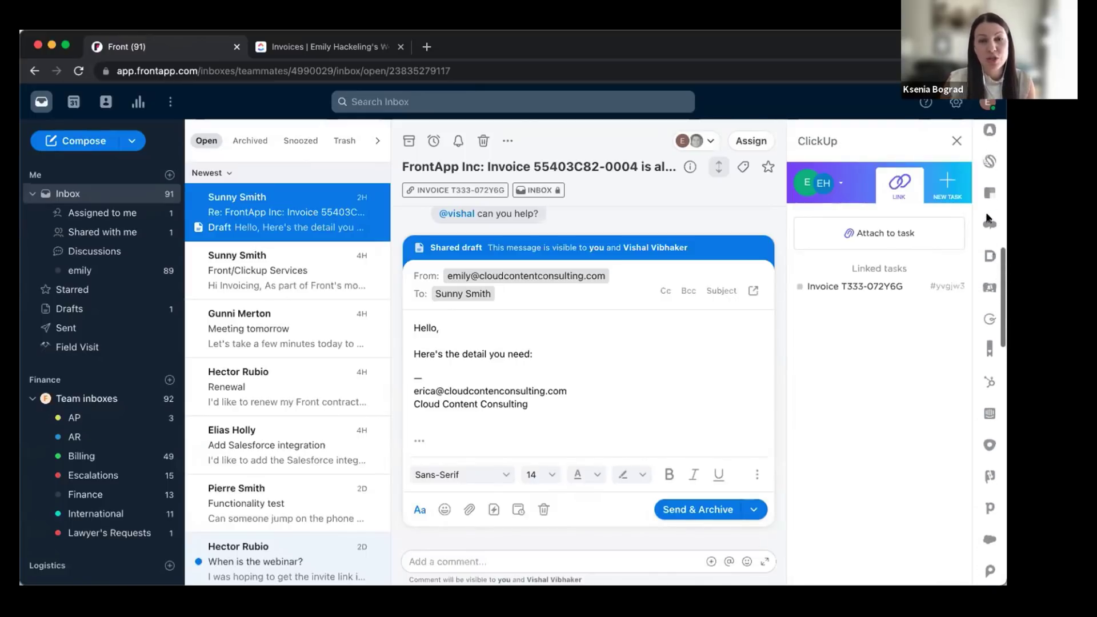
{"action": "scroll", "coordinate": [986, 217], "scroll_direction": "up", "scroll_amount": 3}
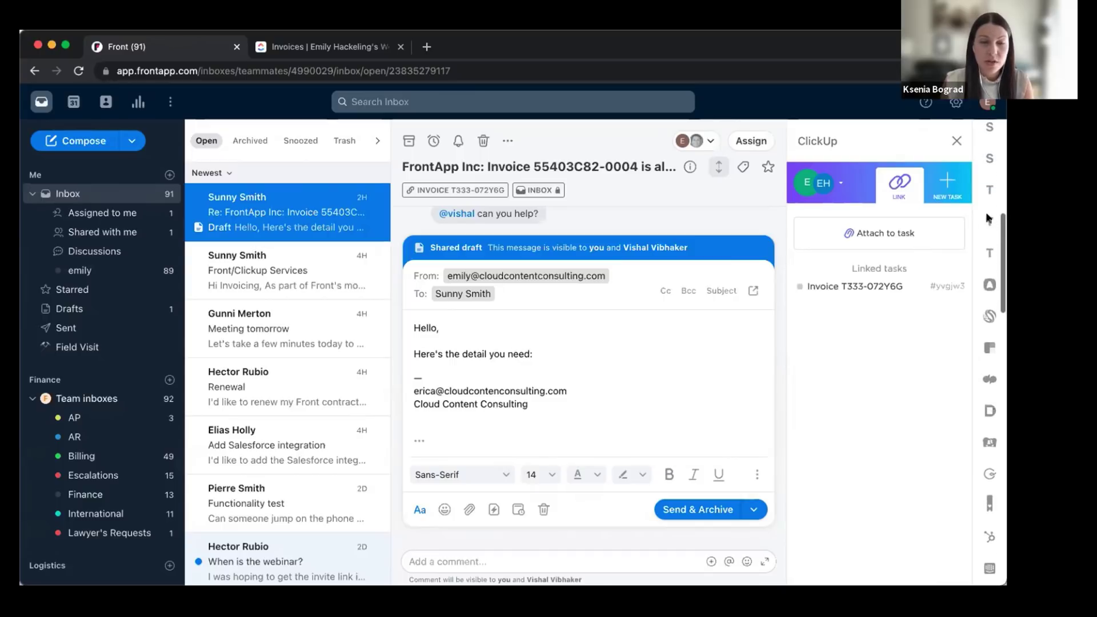
{"action": "scroll", "coordinate": [986, 217], "scroll_direction": "up", "scroll_amount": 5}
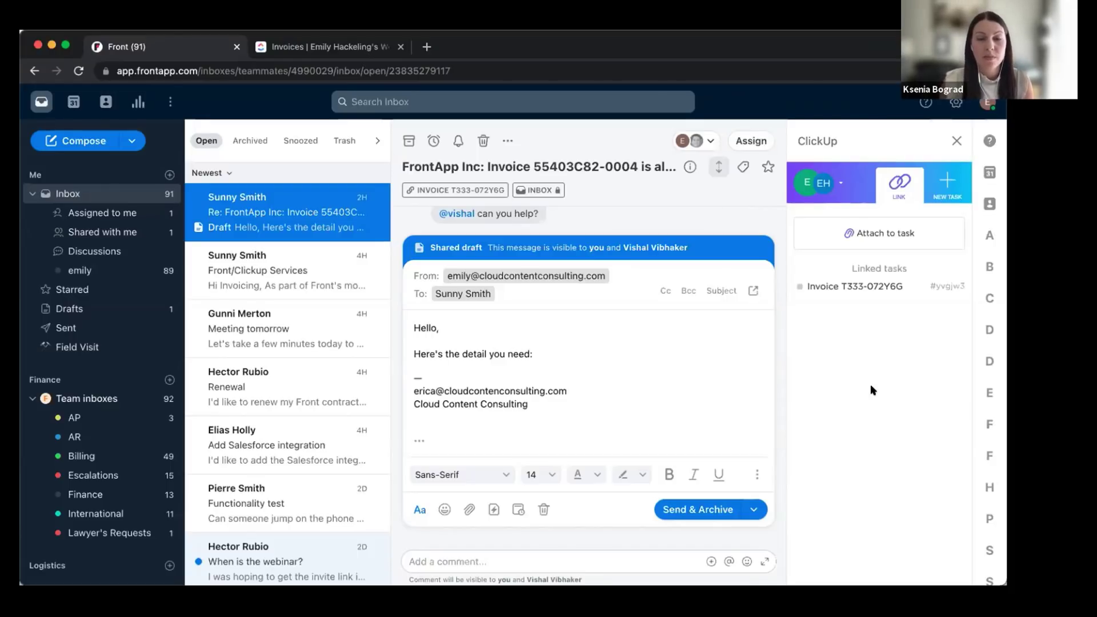
{"action": "scroll", "coordinate": [990, 385], "scroll_direction": "down", "scroll_amount": 5}
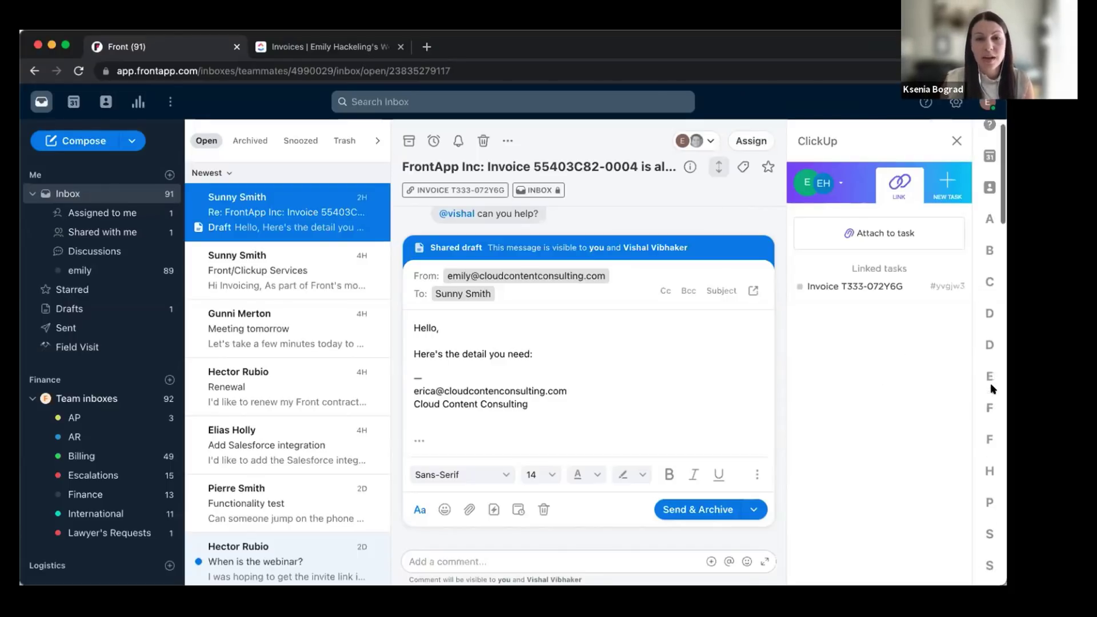
{"action": "scroll", "coordinate": [992, 389], "scroll_direction": "down", "scroll_amount": 5}
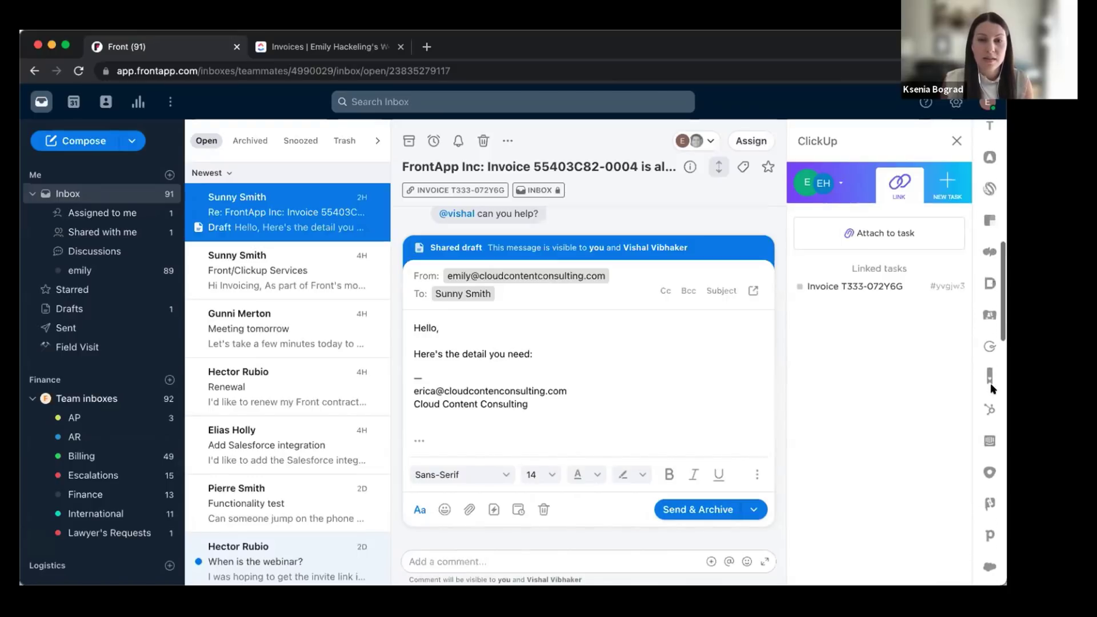
{"action": "scroll", "coordinate": [989, 383], "scroll_direction": "down", "scroll_amount": 3}
{"action": "left_click", "coordinate": [988, 481]}
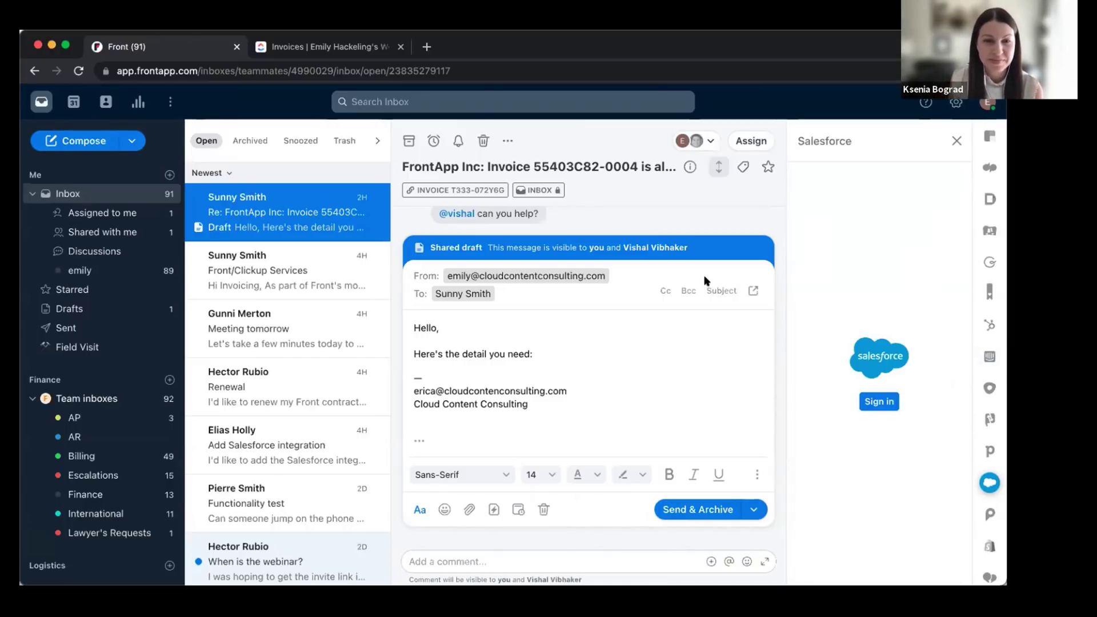
{"action": "scroll", "coordinate": [980, 457], "scroll_direction": "down", "scroll_amount": 3}
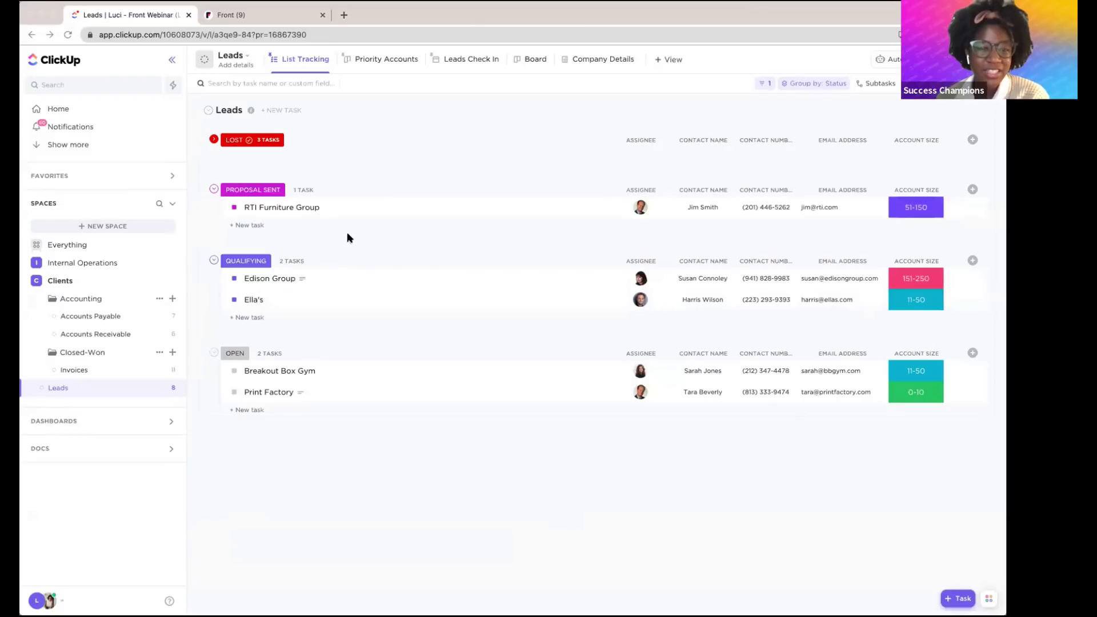
Switch from ClickUp to Front and link the Breakout Box Gym email to the Breakout Box Gym task in the Leads list.
{"action": "left_click", "coordinate": [266, 18]}
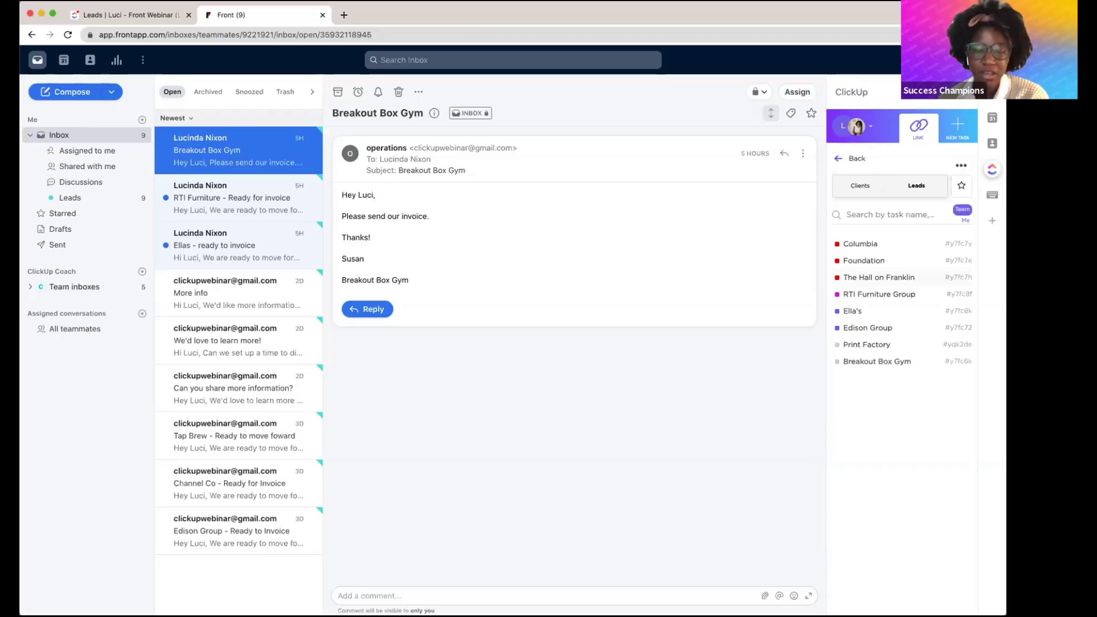
{"action": "left_click", "coordinate": [160, 15]}
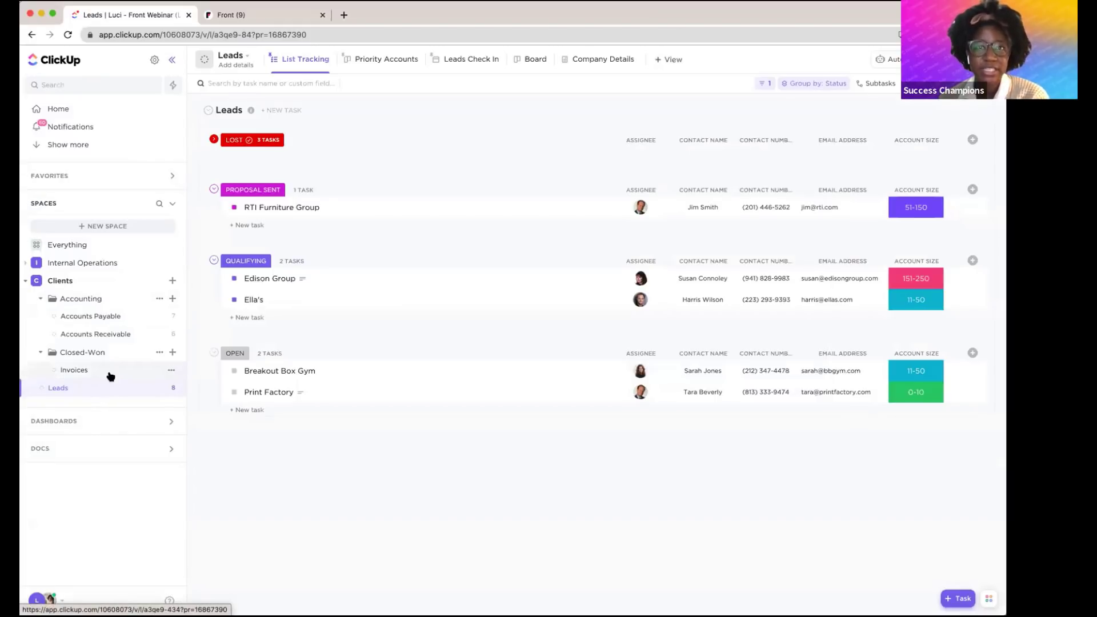
{"action": "left_click", "coordinate": [258, 18]}
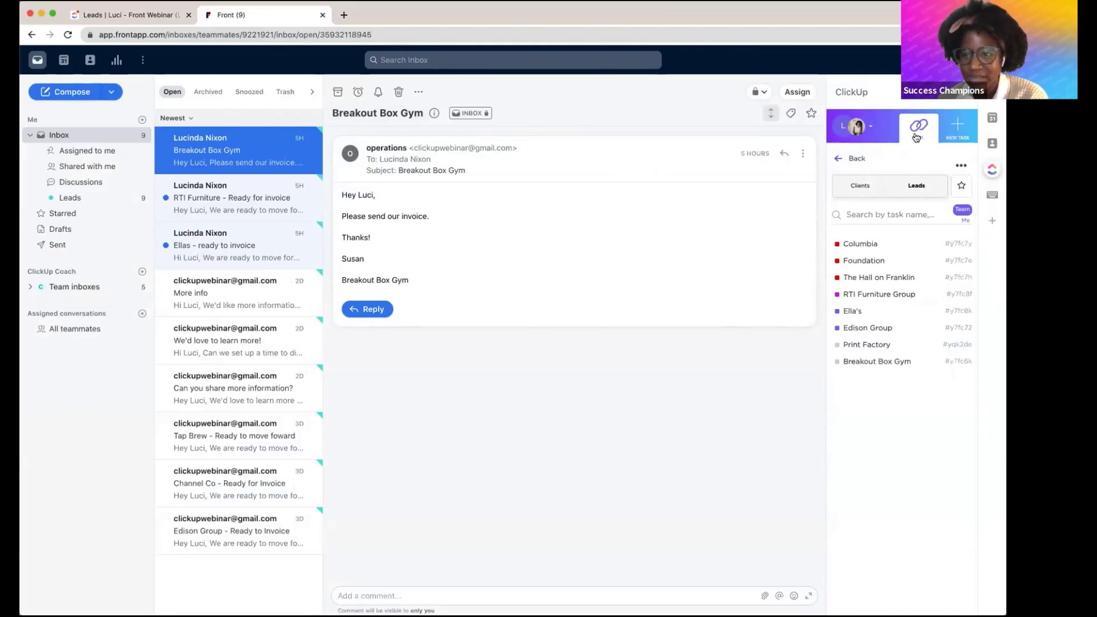
{"action": "left_click", "coordinate": [856, 159]}
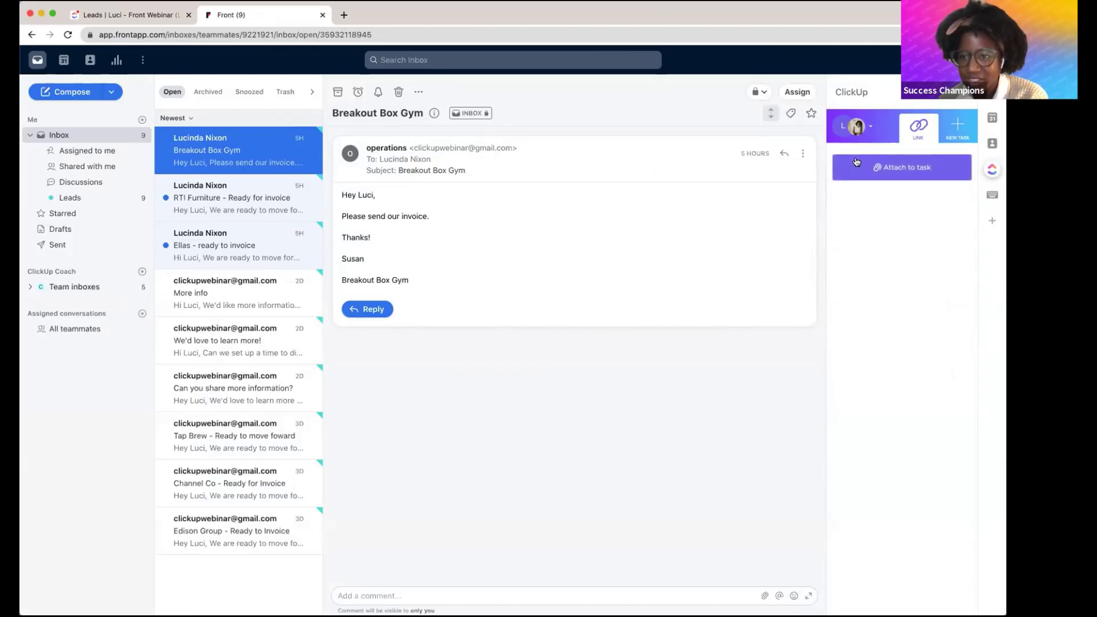
{"action": "left_click", "coordinate": [899, 160]}
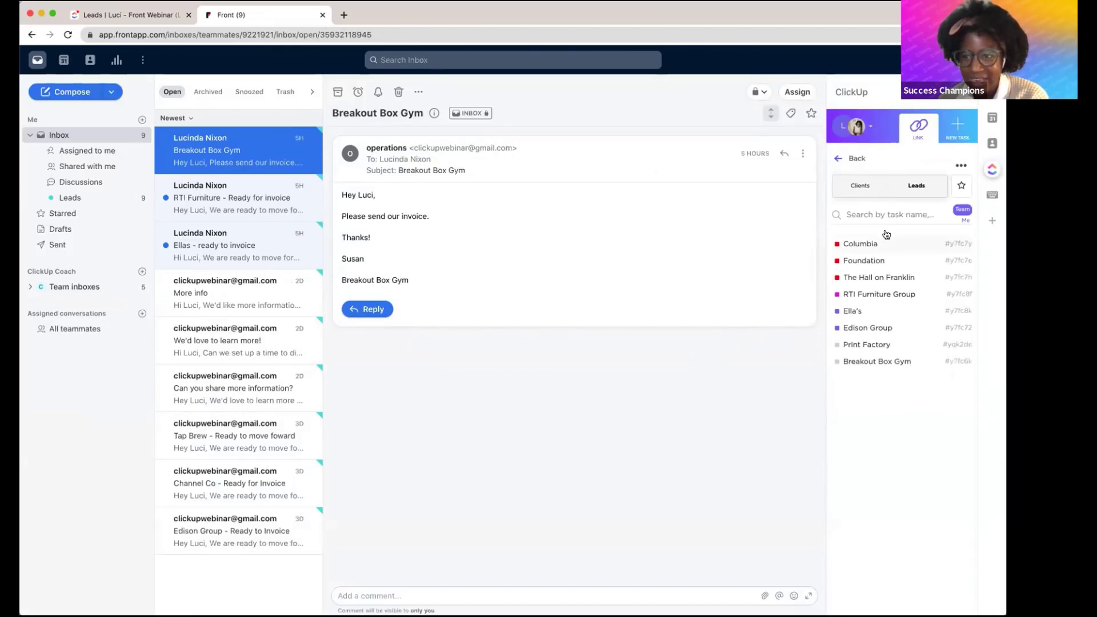
{"action": "left_click", "coordinate": [879, 362]}
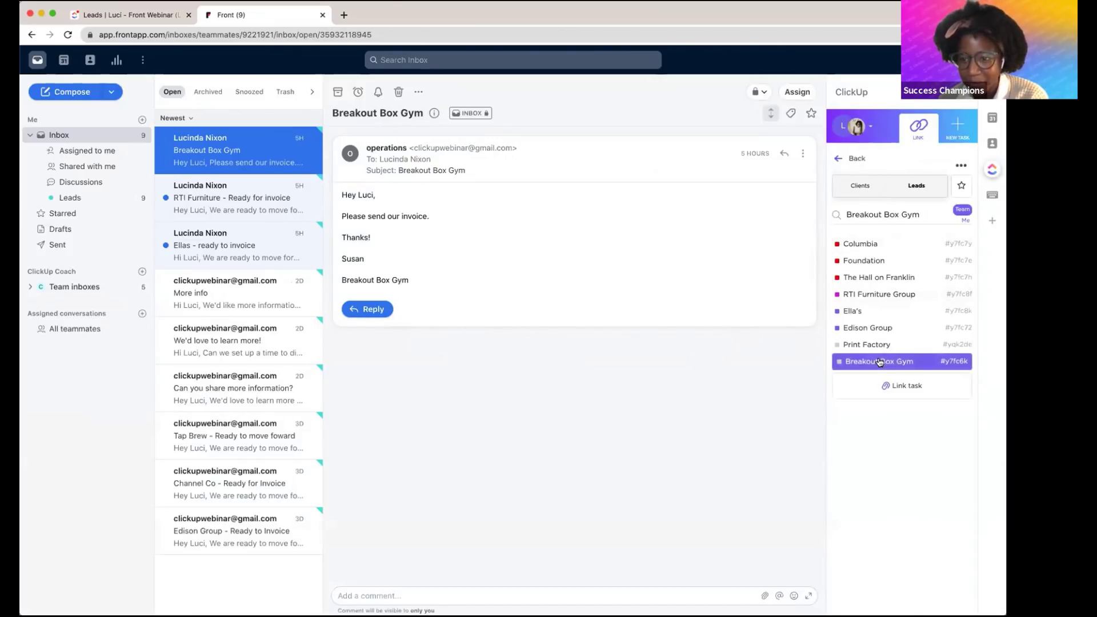
{"action": "left_click", "coordinate": [901, 385]}
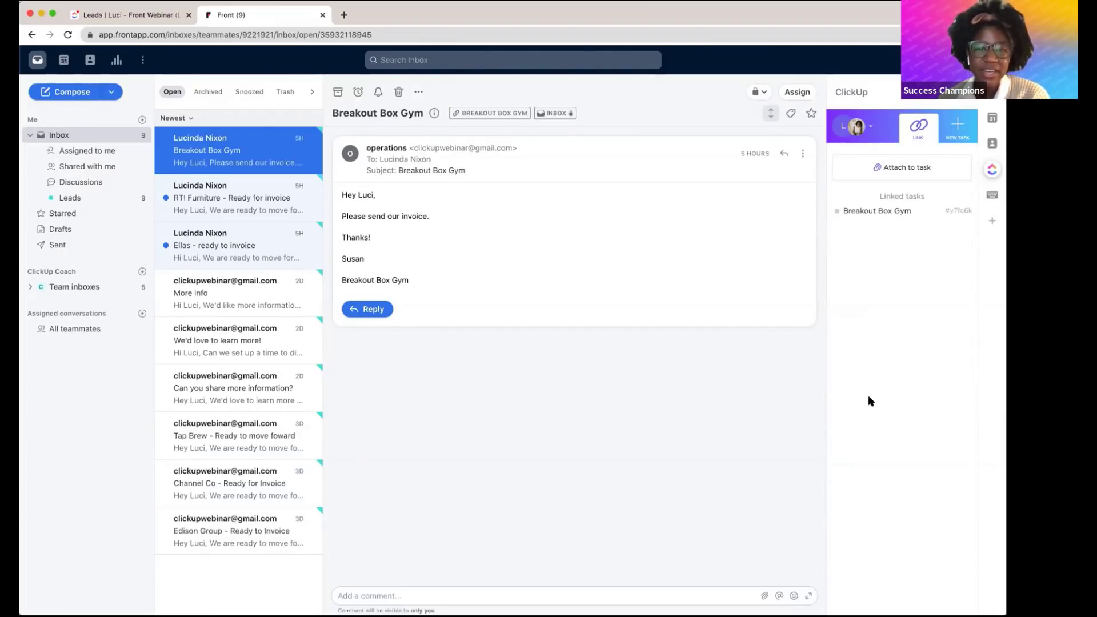
Open the linked Breakout Box Gym task in ClickUp, set its status to Closed - Won, and close the task.
{"action": "left_click", "coordinate": [486, 114]}
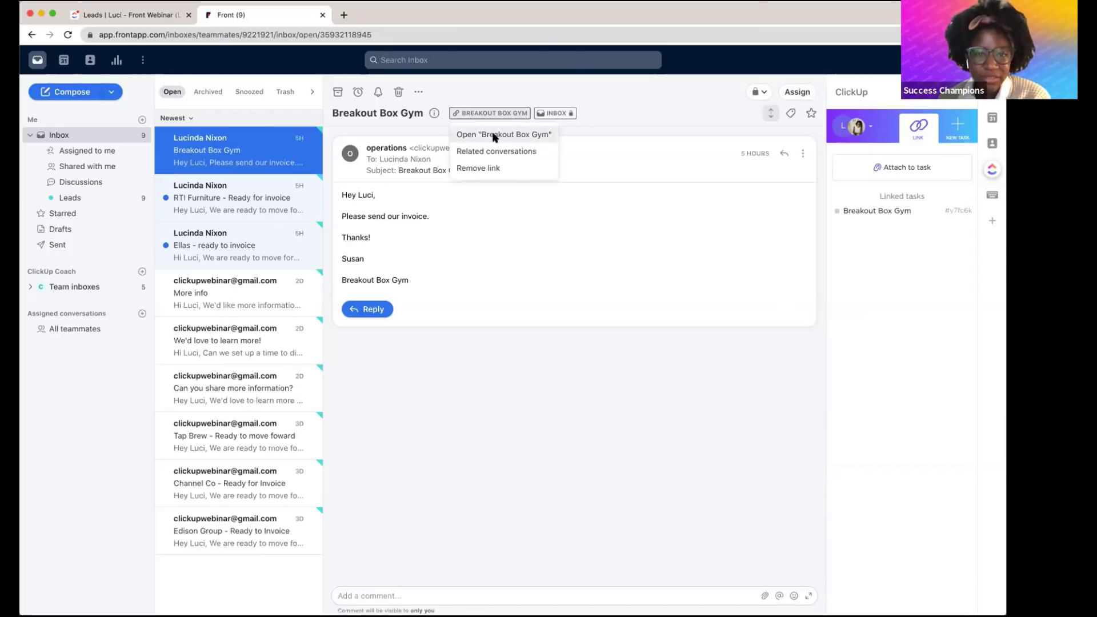
{"action": "left_click", "coordinate": [516, 136]}
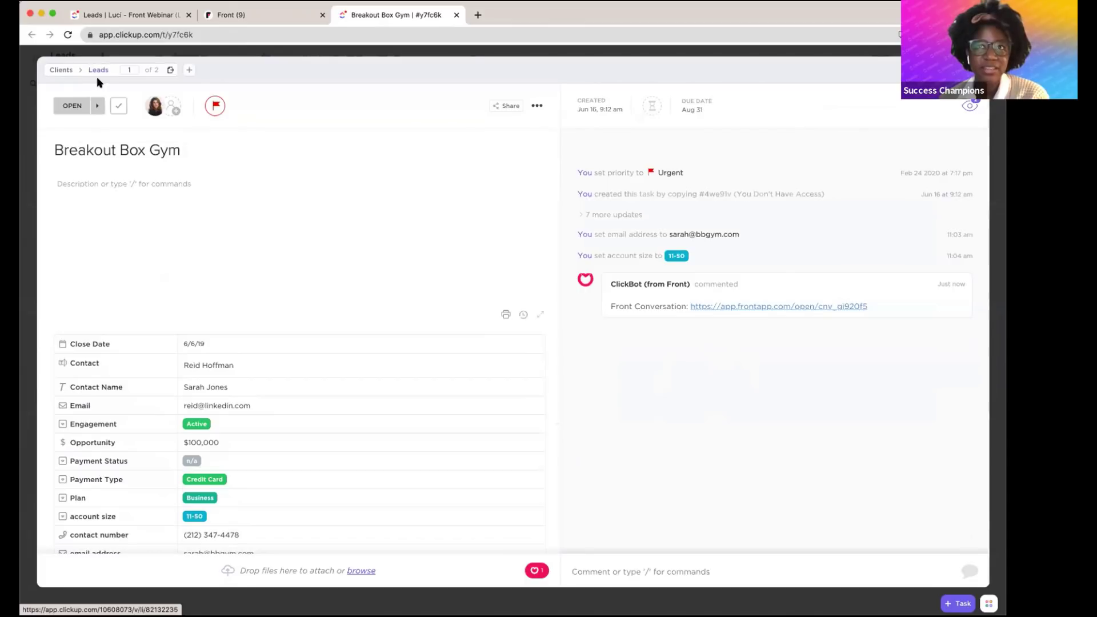
{"action": "left_click", "coordinate": [75, 107]}
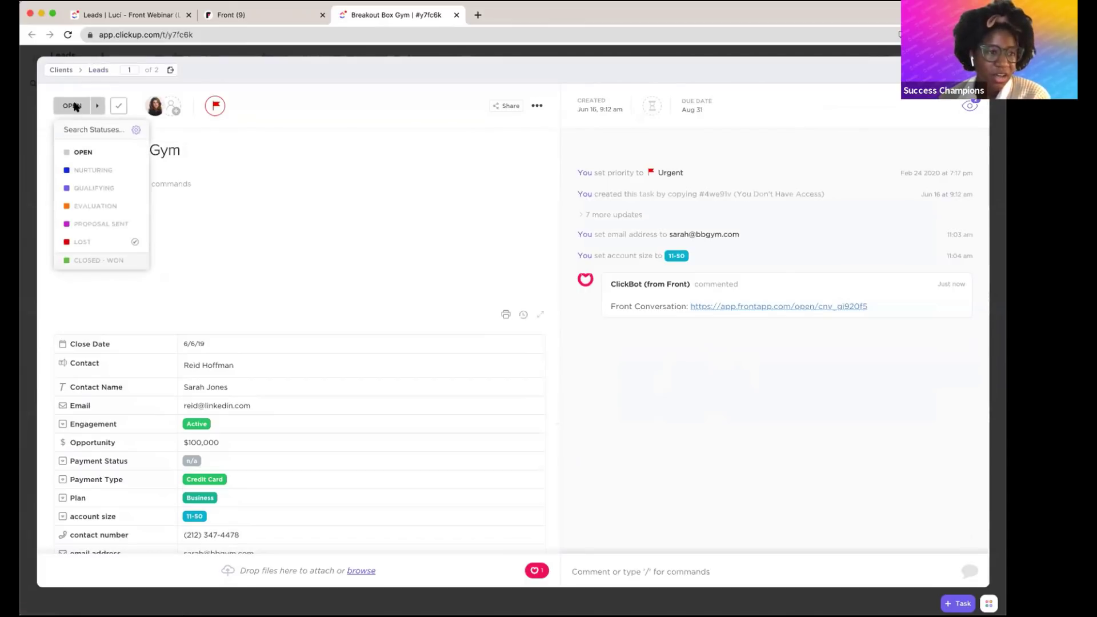
{"action": "left_click", "coordinate": [91, 262]}
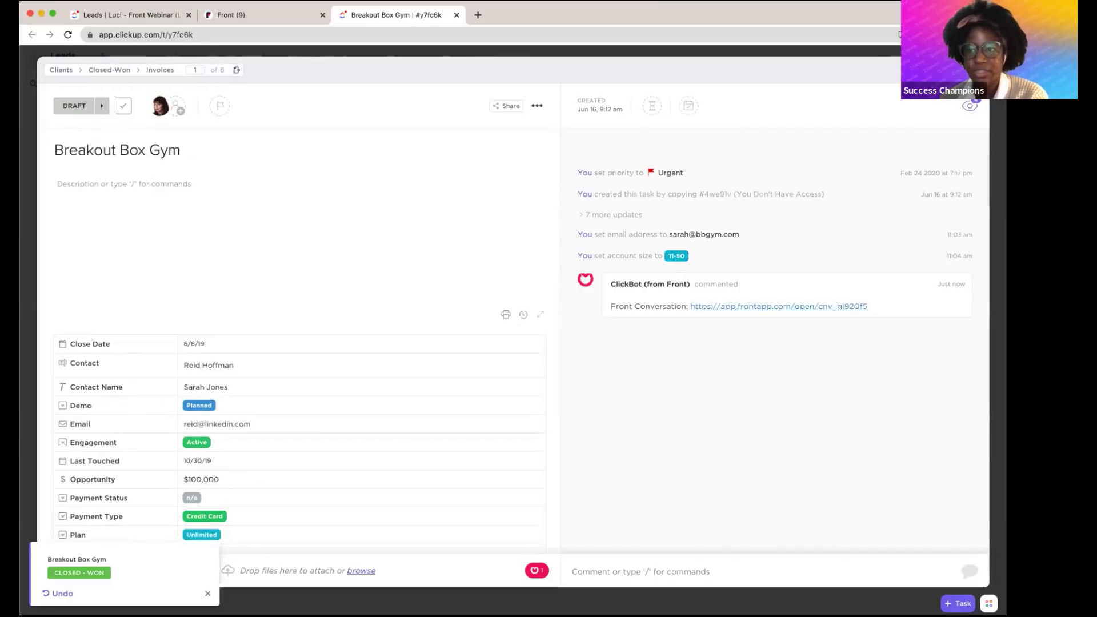
{"action": "key", "text": "Escape"}
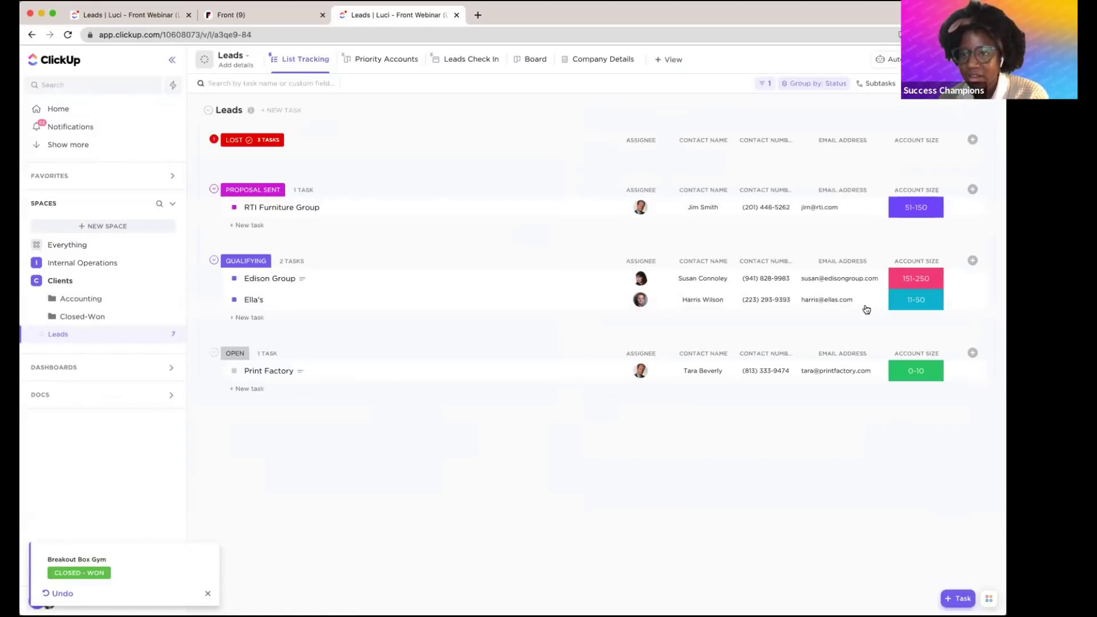
Open the Leads list's "Leads to Invoicing" automation to examine its status-change trigger and its actions.
{"action": "left_click", "coordinate": [890, 59]}
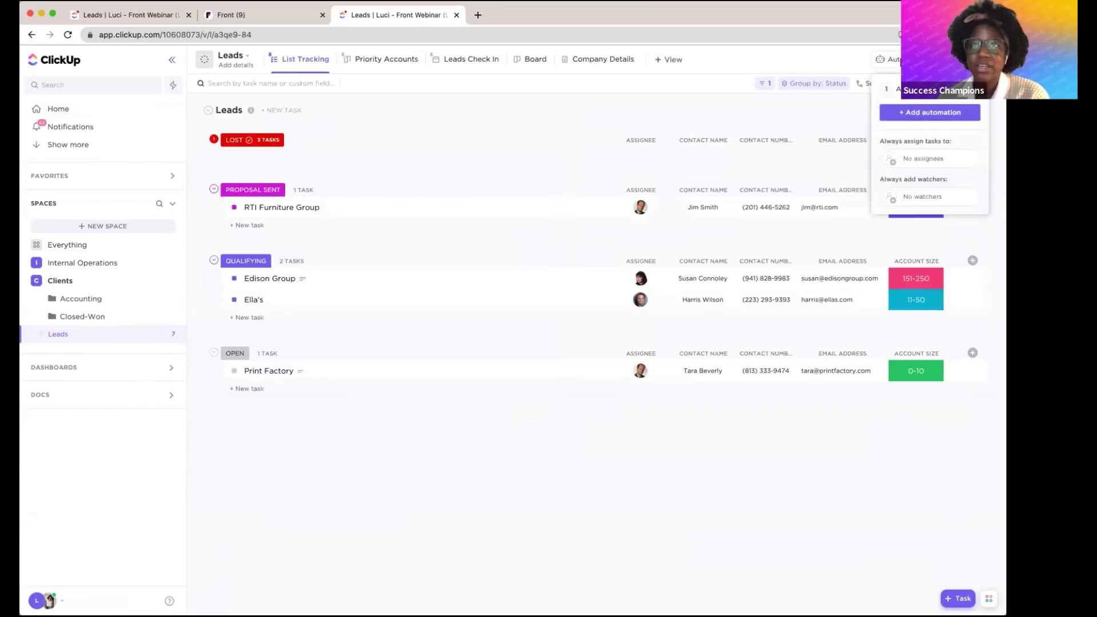
{"action": "left_click", "coordinate": [908, 112]}
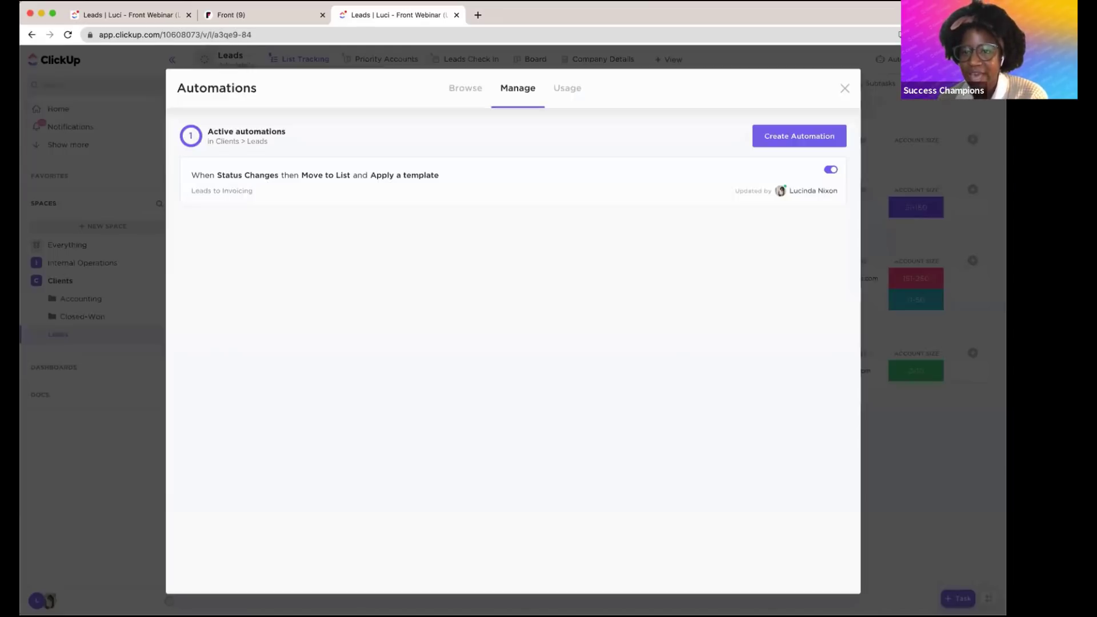
{"action": "left_click", "coordinate": [794, 170]}
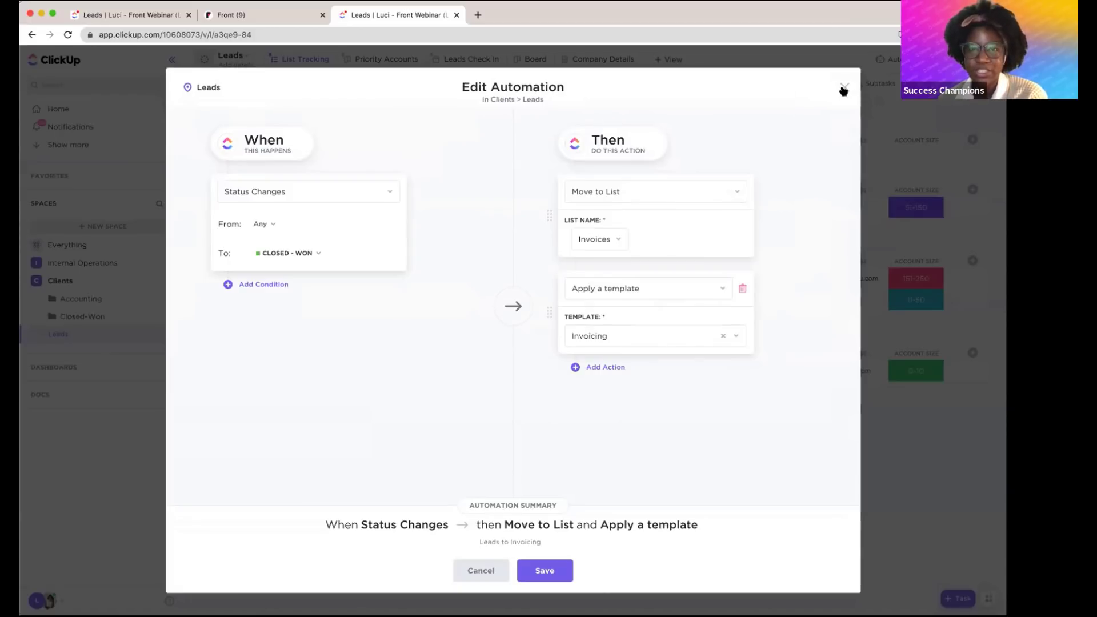
Close the automation, open the Invoices list in the Closed-Won folder, and view the status options for the Breakout Box Gym task.
{"action": "left_click", "coordinate": [844, 88]}
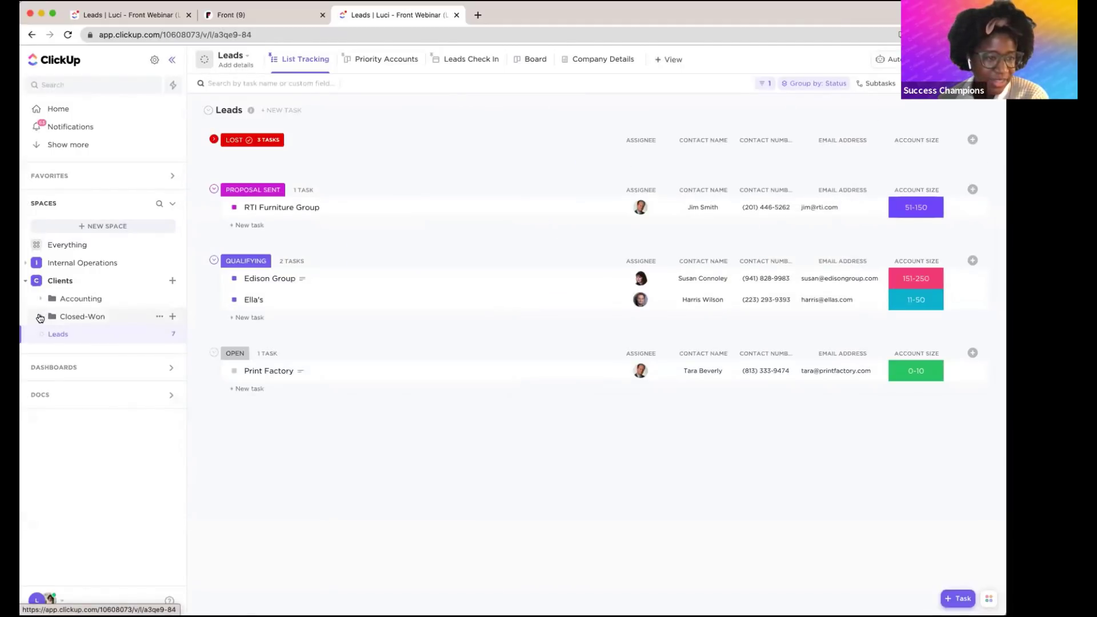
{"action": "left_click", "coordinate": [41, 316]}
{"action": "left_click", "coordinate": [73, 334]}
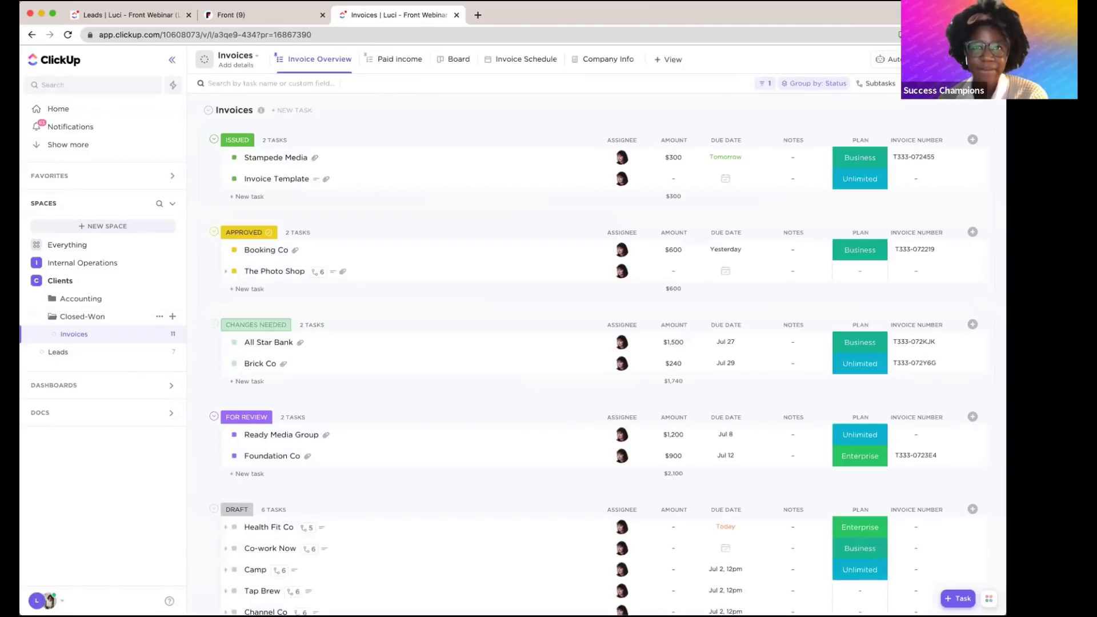
{"action": "scroll", "coordinate": [942, 549], "scroll_direction": "down", "scroll_amount": 3}
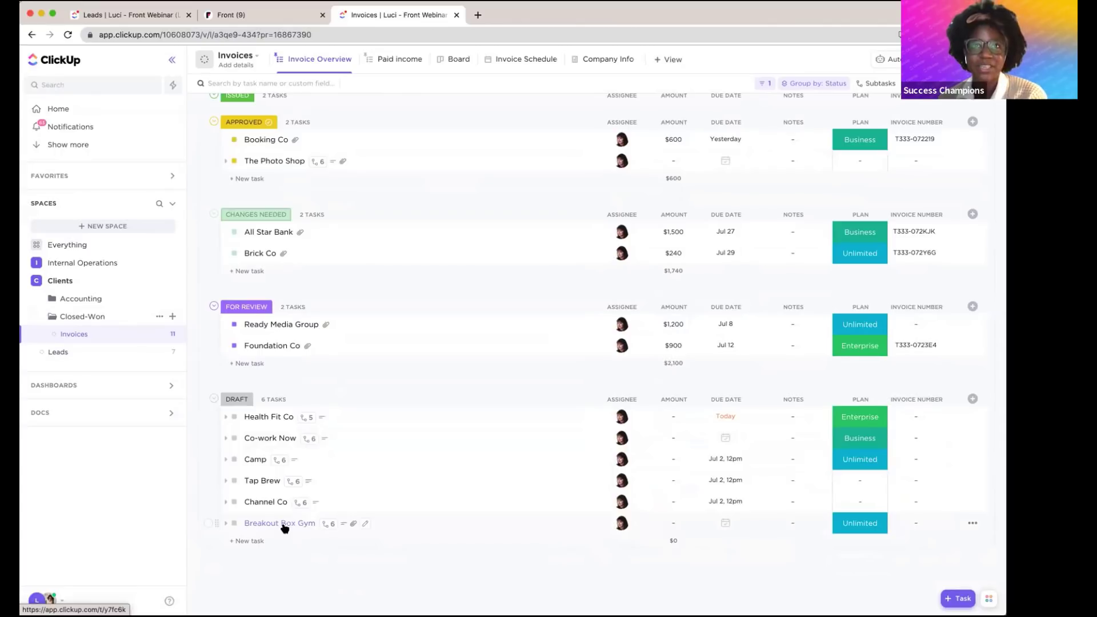
{"action": "left_click", "coordinate": [234, 525]}
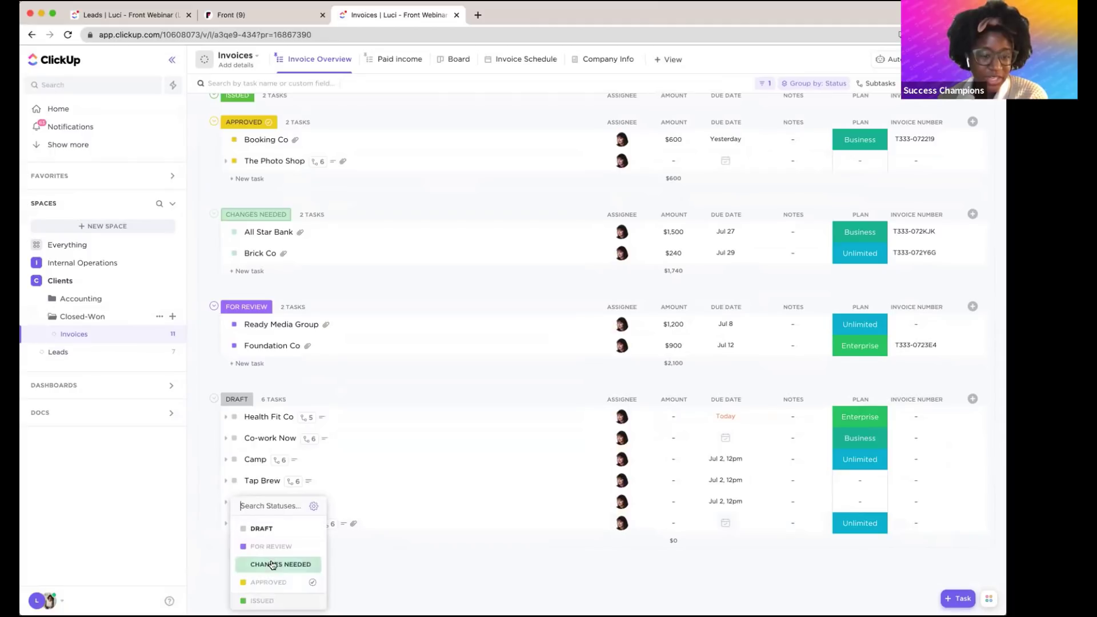
{"action": "left_click", "coordinate": [557, 556]}
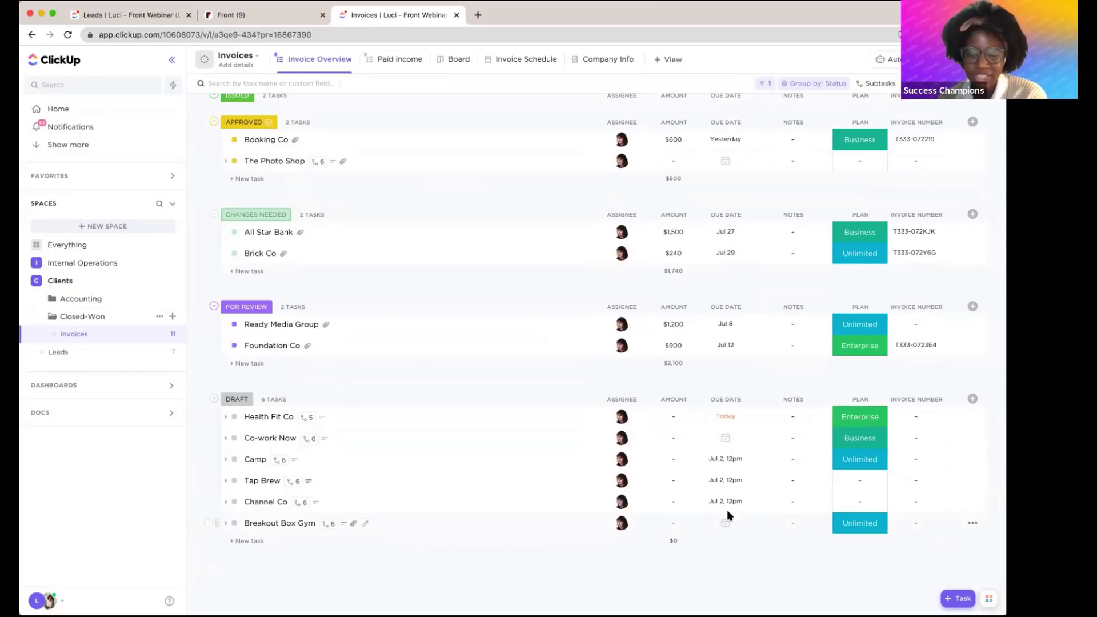
Open the Breakout Box Gym invoice task, review its fields, subtasks and attachment, and set its status to For Review.
{"action": "left_click", "coordinate": [281, 523]}
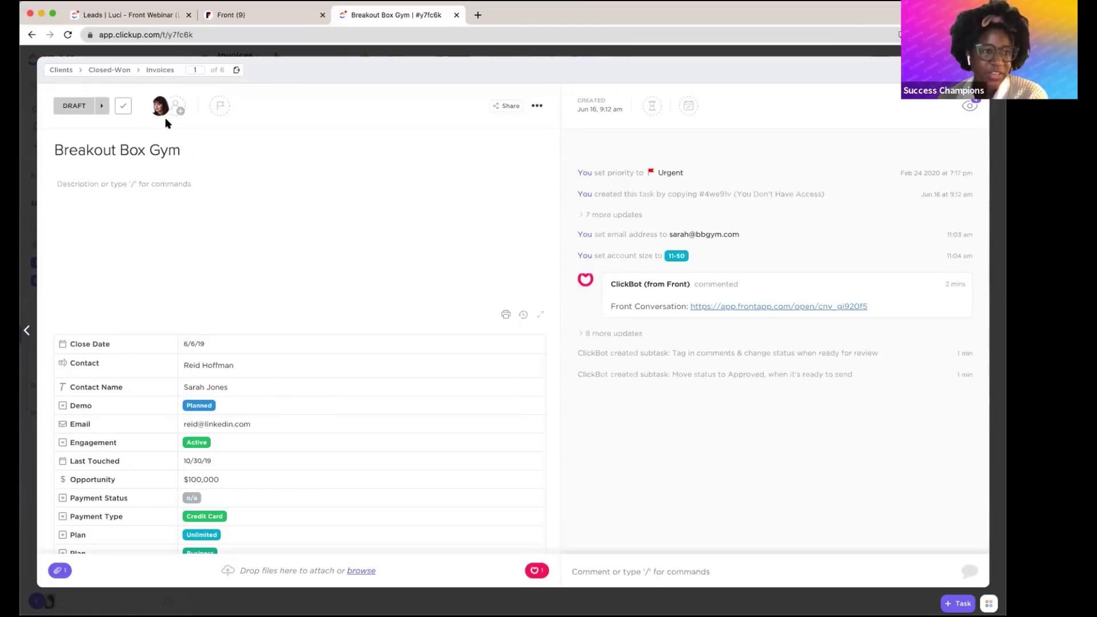
{"action": "scroll", "coordinate": [290, 328], "scroll_direction": "down", "scroll_amount": 10}
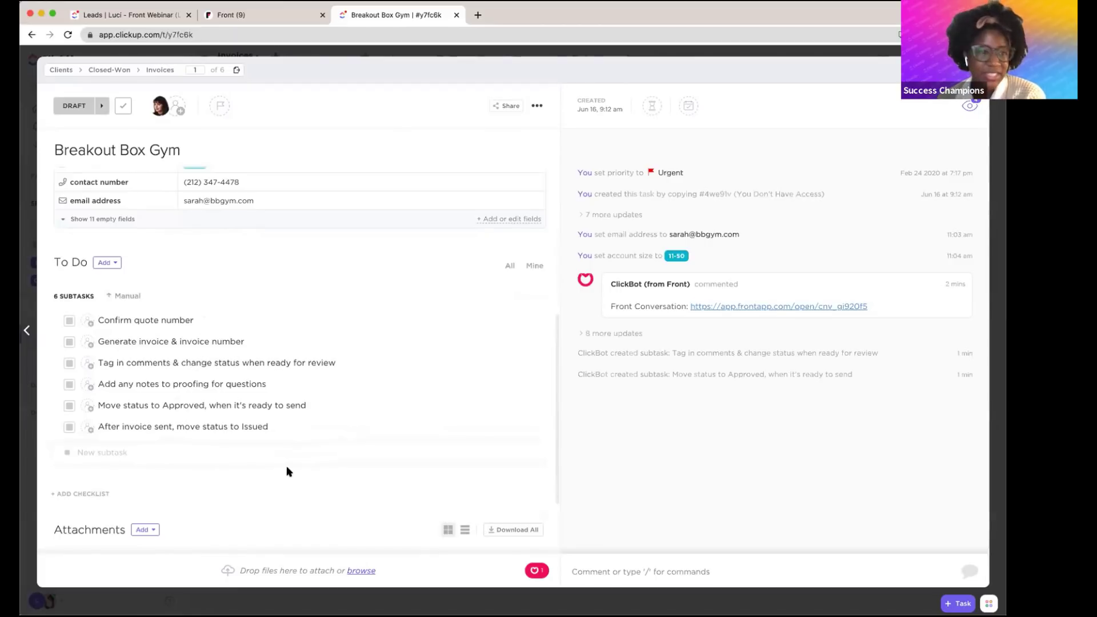
{"action": "scroll", "coordinate": [288, 472], "scroll_direction": "down", "scroll_amount": 4}
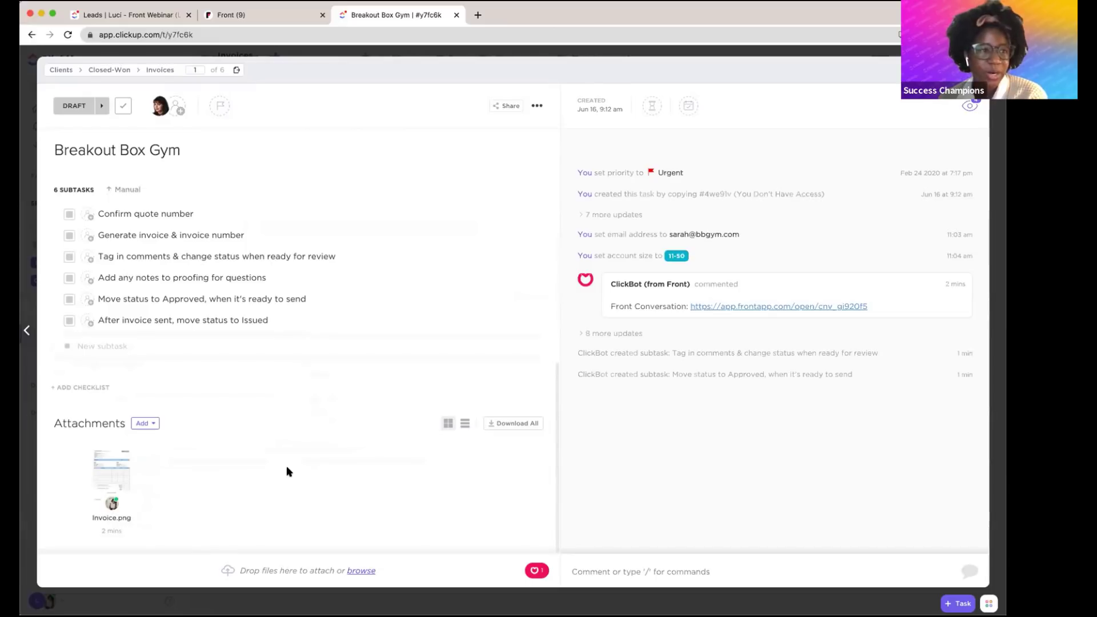
{"action": "left_click", "coordinate": [80, 108]}
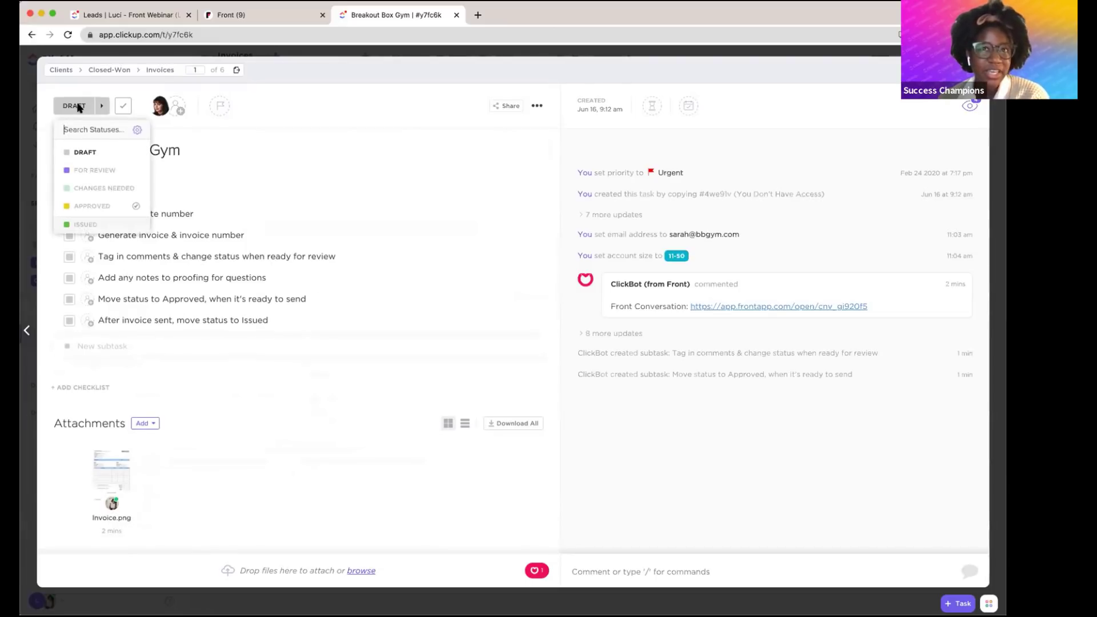
{"action": "left_click", "coordinate": [112, 173]}
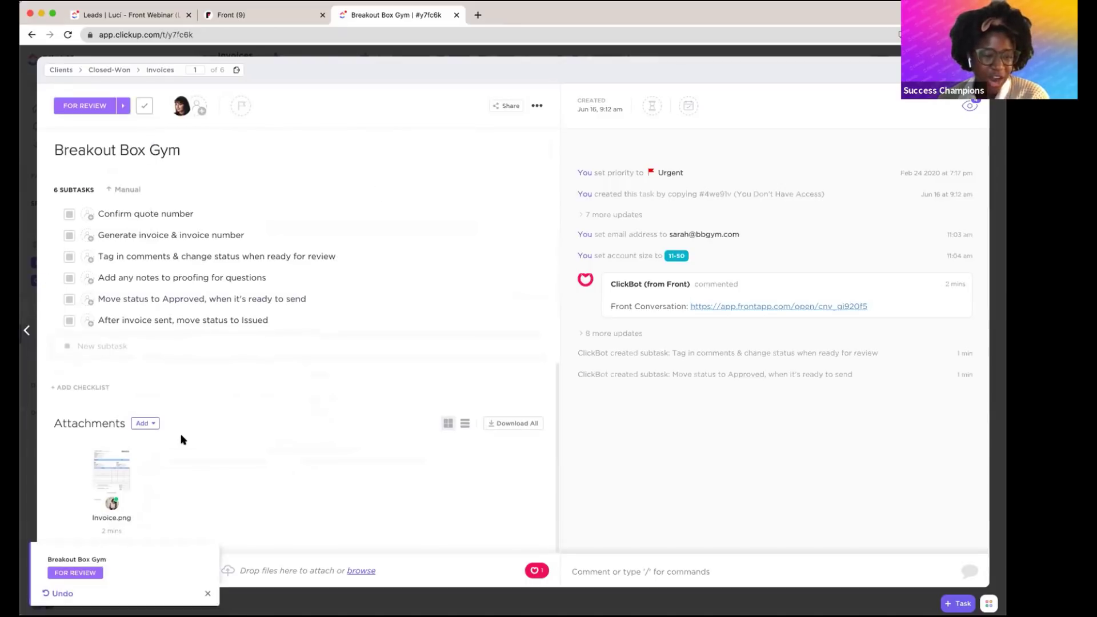
Post a task comment that mentions the second listed teammate and says "ready for review".
{"action": "mouse_move", "coordinate": [117, 474]}
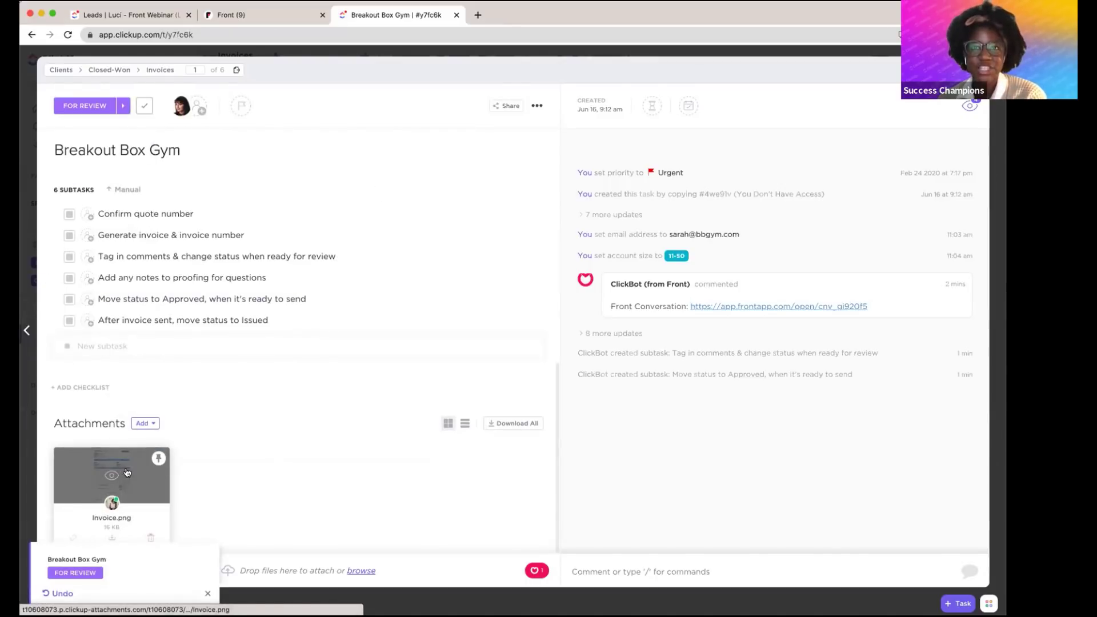
{"action": "left_click", "coordinate": [606, 562]}
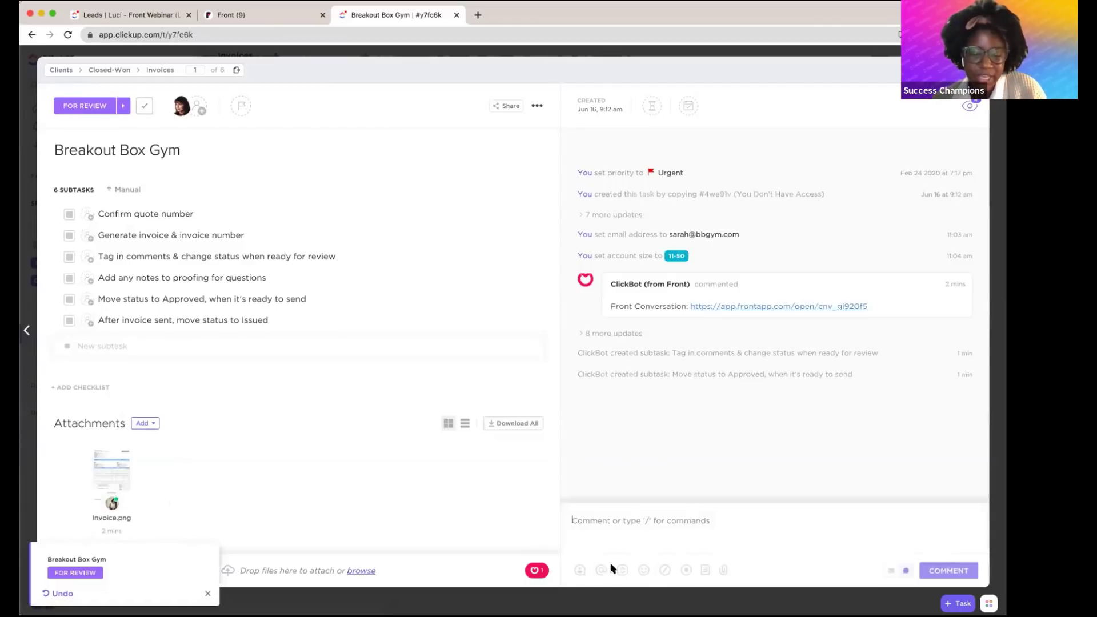
{"action": "type", "text": "@d"}
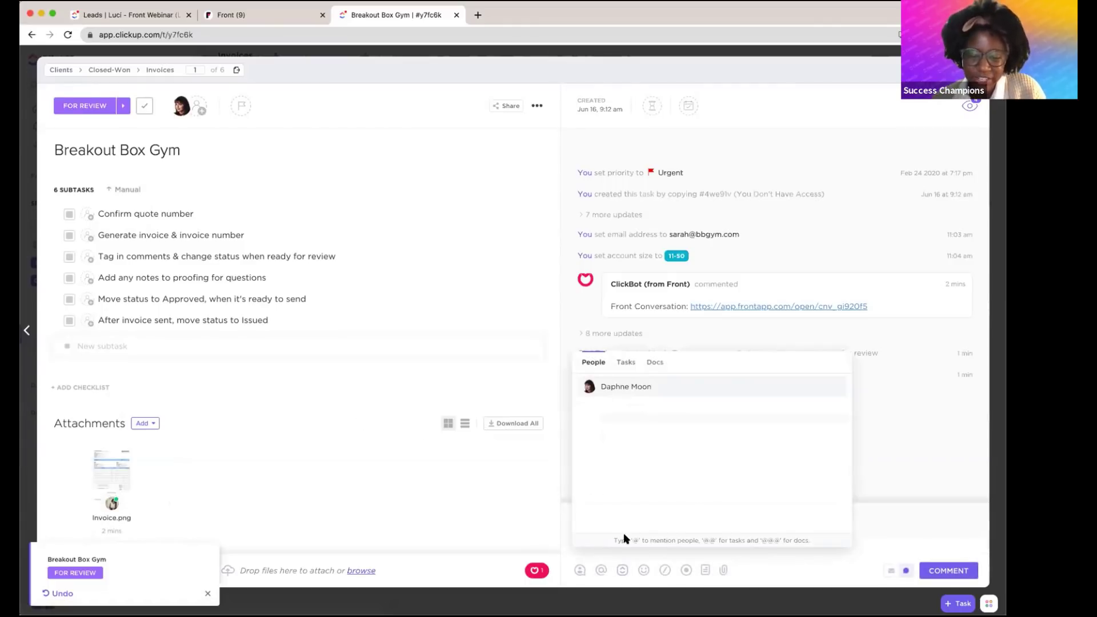
{"action": "key", "text": "BackSpace"}
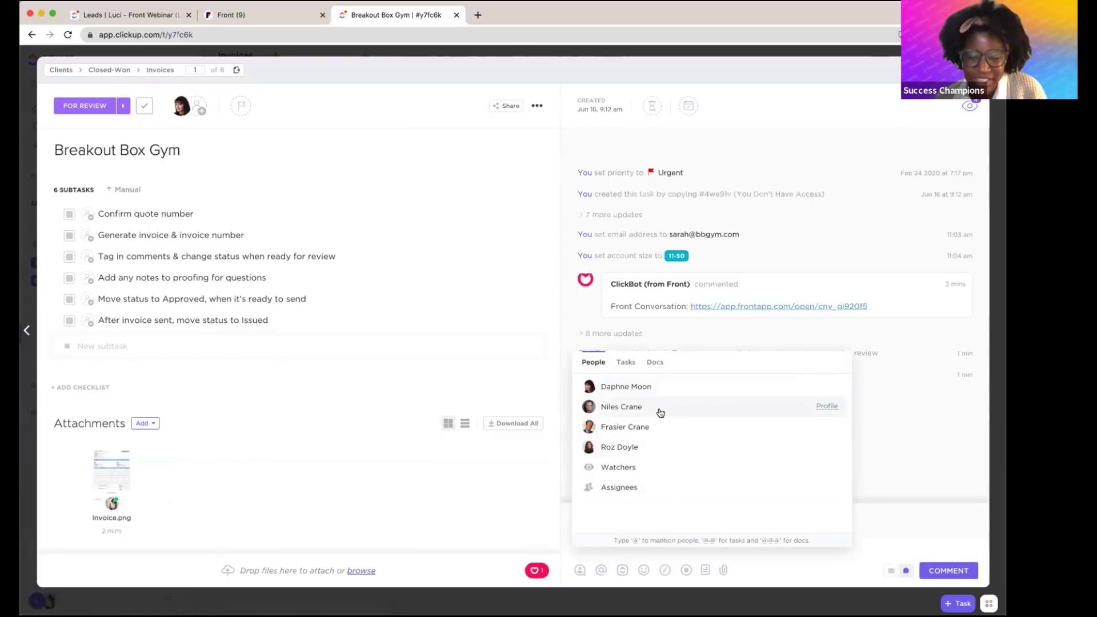
{"action": "left_click", "coordinate": [658, 410]}
{"action": "type", "text": "ready "}
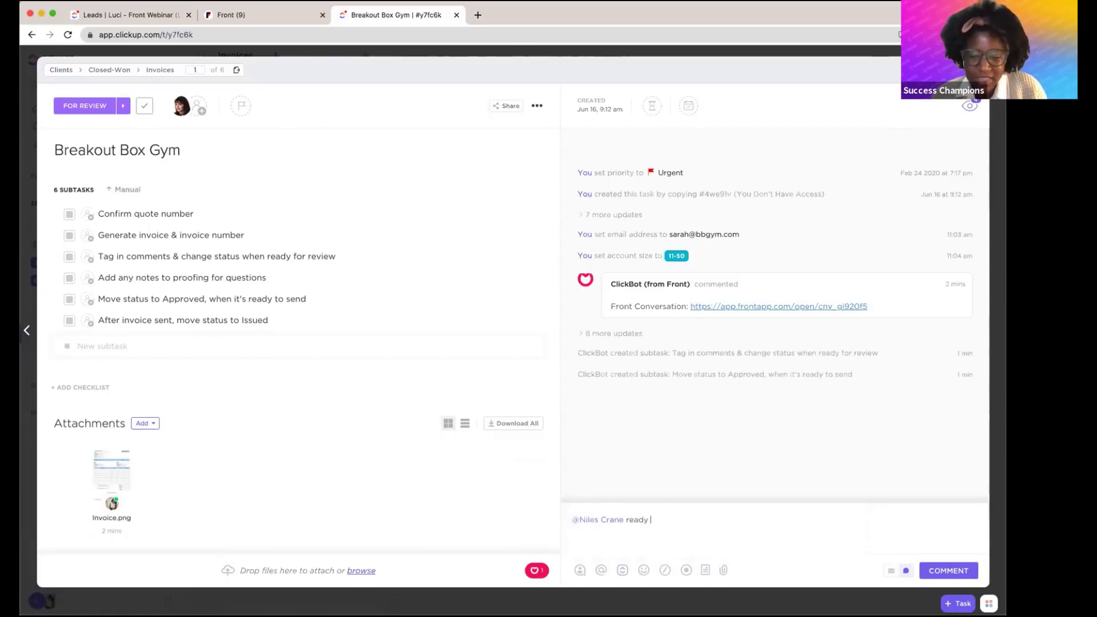
{"action": "type", "text": "for review"}
{"action": "key", "text": "Return"}
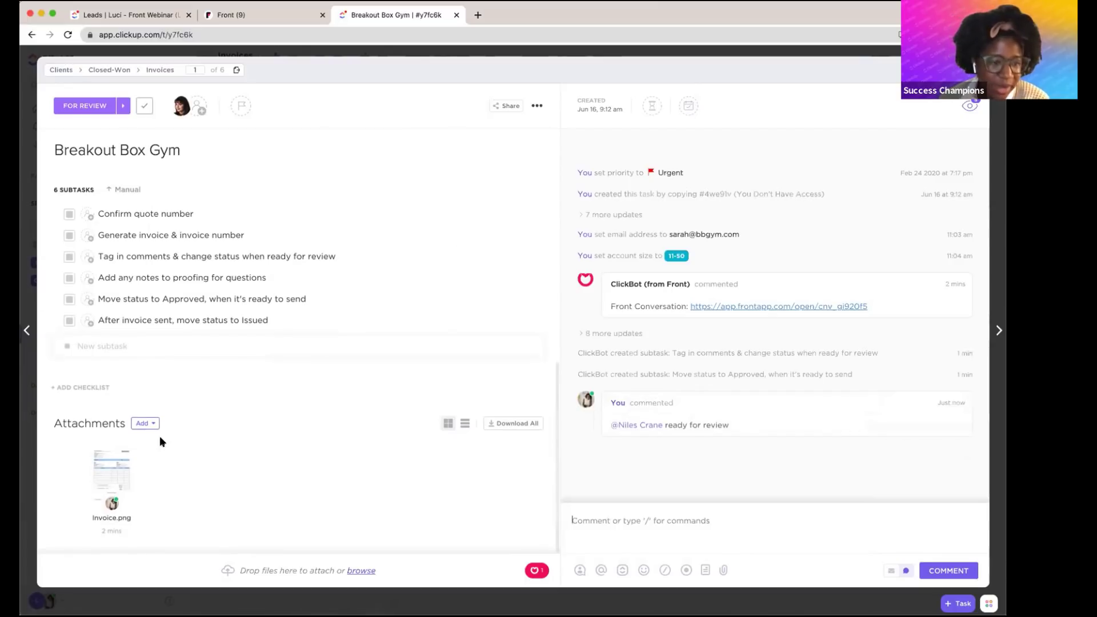
Open the Invoice.png attachment, pin the proofing comment "update" beside the Company Name field, and return to the task.
{"action": "mouse_move", "coordinate": [123, 465]}
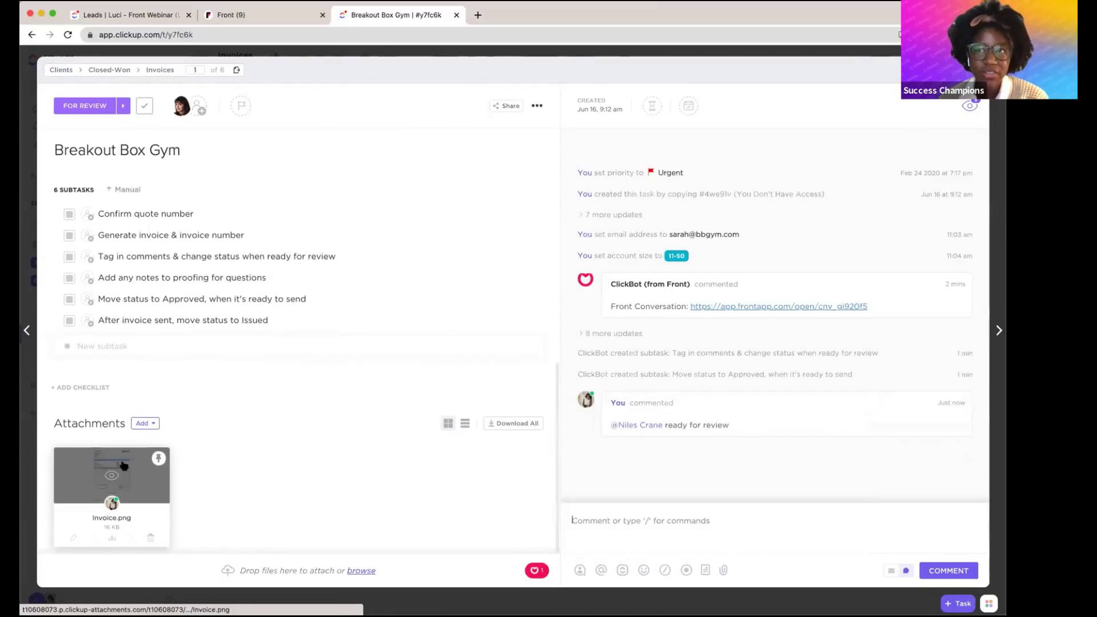
{"action": "left_click", "coordinate": [122, 466]}
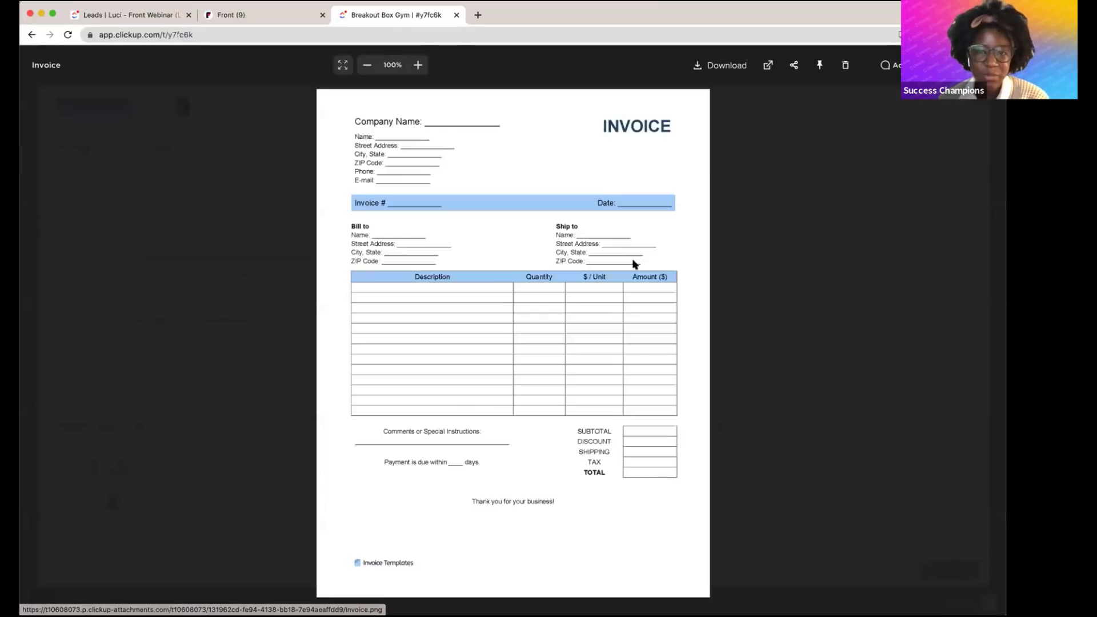
{"action": "left_click", "coordinate": [886, 66]}
{"action": "left_click", "coordinate": [398, 121]}
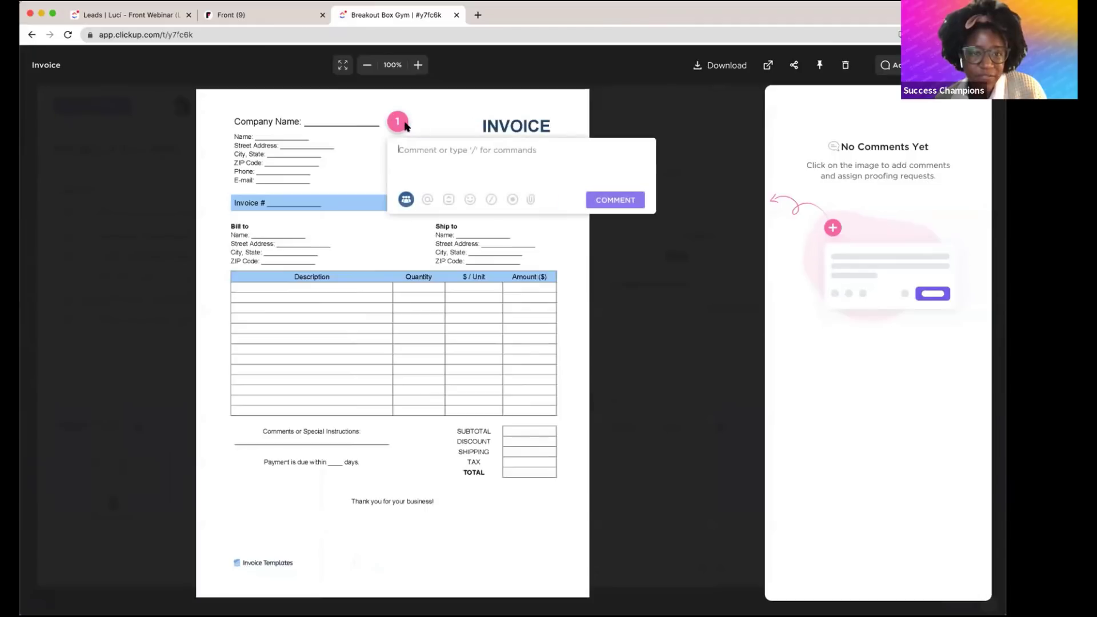
{"action": "type", "text": "updat"}
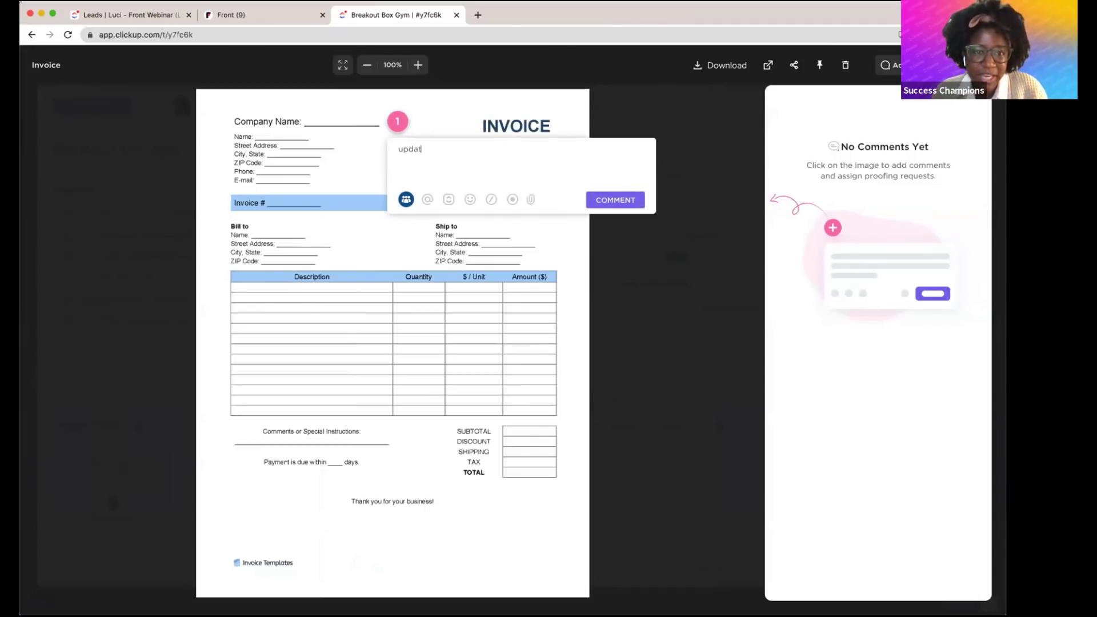
{"action": "type", "text": "e"}
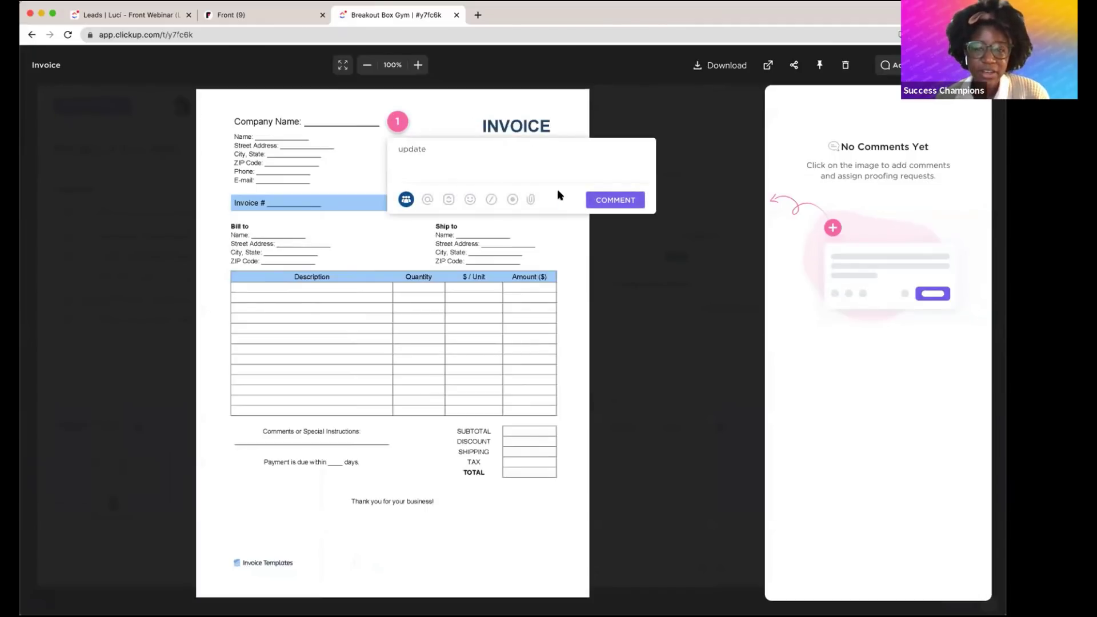
{"action": "left_click", "coordinate": [629, 199]}
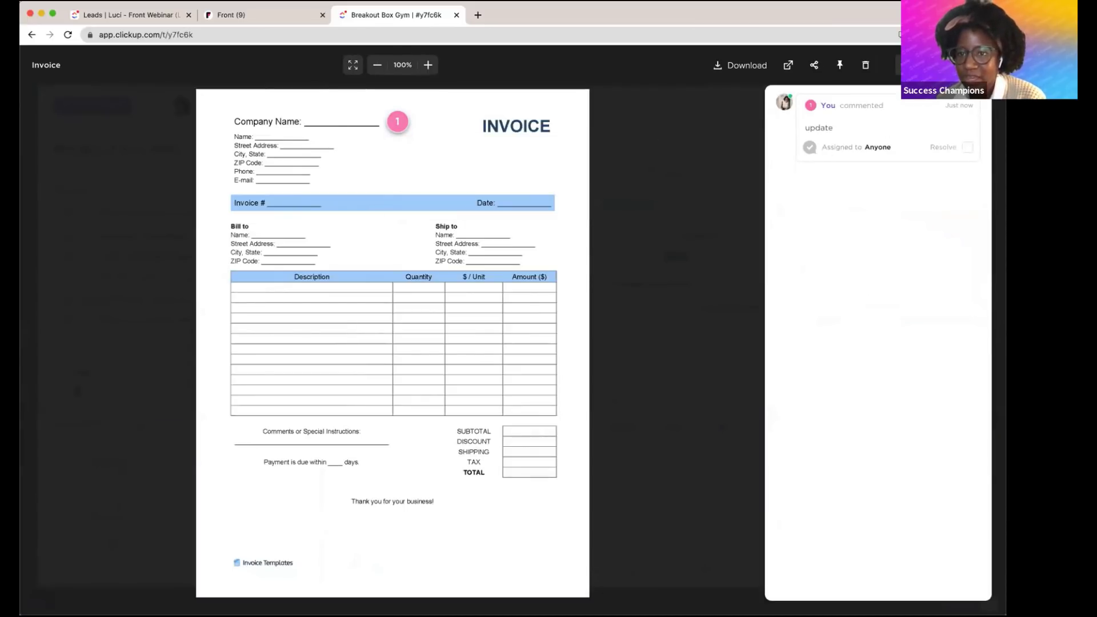
{"action": "key", "text": "Escape"}
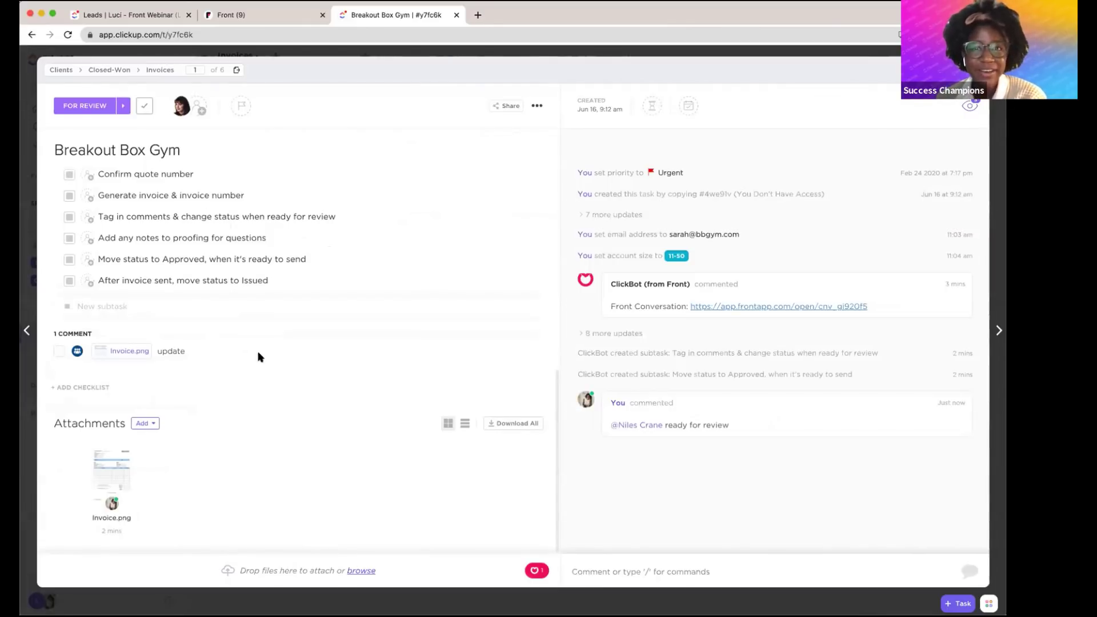
Set the task's status to Approved, open its linked Front conversation in the web browser, and return to the ClickUp task.
{"action": "left_click", "coordinate": [106, 106]}
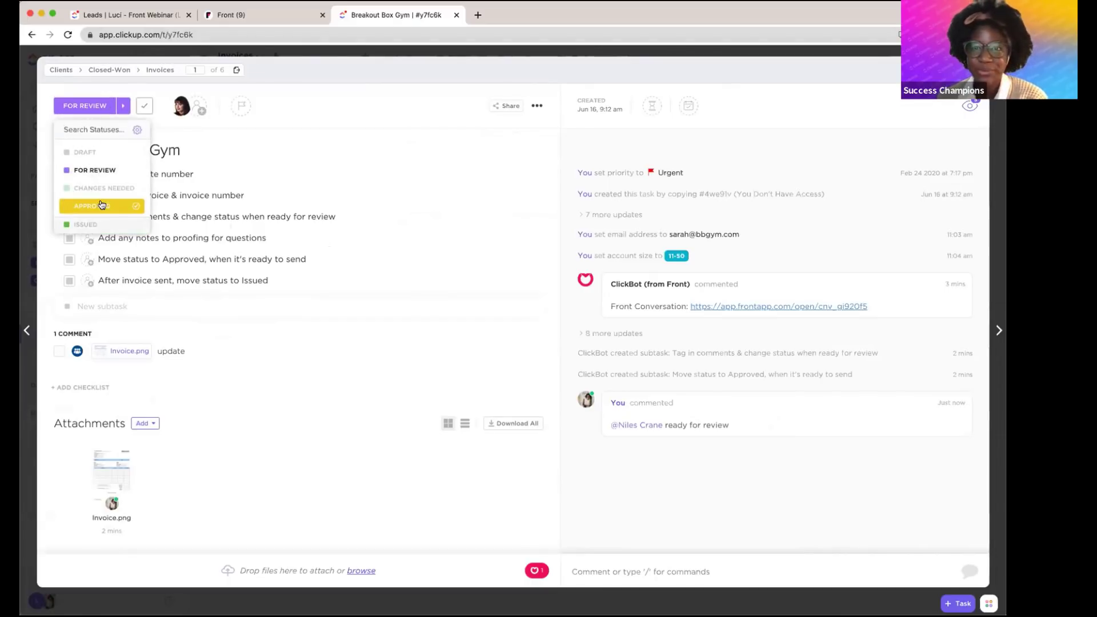
{"action": "left_click", "coordinate": [100, 203]}
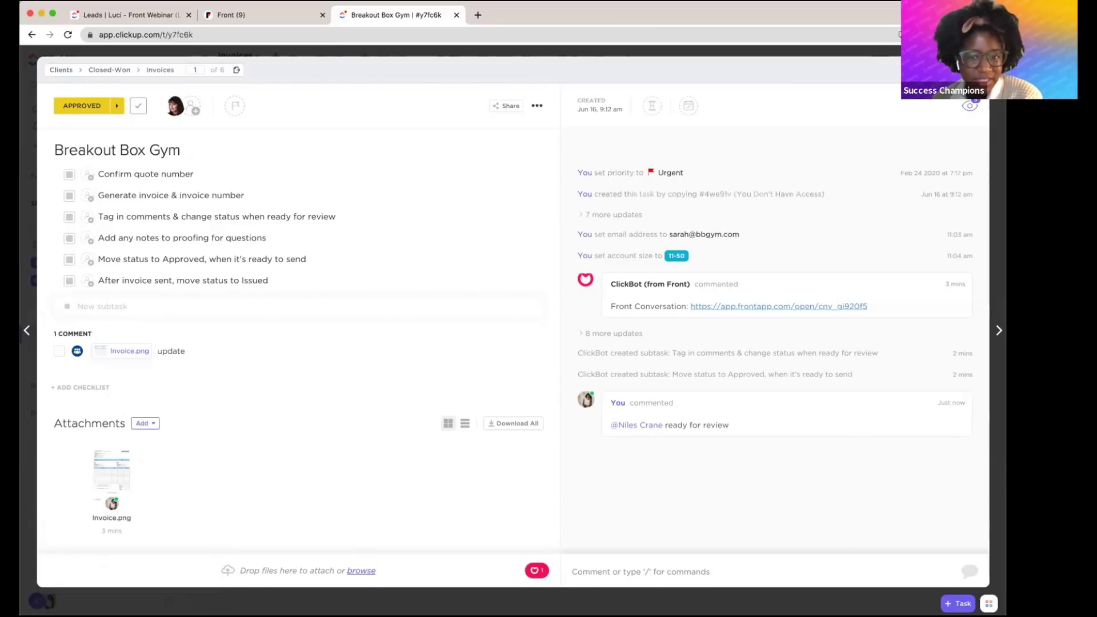
{"action": "left_click", "coordinate": [799, 308]}
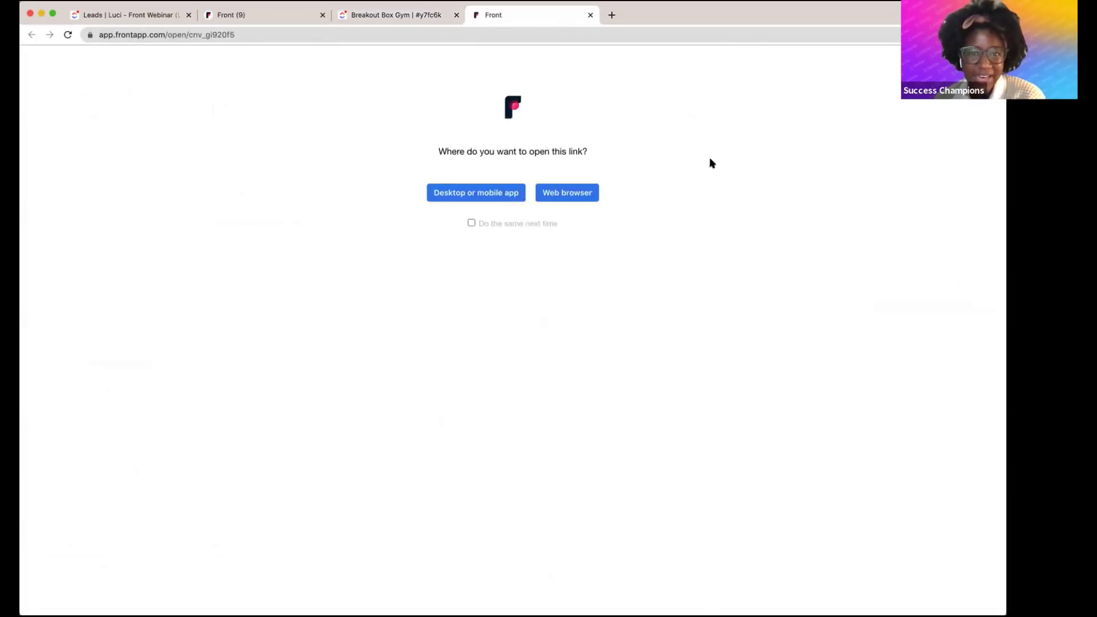
{"action": "left_click", "coordinate": [555, 197]}
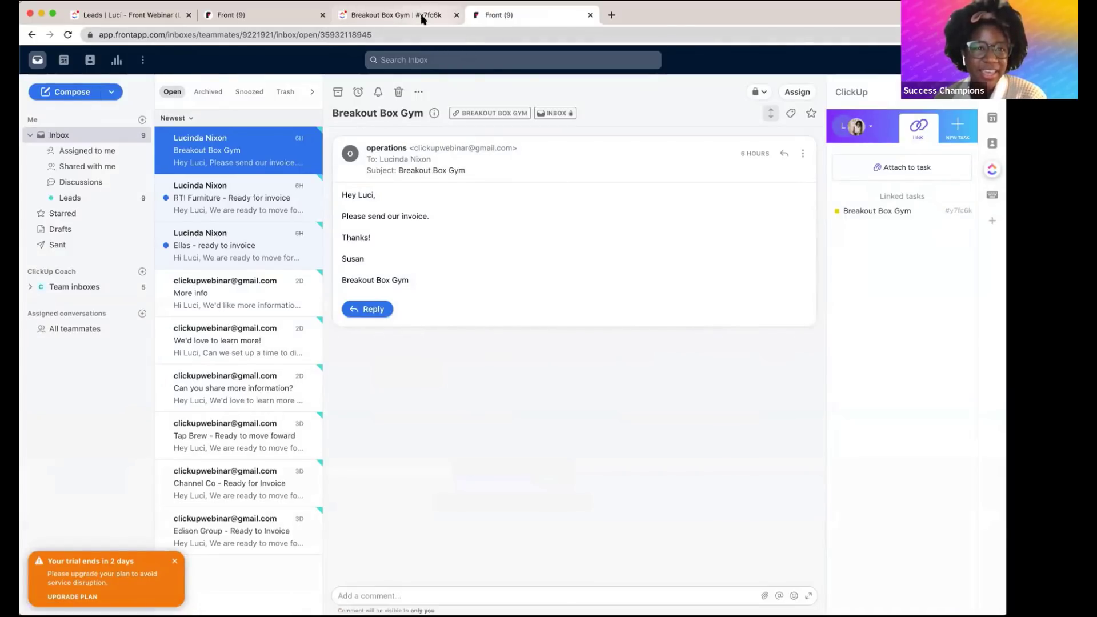
{"action": "left_click", "coordinate": [422, 19]}
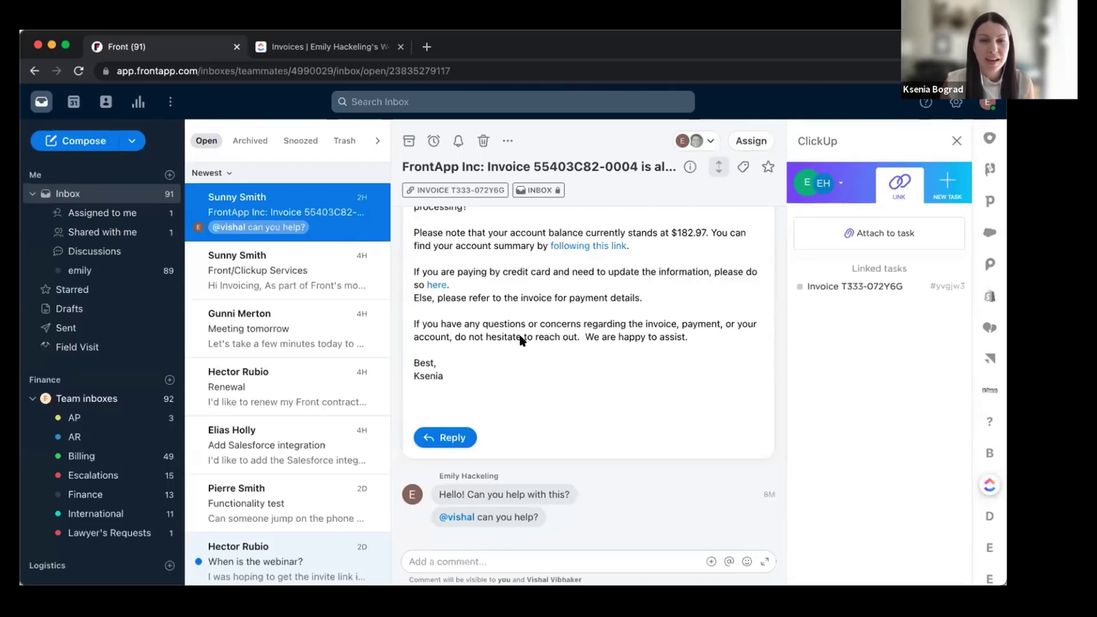
Read the almost-due invoice email in Front, and switch to ClickUp to examine the Accounts Receivable list in the Accounting folder.
{"action": "scroll", "coordinate": [521, 341], "scroll_direction": "up", "scroll_amount": 5}
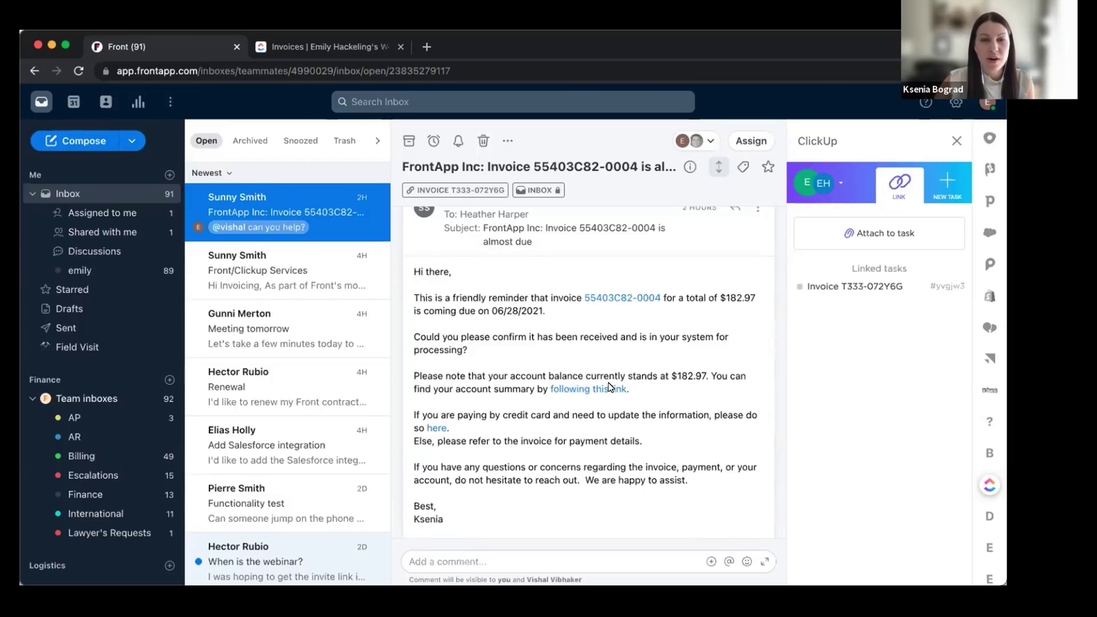
{"action": "scroll", "coordinate": [609, 387], "scroll_direction": "up", "scroll_amount": 1}
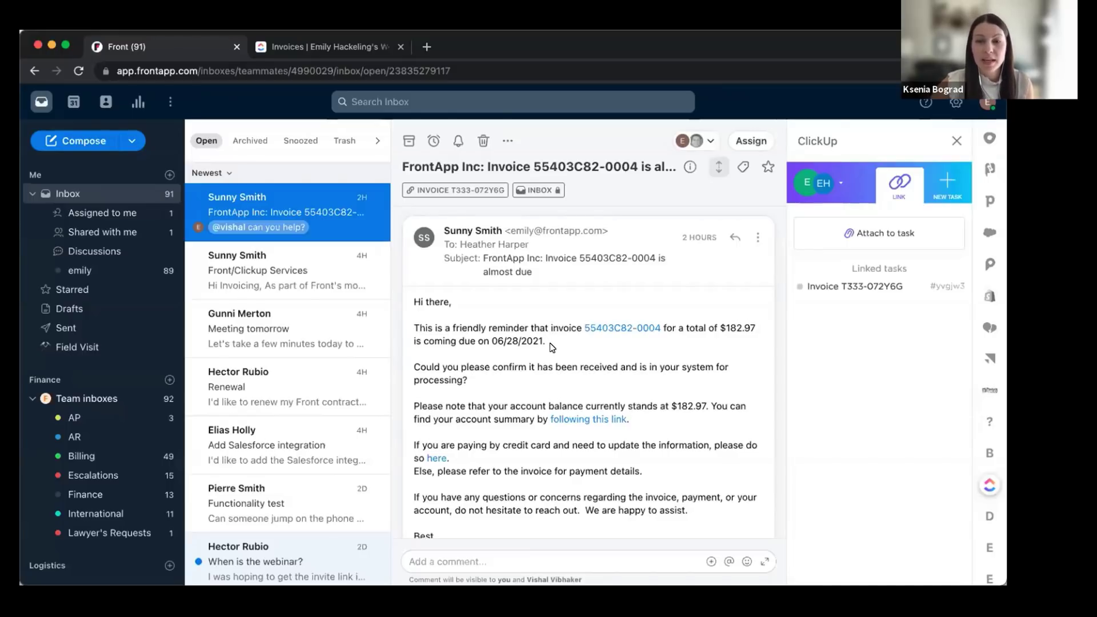
{"action": "left_click", "coordinate": [267, 47]}
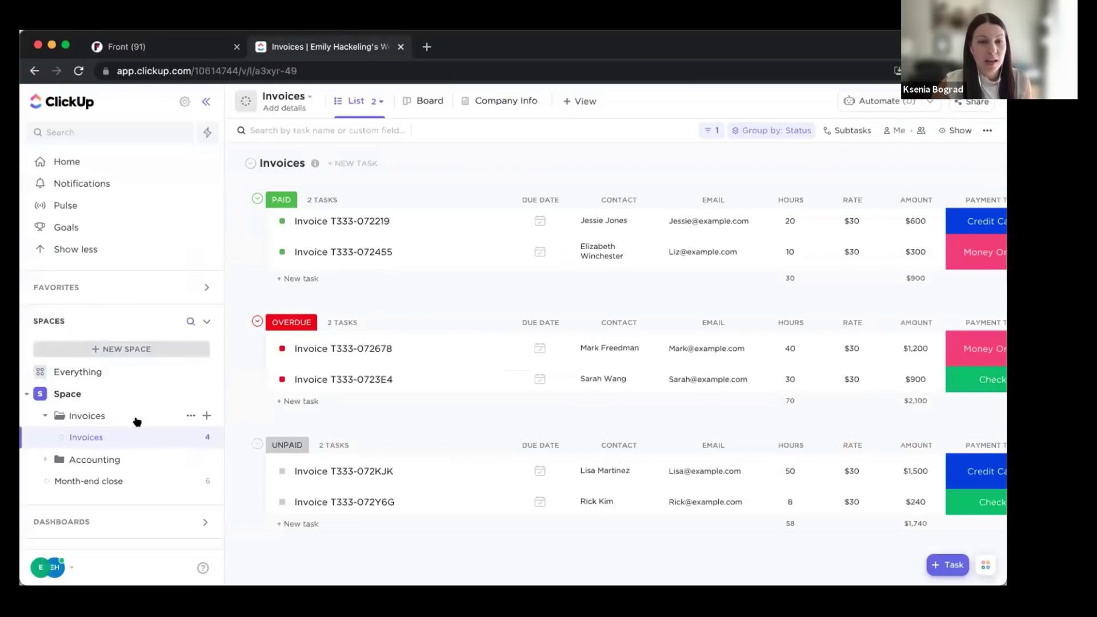
{"action": "left_click", "coordinate": [42, 460]}
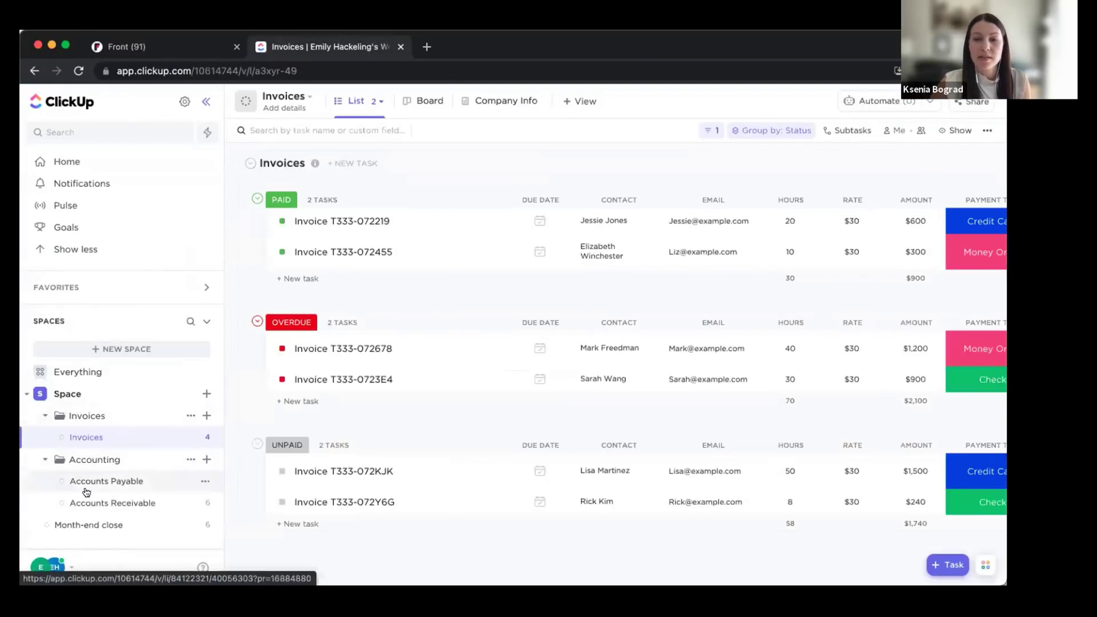
{"action": "left_click", "coordinate": [86, 498]}
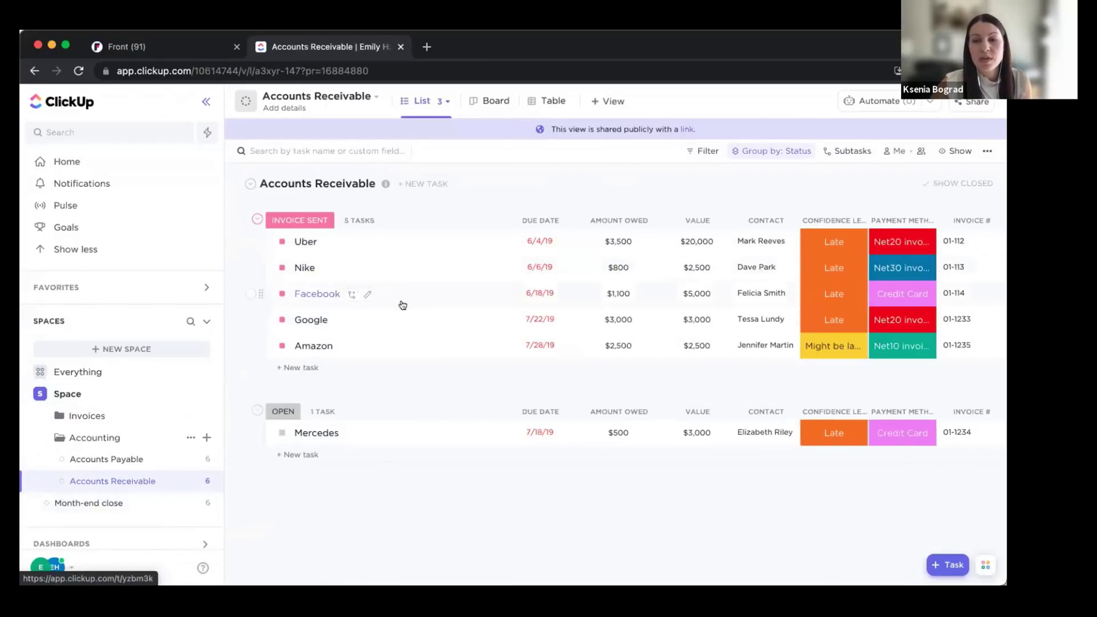
{"action": "scroll", "coordinate": [669, 292], "scroll_direction": "right", "scroll_amount": 5}
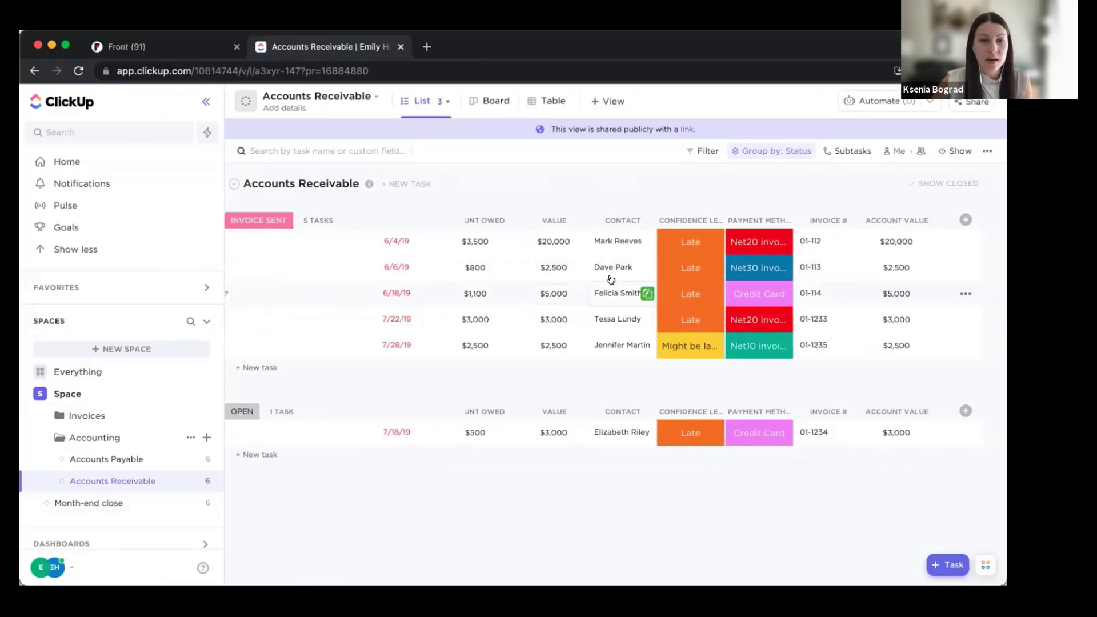
{"action": "scroll", "coordinate": [622, 350], "scroll_direction": "left", "scroll_amount": 5}
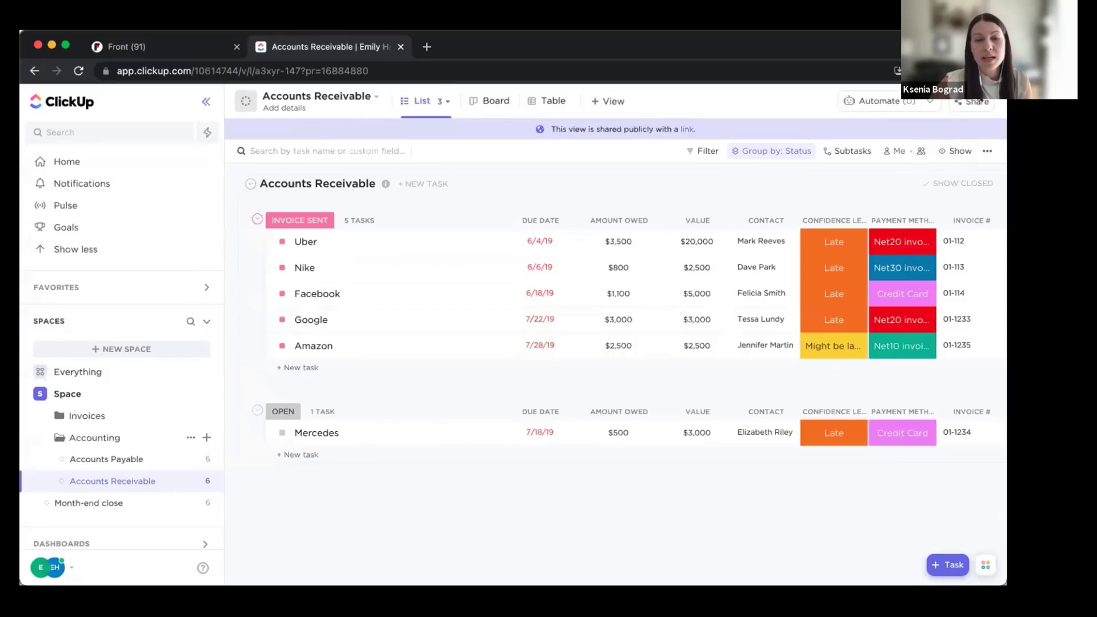
Copy the public sharing link of the Accounts Receivable list view and return to the list.
{"action": "left_click", "coordinate": [980, 100]}
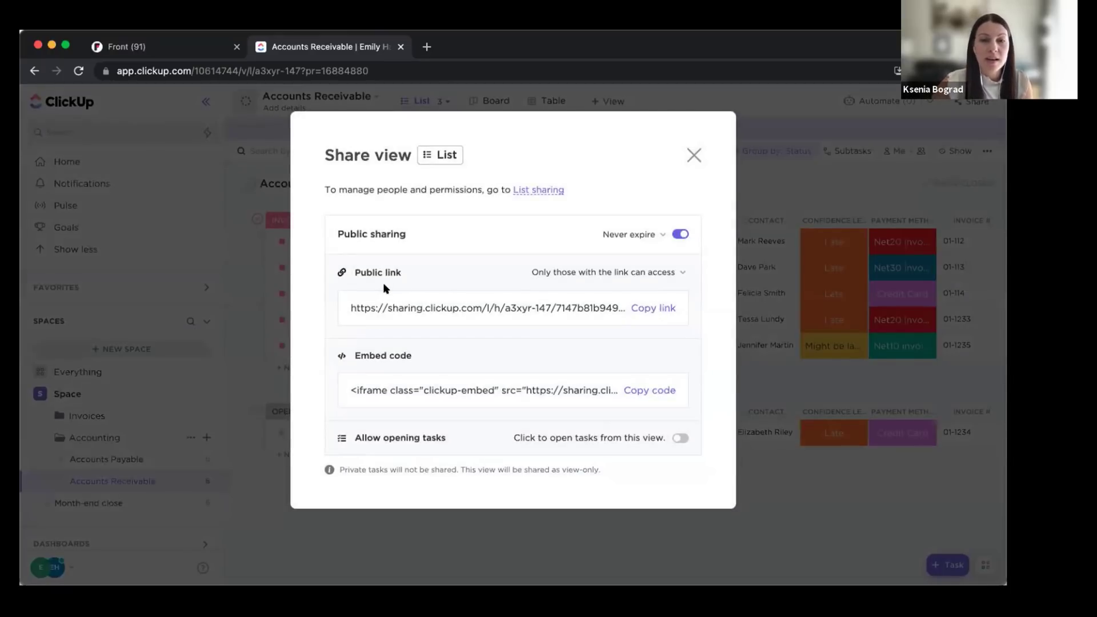
{"action": "left_click", "coordinate": [635, 307]}
{"action": "left_click", "coordinate": [692, 156]}
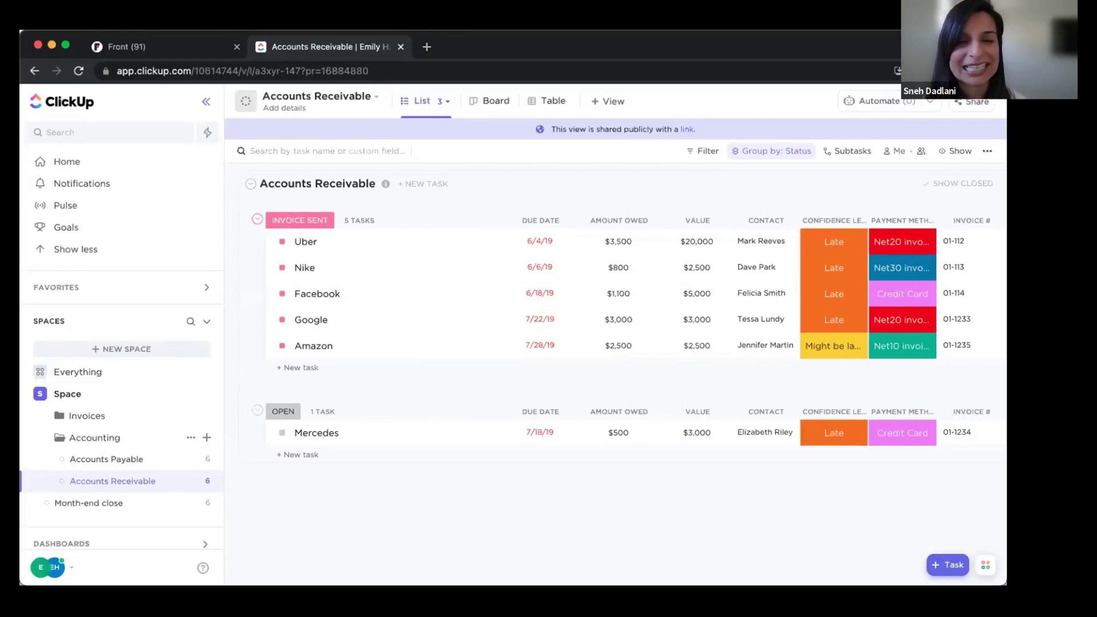
Open the Month-end close list in ClickUp and view its "Obtain list of unbilled revenue items" task.
{"action": "left_click", "coordinate": [173, 46]}
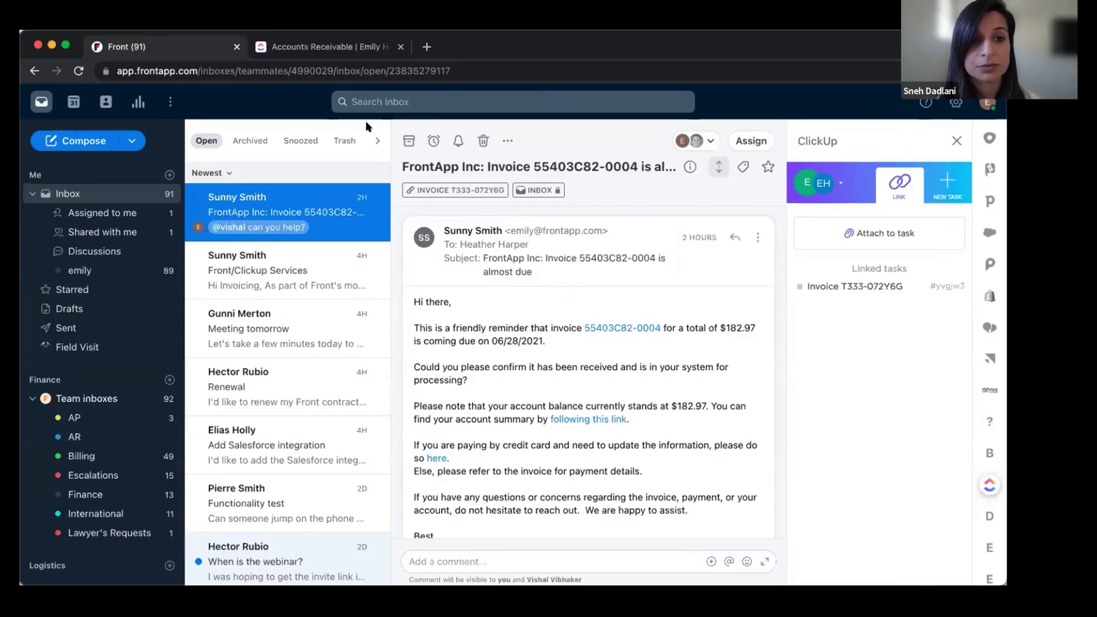
{"action": "left_click", "coordinate": [307, 49]}
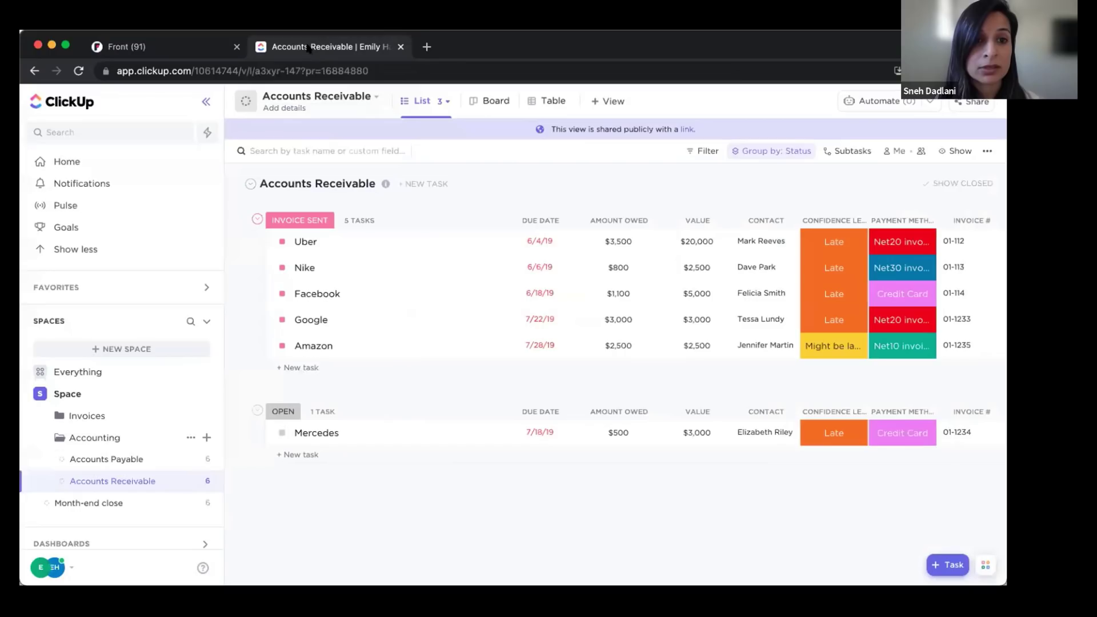
{"action": "left_click", "coordinate": [107, 502]}
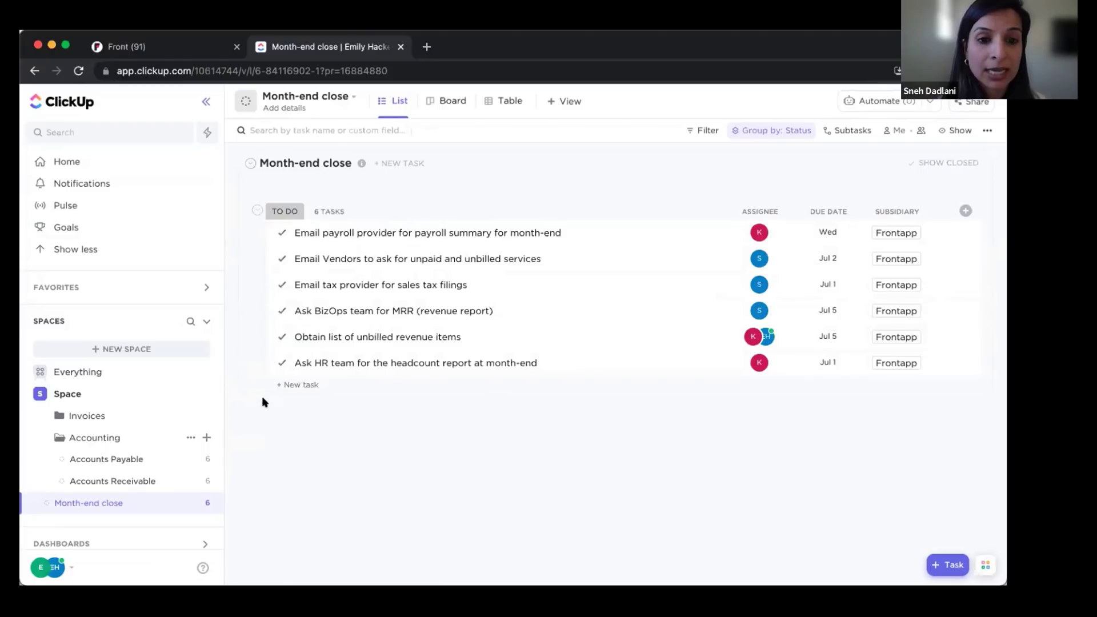
{"action": "left_click", "coordinate": [313, 337]}
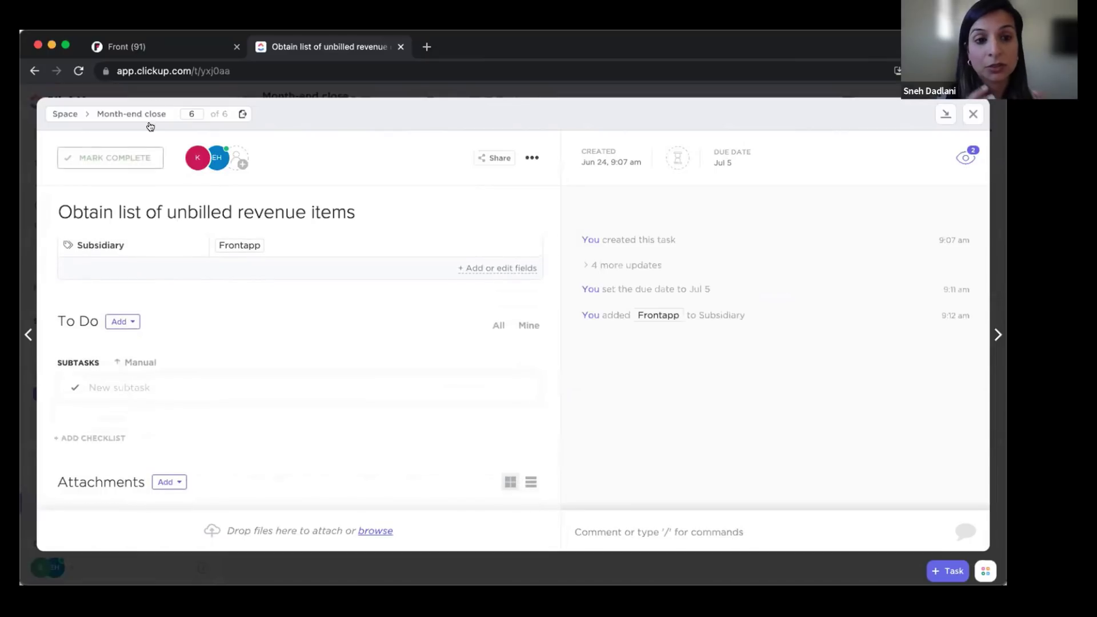
In Front, link the "Front/Clickup Services" email to the first and third listed invoice tasks, and return to ClickUp's Month-end close list.
{"action": "left_click", "coordinate": [165, 46]}
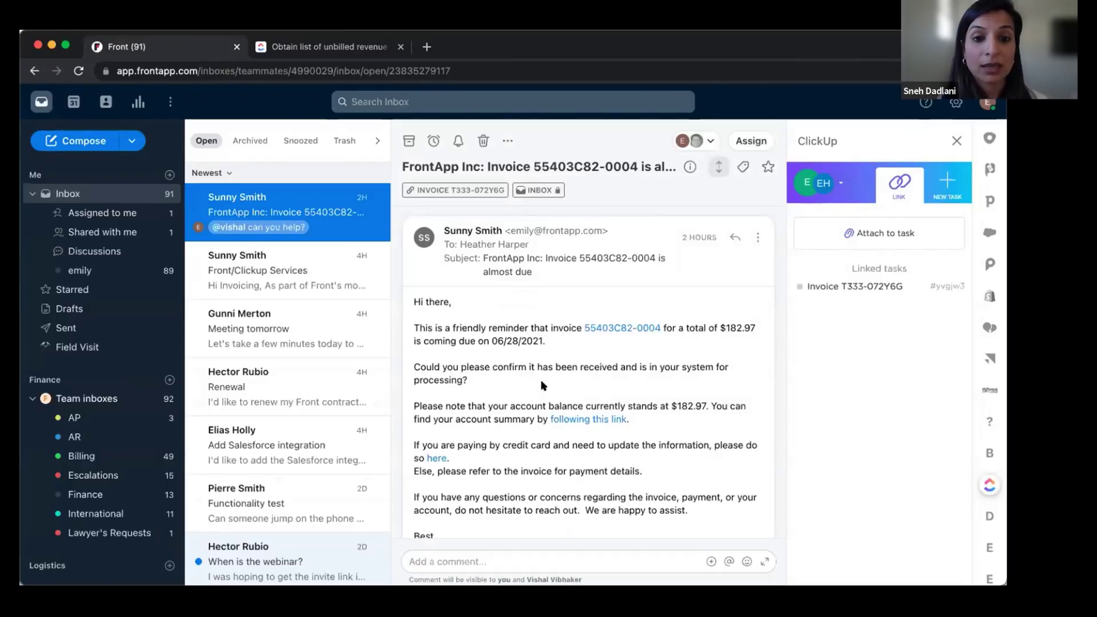
{"action": "left_click", "coordinate": [287, 270]}
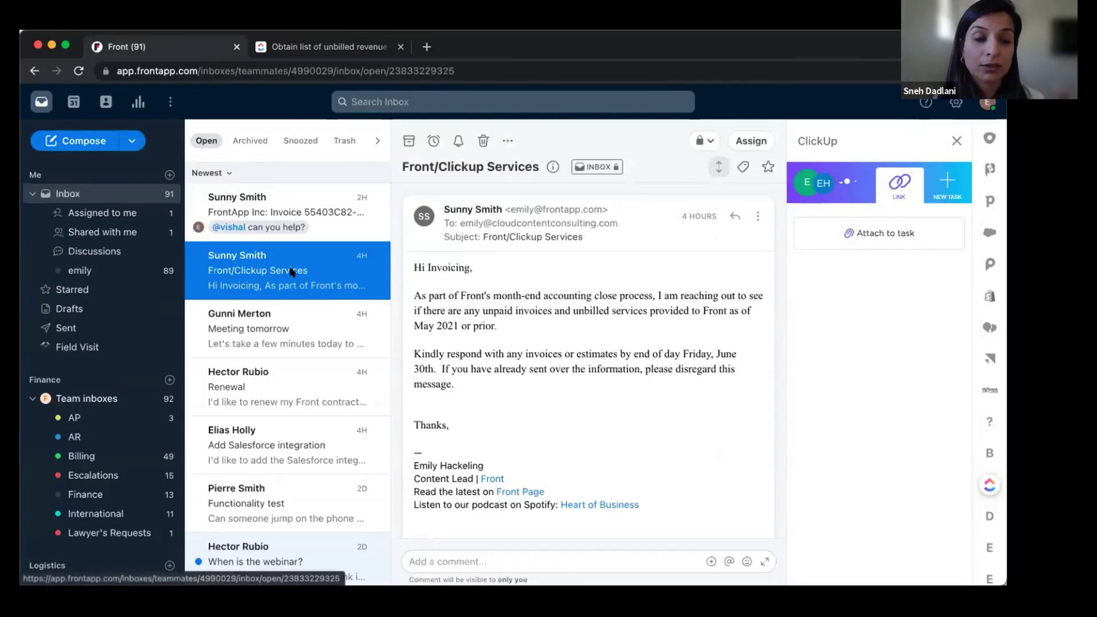
{"action": "left_click", "coordinate": [886, 241]}
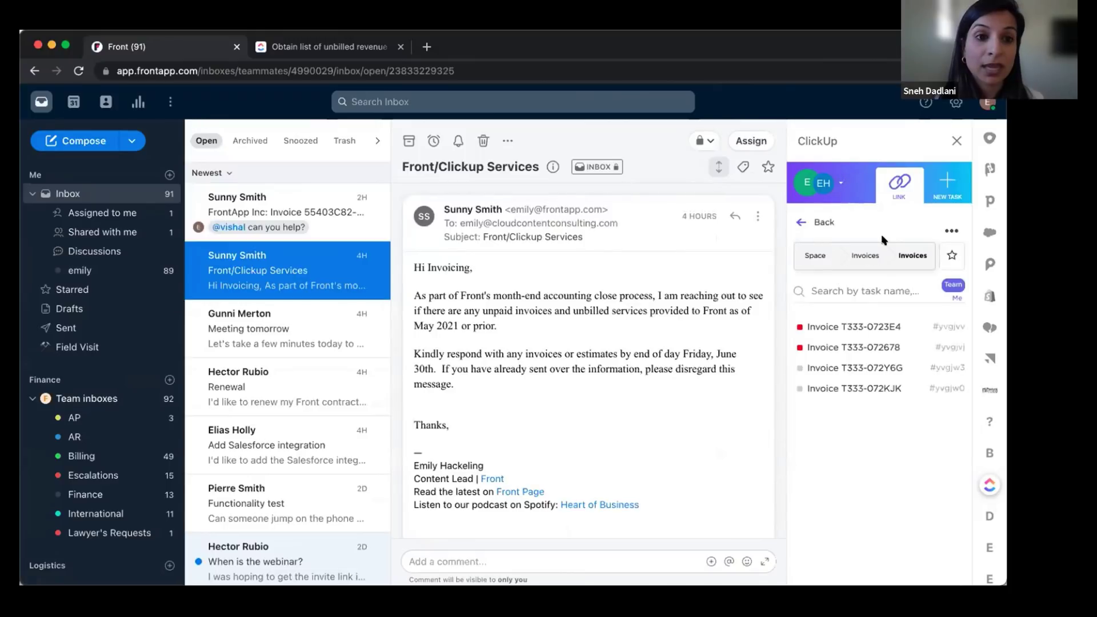
{"action": "left_click", "coordinate": [874, 324]}
{"action": "left_click", "coordinate": [879, 472]}
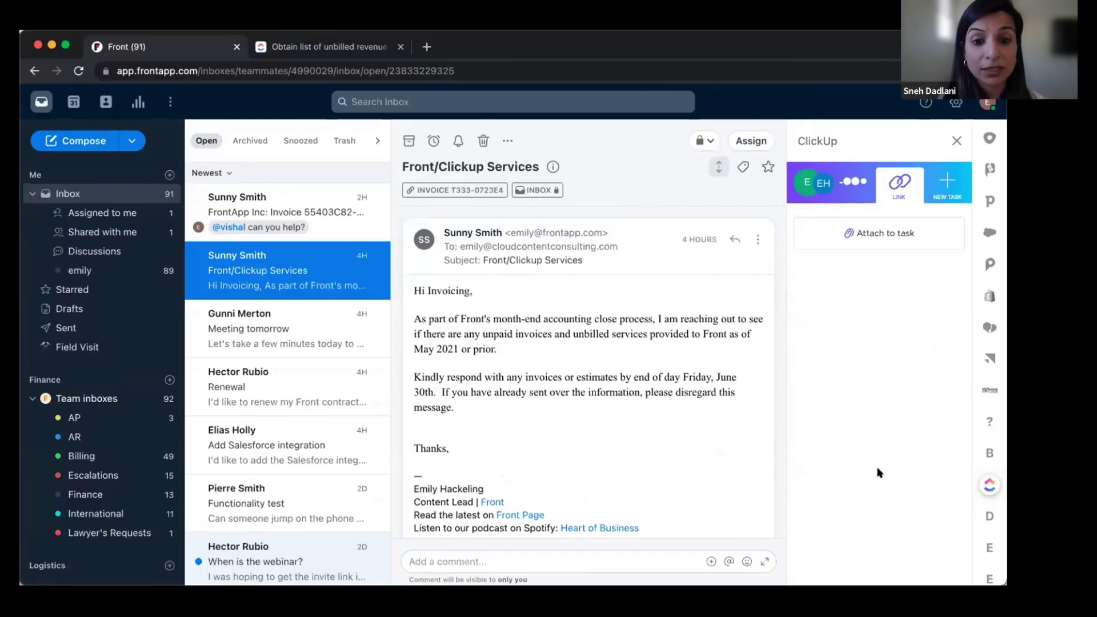
{"action": "mouse_move", "coordinate": [872, 309]}
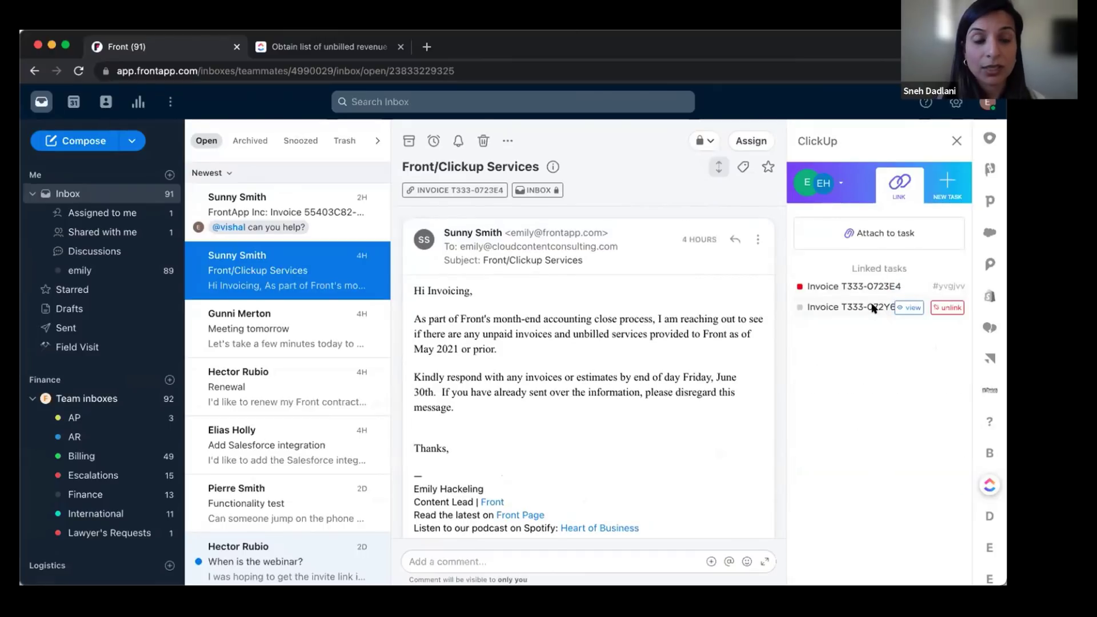
{"action": "left_click", "coordinate": [291, 45]}
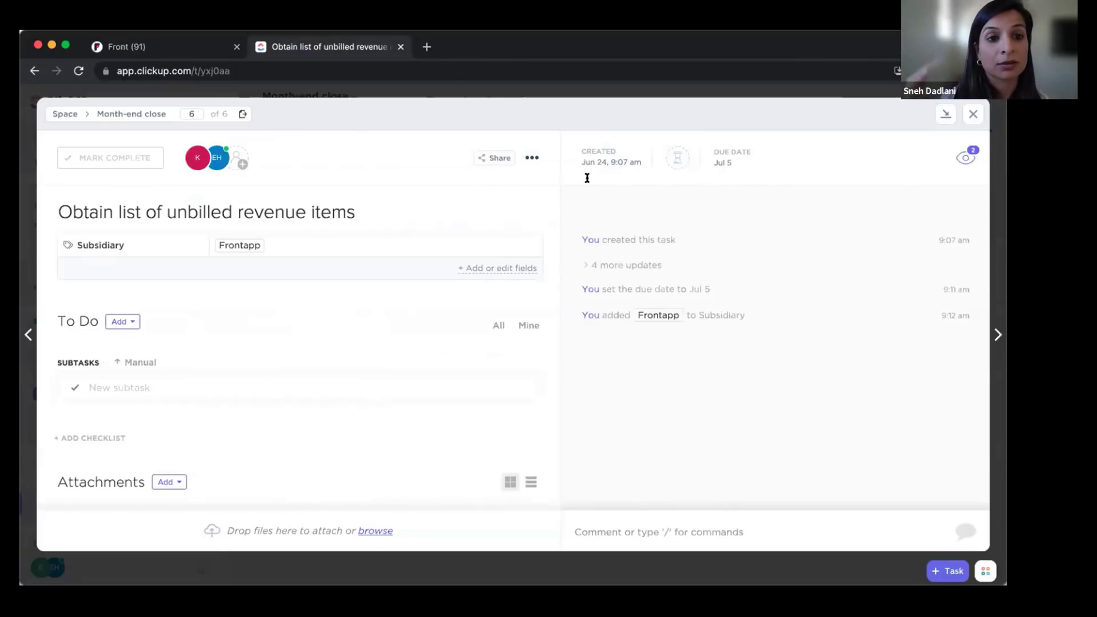
{"action": "left_click", "coordinate": [962, 121]}
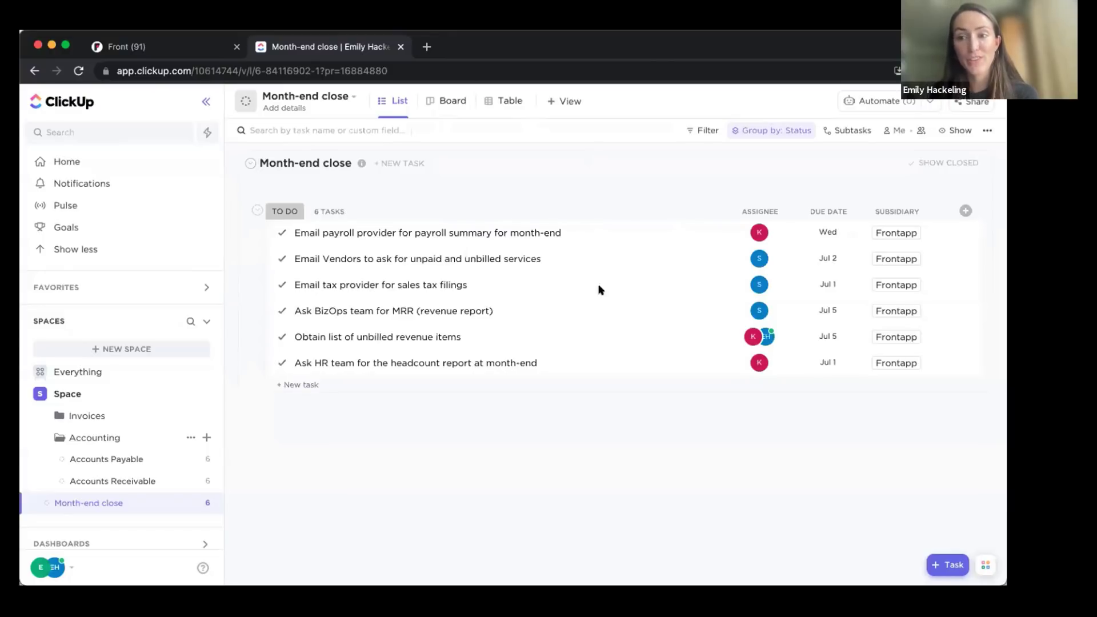
Switch to Front and expand the Logistics and Sales sections to examine their team inboxes.
{"action": "left_click", "coordinate": [144, 50]}
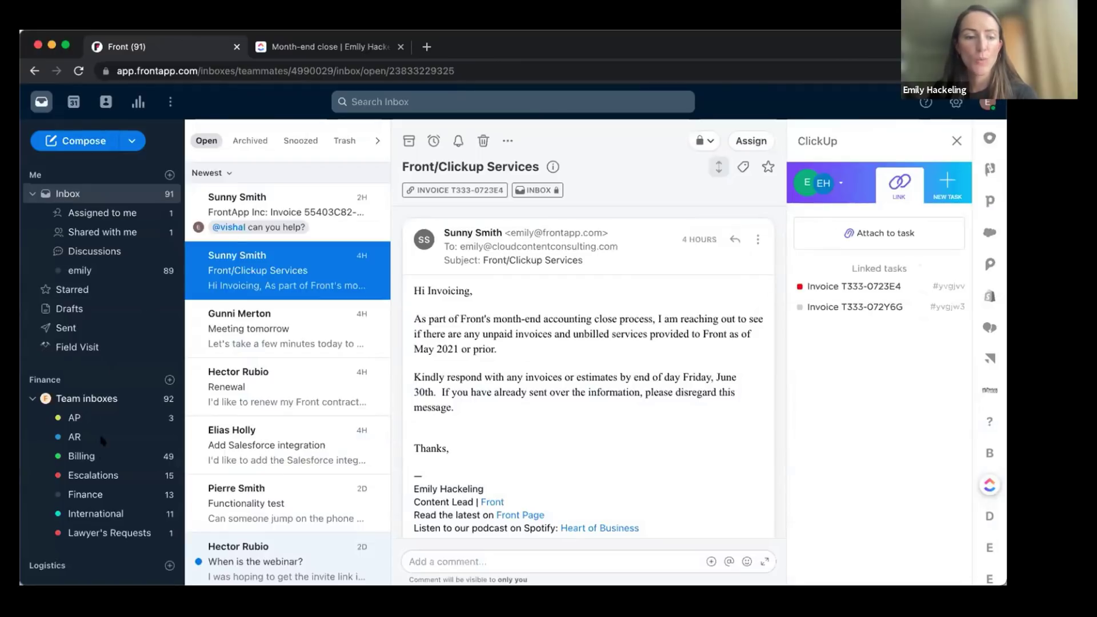
{"action": "scroll", "coordinate": [60, 467], "scroll_direction": "down", "scroll_amount": 3}
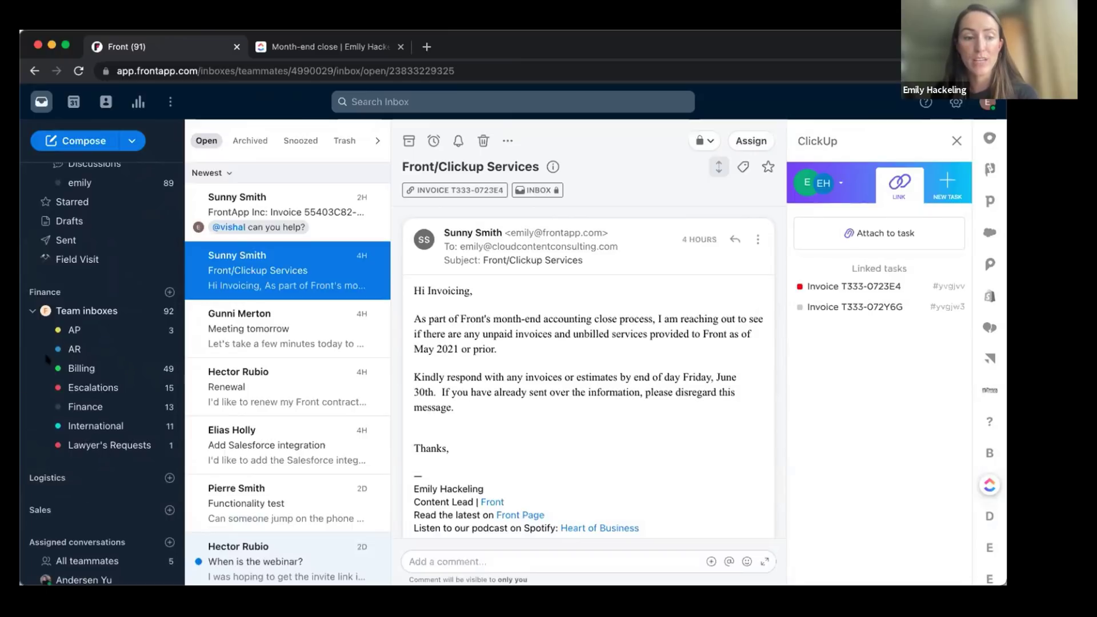
{"action": "left_click", "coordinate": [70, 478]}
{"action": "scroll", "coordinate": [73, 486], "scroll_direction": "down", "scroll_amount": 3}
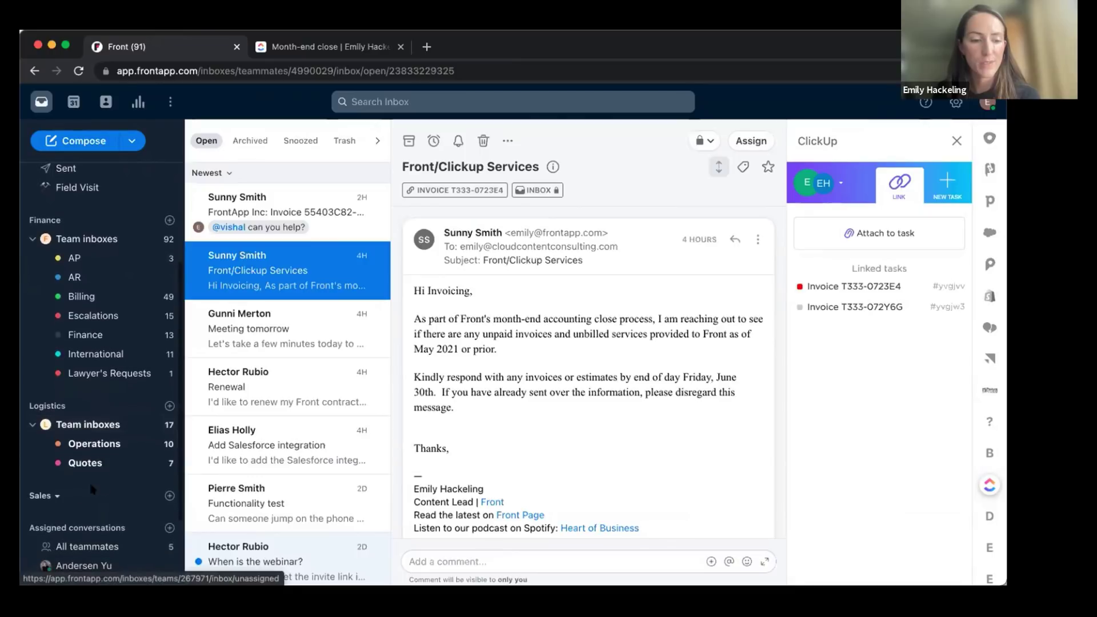
{"action": "left_click", "coordinate": [78, 497]}
{"action": "scroll", "coordinate": [78, 496], "scroll_direction": "down", "scroll_amount": 5}
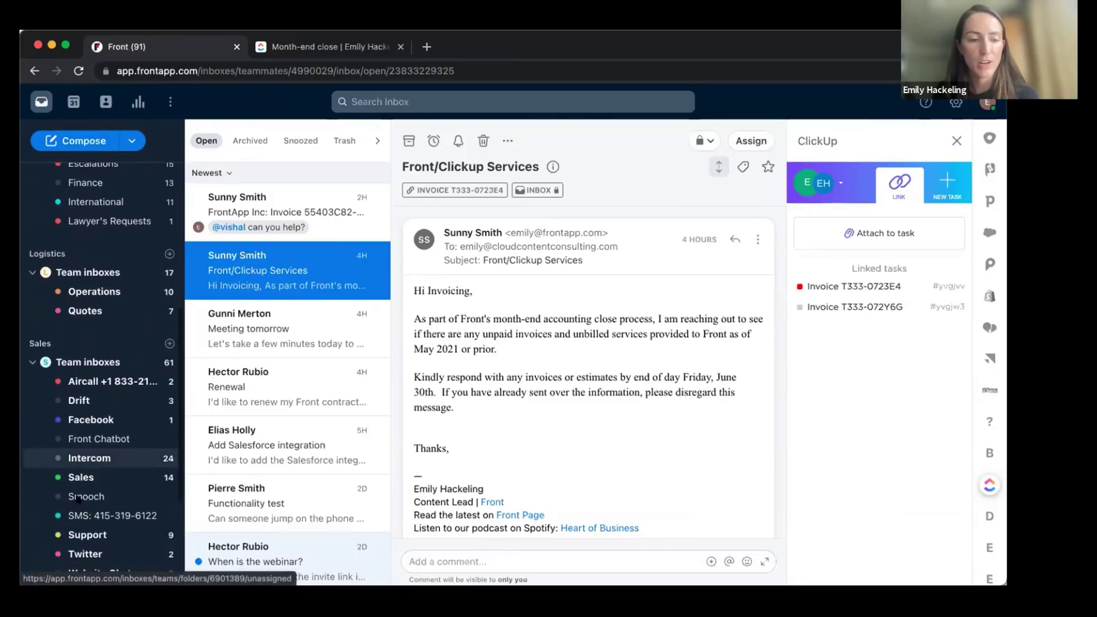
{"action": "scroll", "coordinate": [78, 501], "scroll_direction": "down", "scroll_amount": 2}
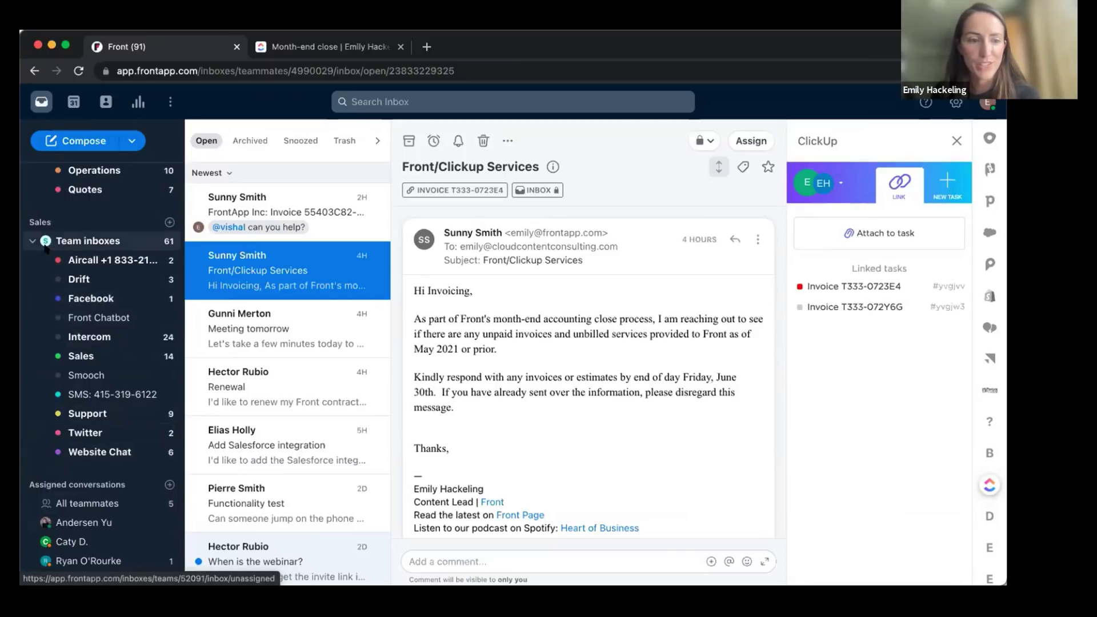
View the unassigned conversations in the Sales team's Drift and Facebook inboxes.
{"action": "left_click", "coordinate": [80, 280]}
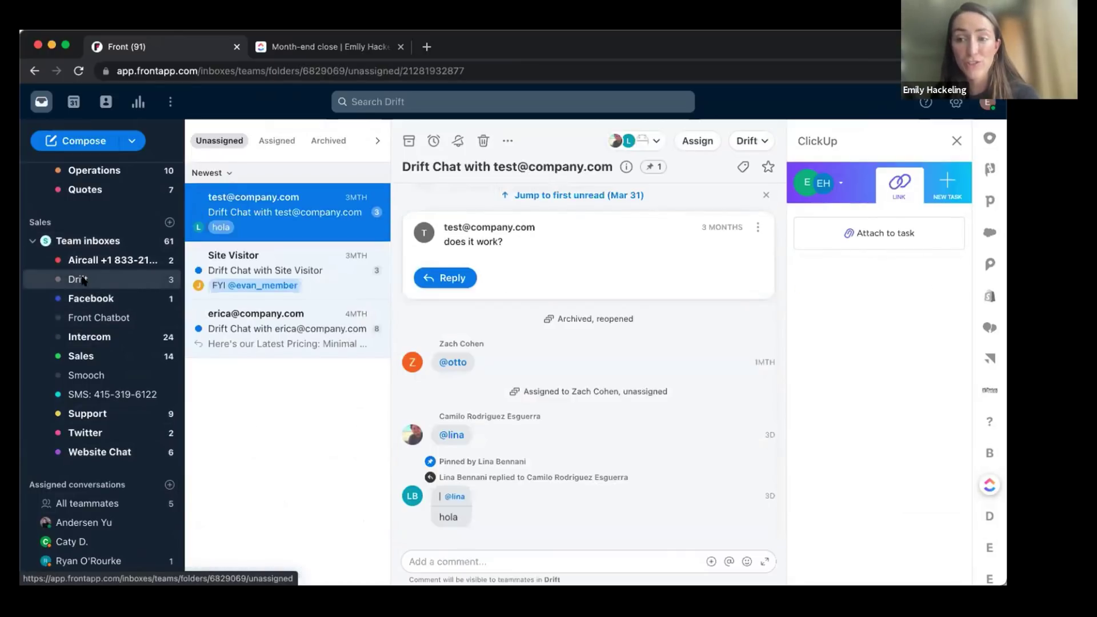
{"action": "left_click", "coordinate": [89, 297]}
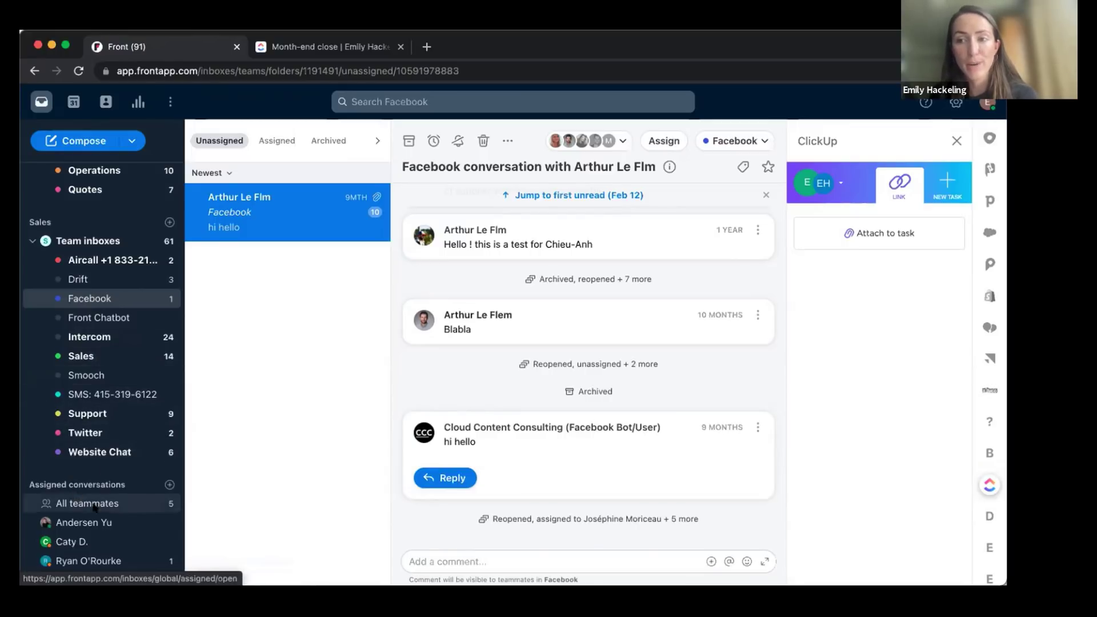
{"action": "scroll", "coordinate": [68, 394], "scroll_direction": "up", "scroll_amount": 5}
{"action": "scroll", "coordinate": [69, 392], "scroll_direction": "up", "scroll_amount": 6}
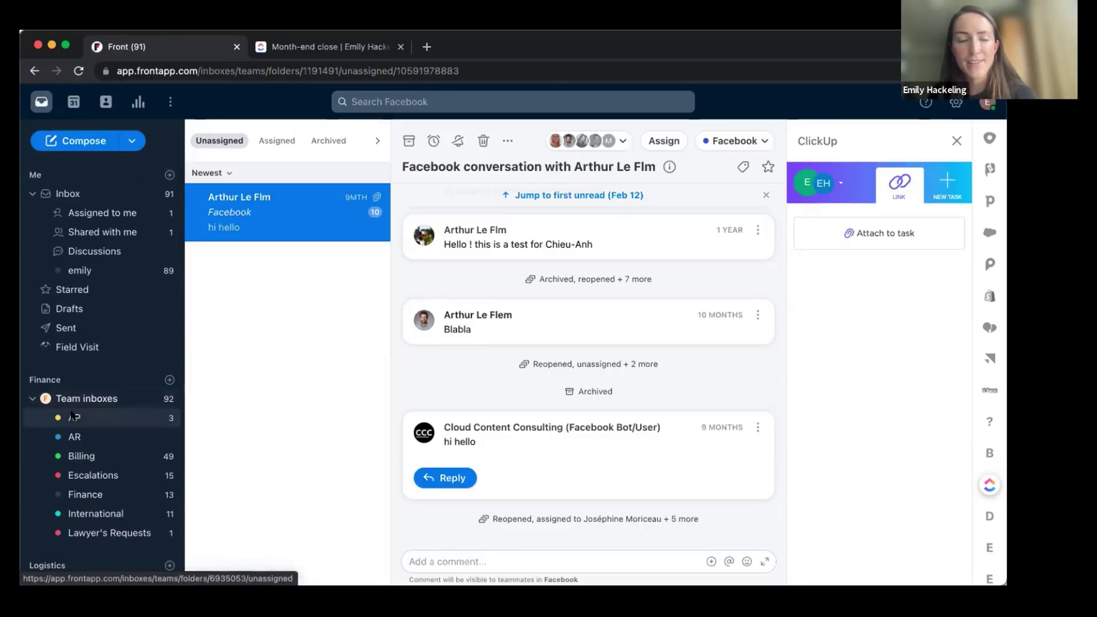
Examine the Finance team's analytics overview and return to the Facebook inbox conversation.
{"action": "left_click", "coordinate": [137, 103]}
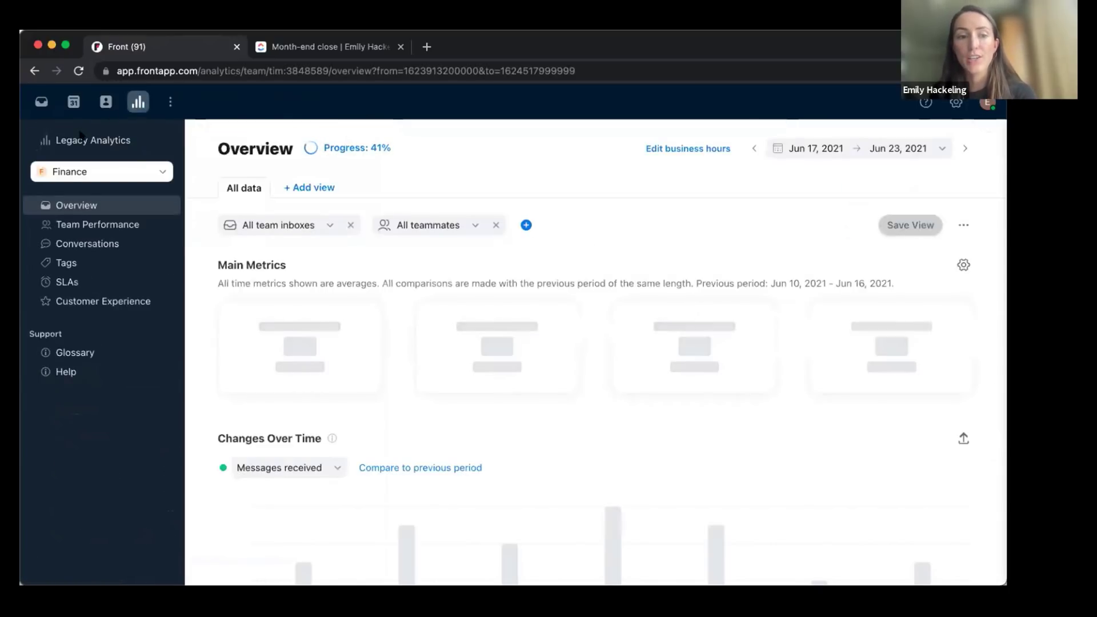
{"action": "mouse_move", "coordinate": [216, 321]}
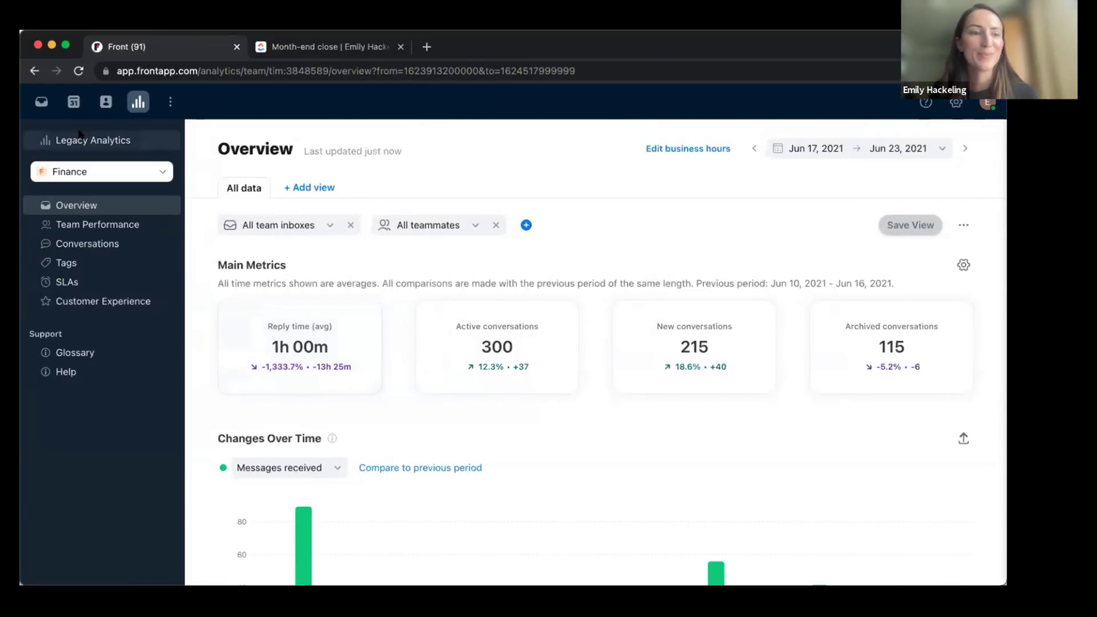
{"action": "left_click", "coordinate": [46, 103]}
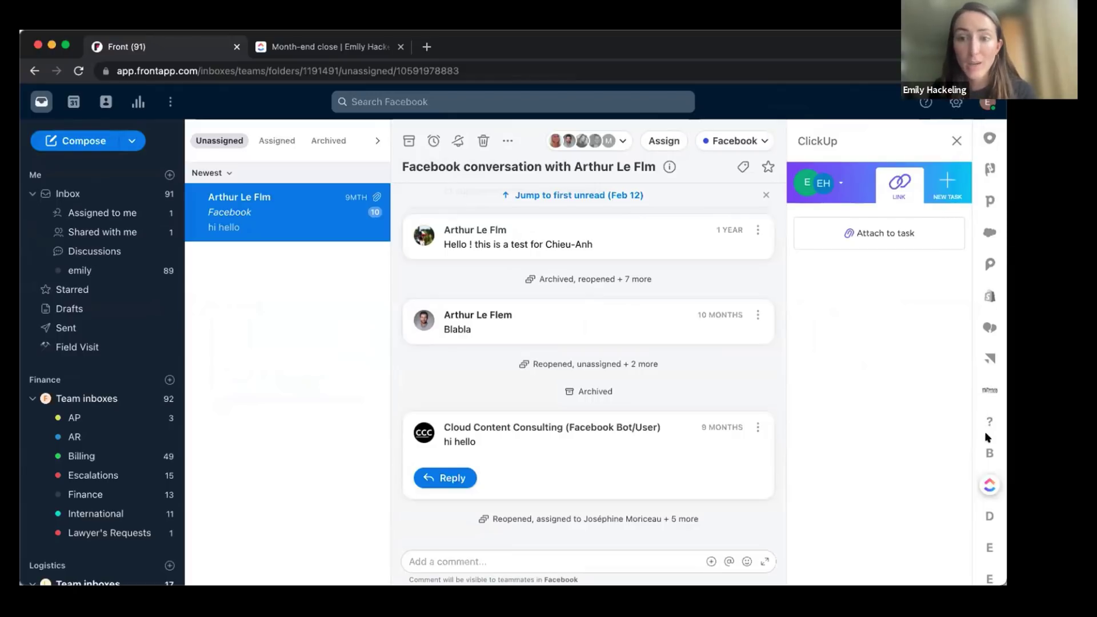
Look through the integrations available beside the Facebook conversation, including Salesforce, Shopify and HubSpot.
{"action": "left_click", "coordinate": [987, 228]}
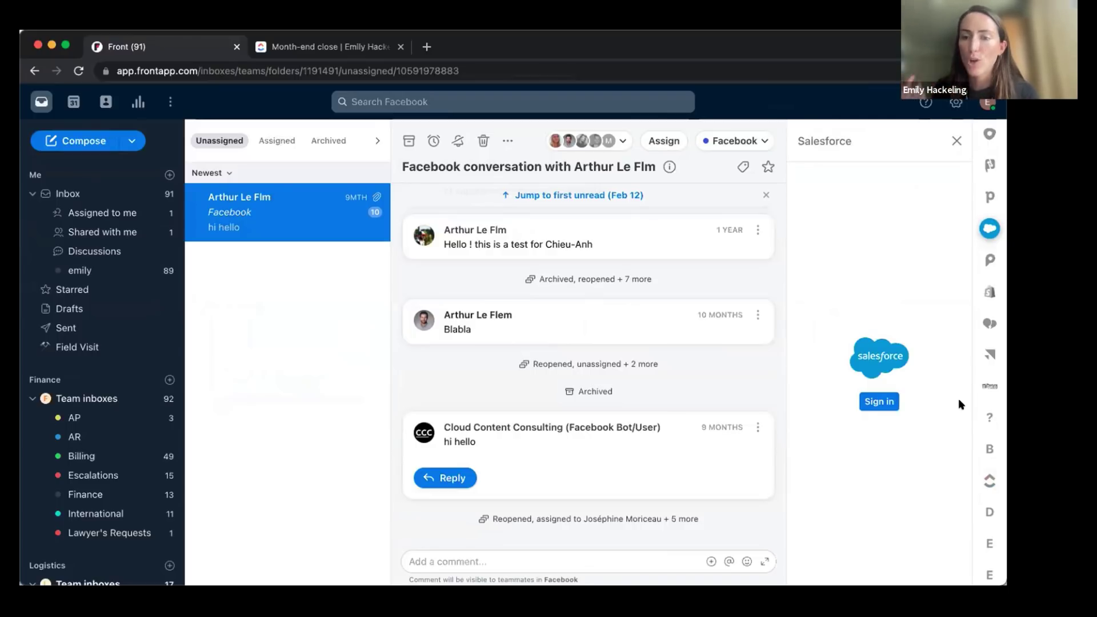
{"action": "left_click", "coordinate": [989, 294]}
{"action": "scroll", "coordinate": [990, 297], "scroll_direction": "up", "scroll_amount": 3}
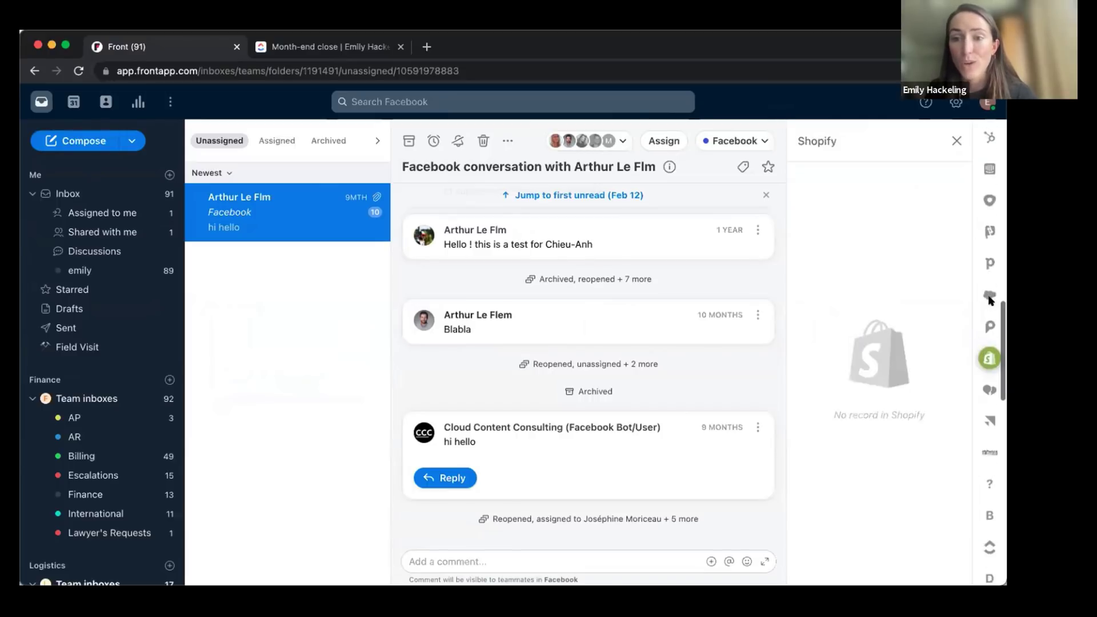
{"action": "scroll", "coordinate": [986, 240], "scroll_direction": "up", "scroll_amount": 2}
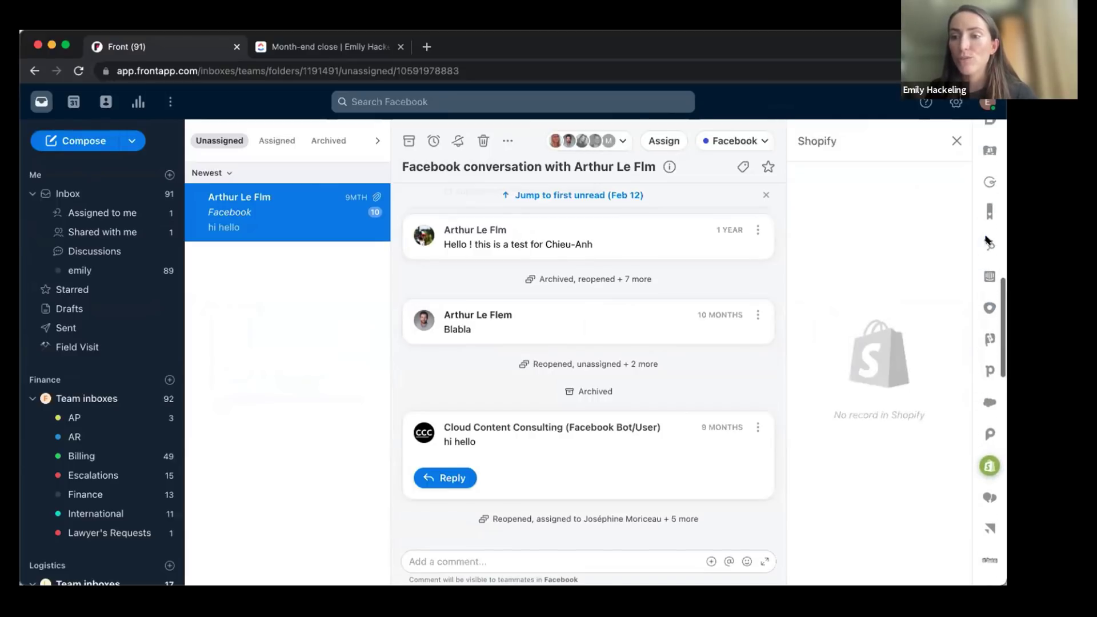
{"action": "left_click", "coordinate": [981, 243]}
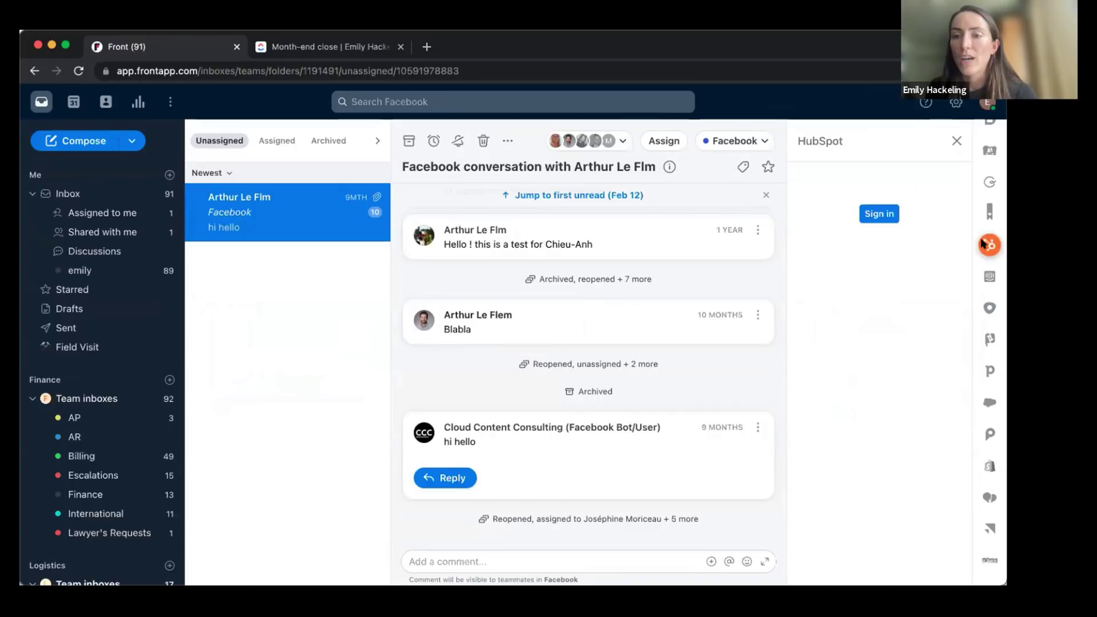
{"action": "left_click", "coordinate": [988, 277]}
{"action": "scroll", "coordinate": [986, 268], "scroll_direction": "up", "scroll_amount": 1}
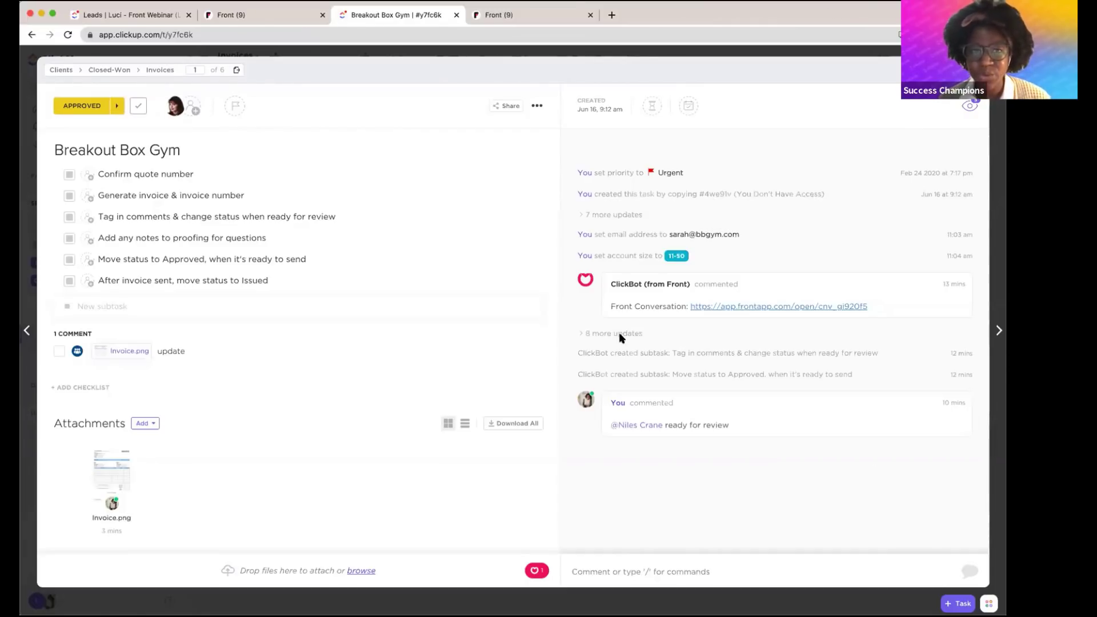
Close the Breakout Box Gym task in ClickUp and expand the Dashboards section.
{"action": "key", "text": "Escape"}
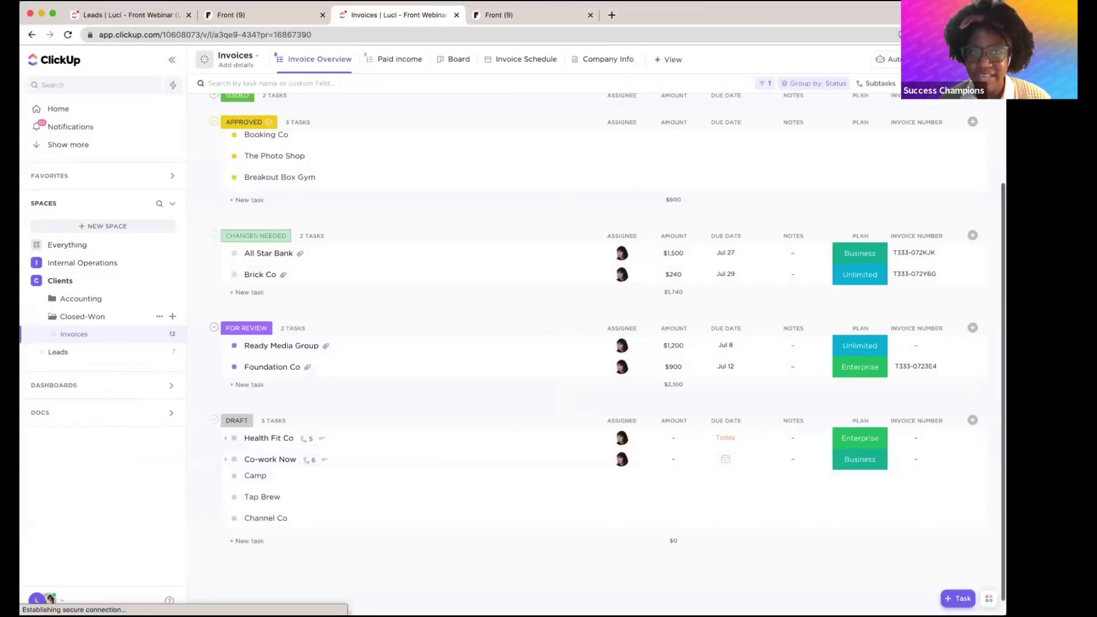
{"action": "left_click", "coordinate": [174, 385]}
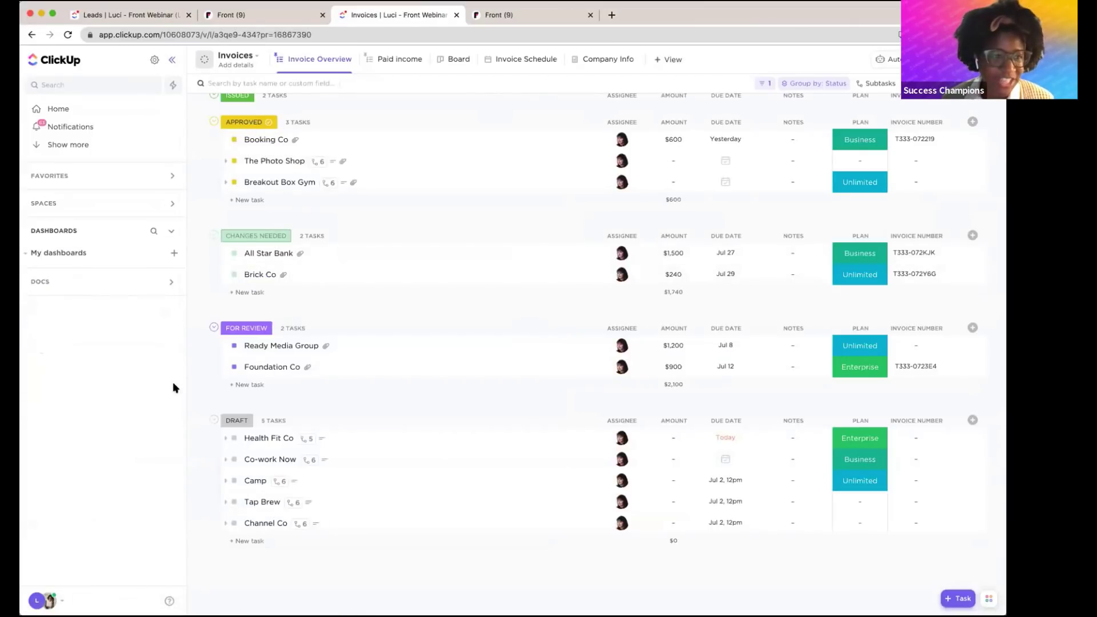
{"action": "left_click", "coordinate": [52, 233]}
{"action": "left_click", "coordinate": [171, 234]}
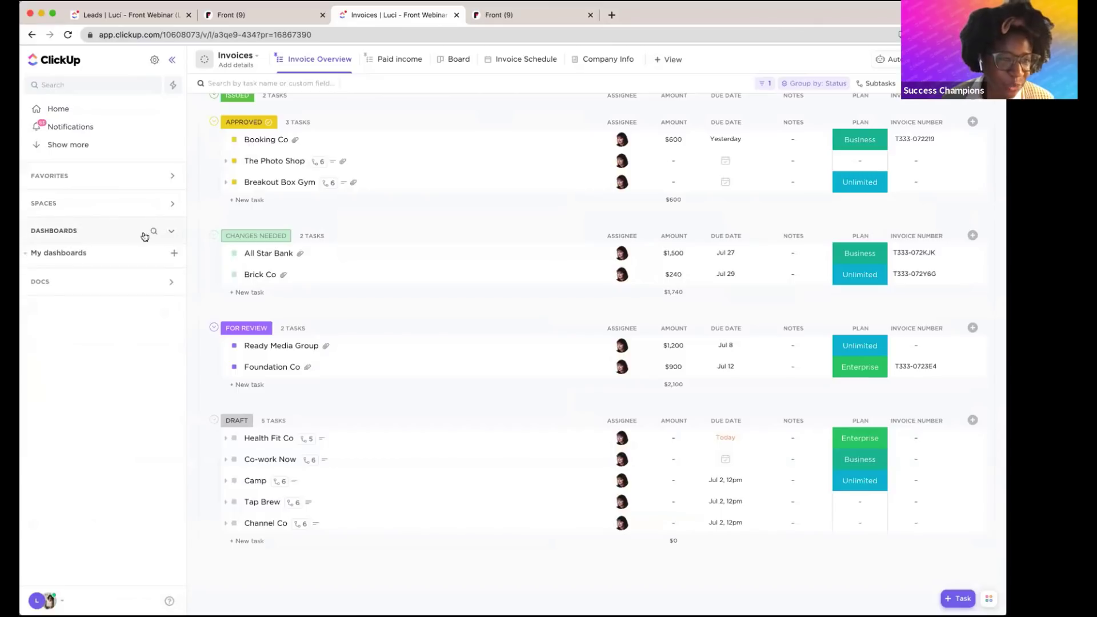
Create a new dashboard under My dashboards, keeping the default name.
{"action": "left_click", "coordinate": [175, 255]}
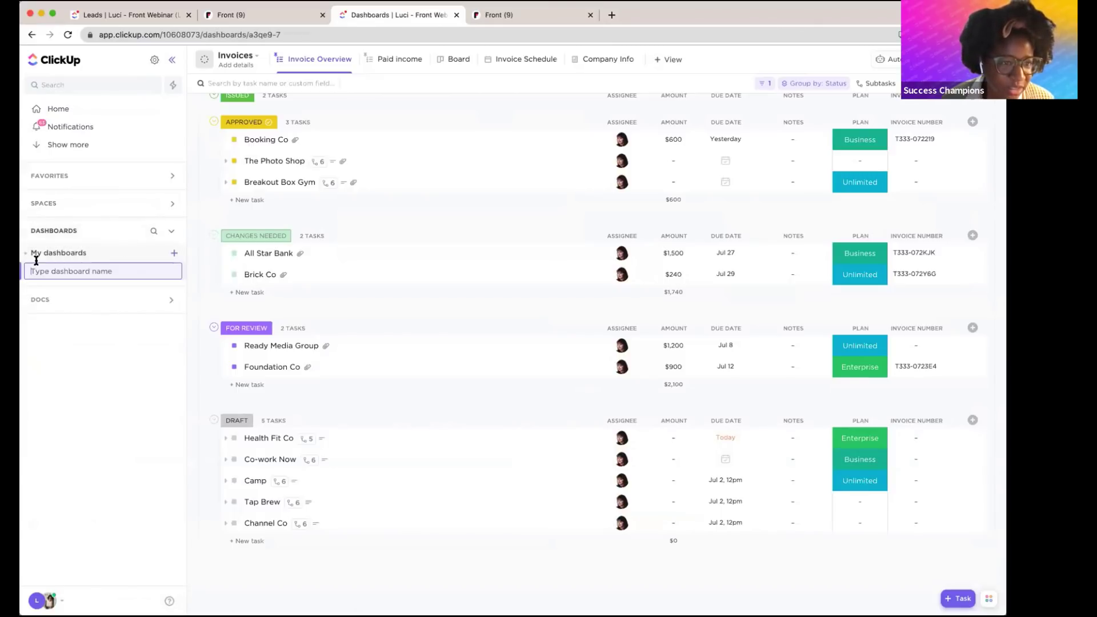
{"action": "left_click", "coordinate": [236, 307]}
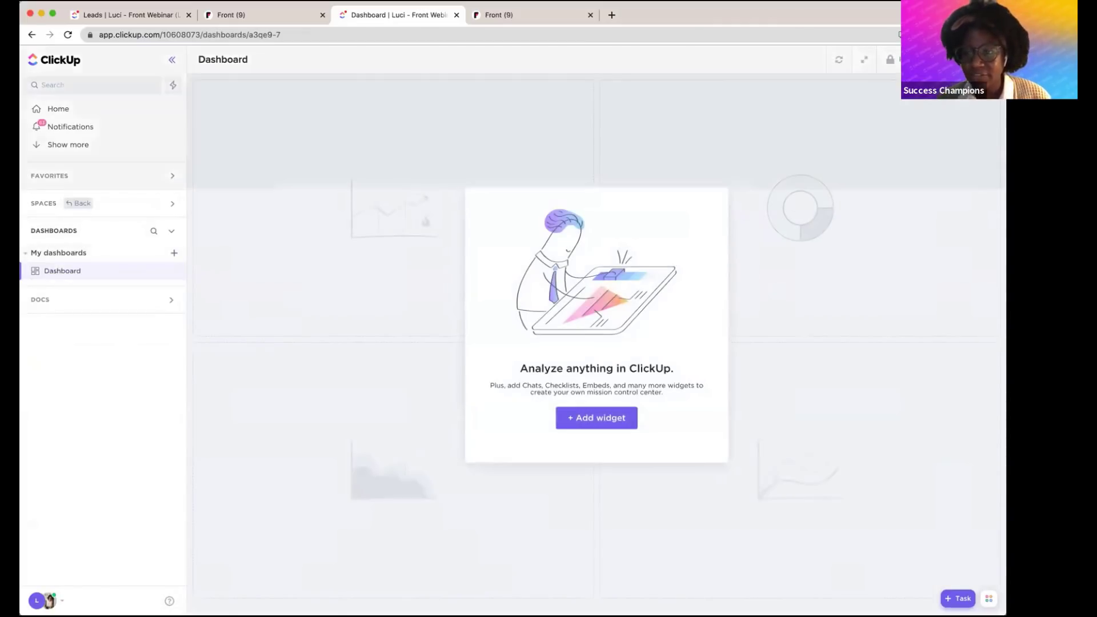
Examine the settings of the custom Bar Chart widget and leave without adding it.
{"action": "left_click", "coordinate": [596, 417]}
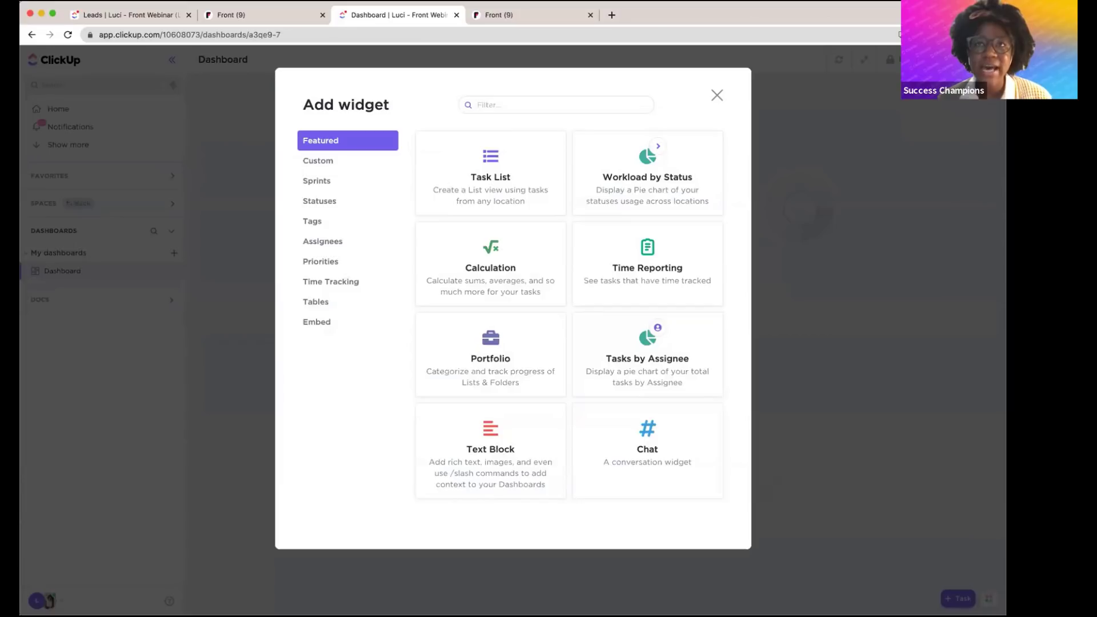
{"action": "left_click", "coordinate": [331, 164]}
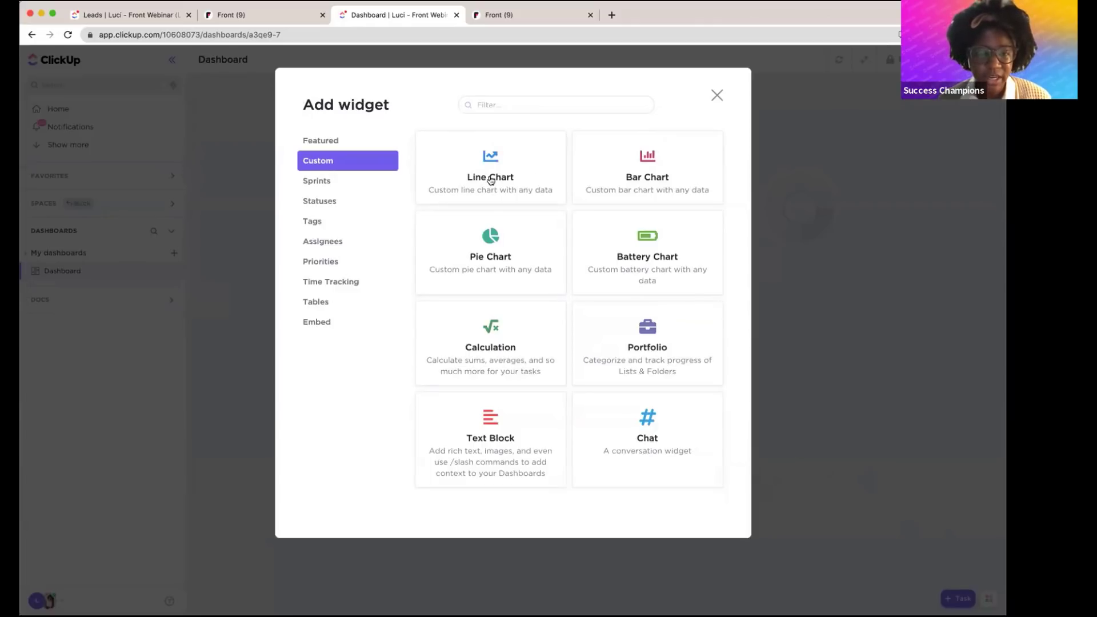
{"action": "left_click", "coordinate": [667, 172]}
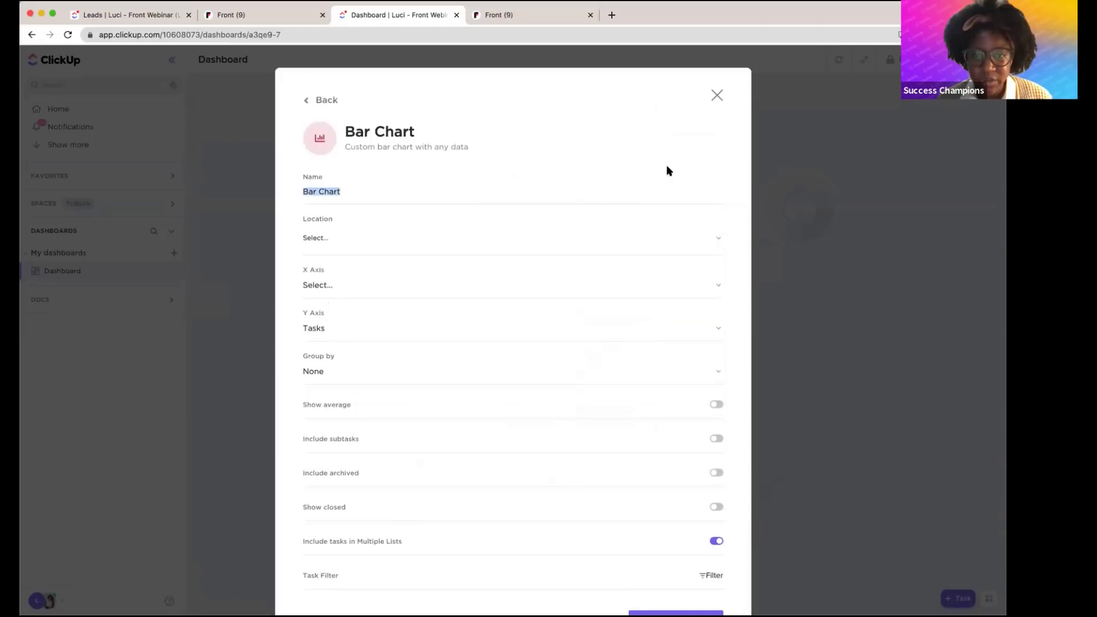
{"action": "scroll", "coordinate": [403, 226], "scroll_direction": "down", "scroll_amount": 3}
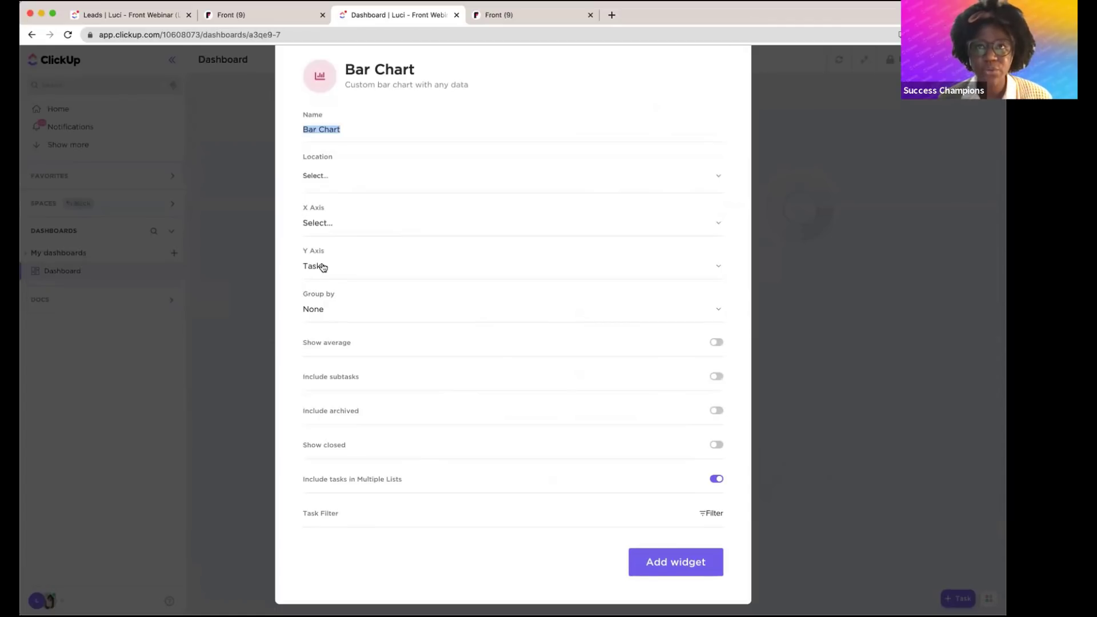
{"action": "left_click", "coordinate": [823, 245]}
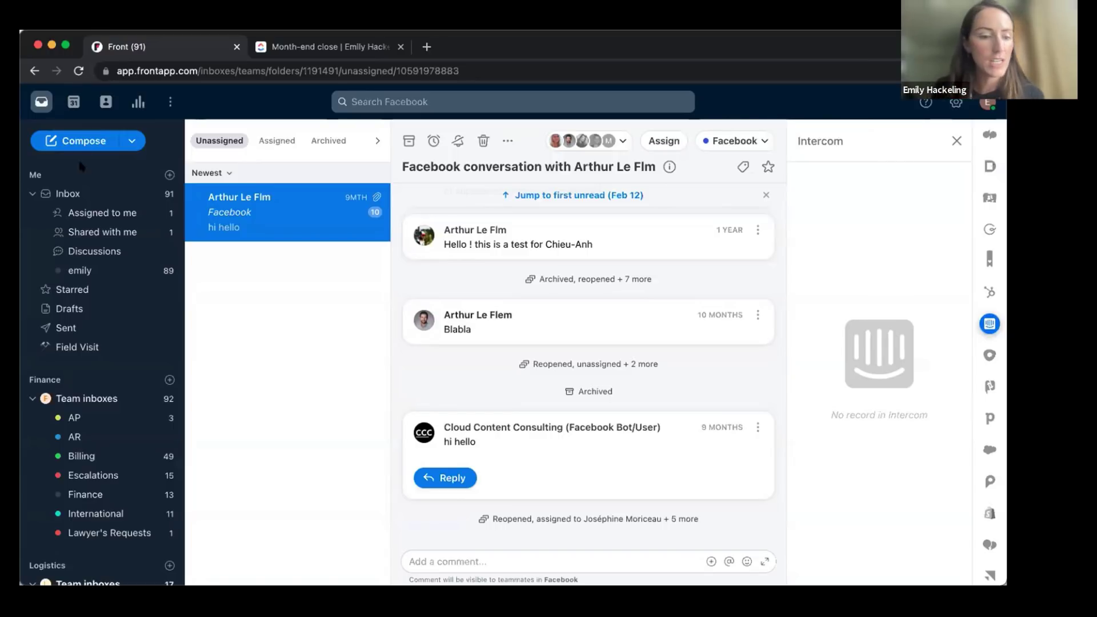
Switch to Front and look through the company admin settings, including the Teams list.
{"action": "left_click", "coordinate": [170, 103]}
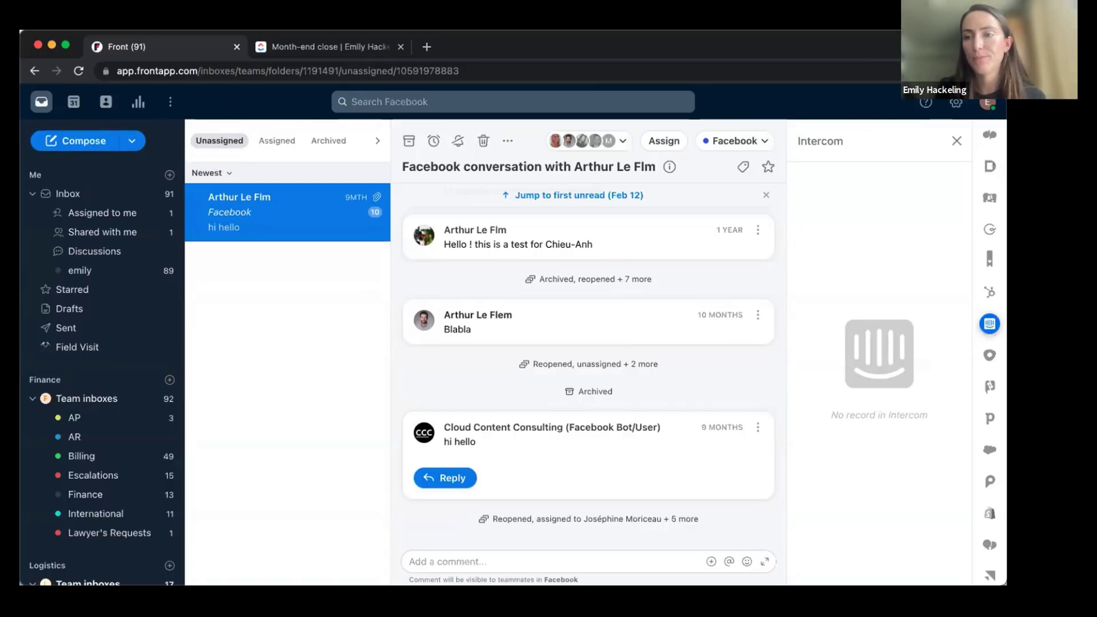
{"action": "left_click", "coordinate": [955, 103]}
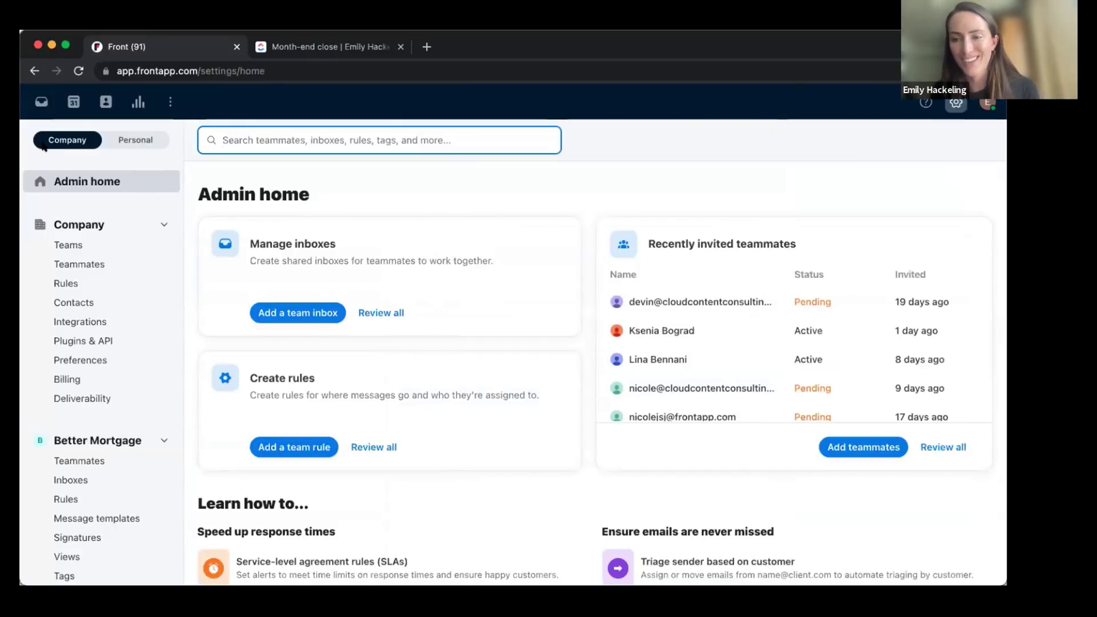
{"action": "scroll", "coordinate": [63, 400], "scroll_direction": "down", "scroll_amount": 1}
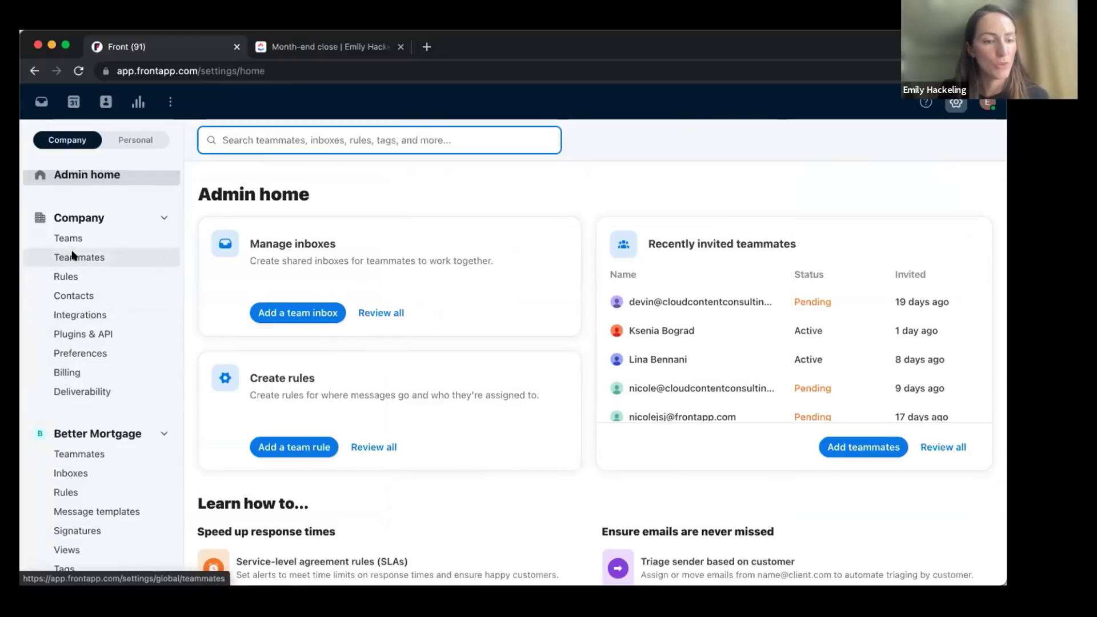
{"action": "scroll", "coordinate": [71, 253], "scroll_direction": "down", "scroll_amount": 1}
{"action": "scroll", "coordinate": [71, 229], "scroll_direction": "up", "scroll_amount": 2}
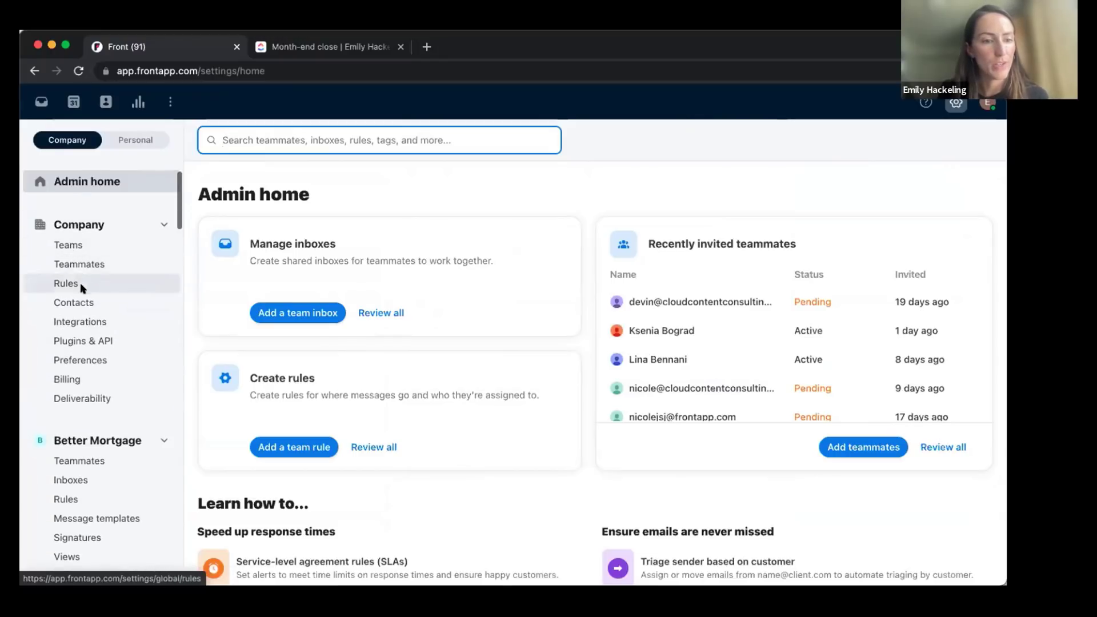
{"action": "left_click", "coordinate": [68, 246]}
{"action": "scroll", "coordinate": [365, 434], "scroll_direction": "down", "scroll_amount": 2}
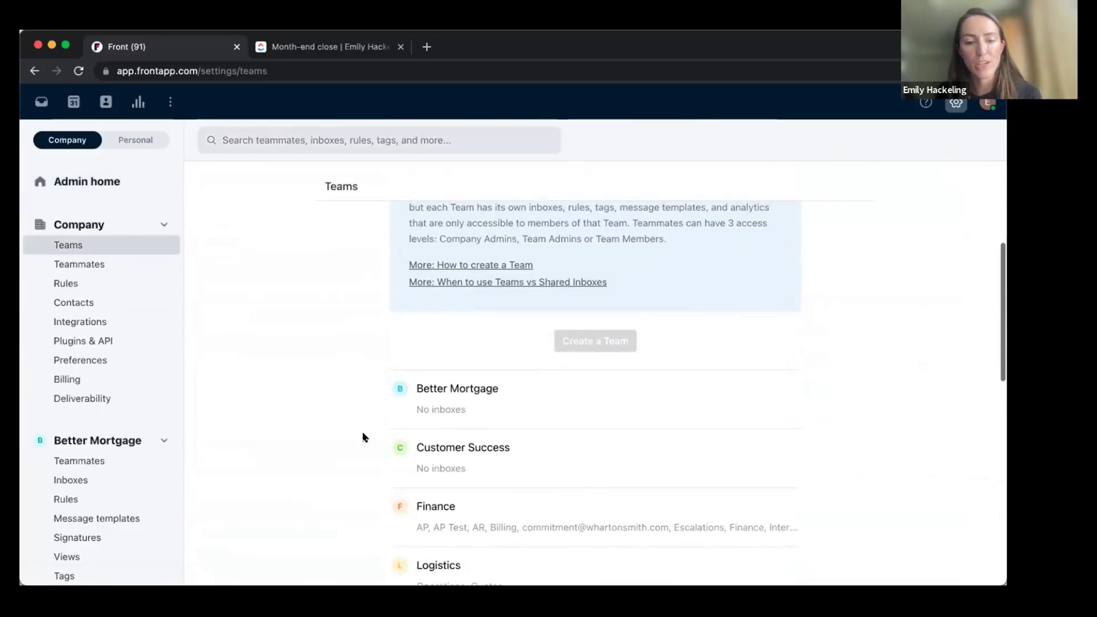
{"action": "scroll", "coordinate": [363, 437], "scroll_direction": "down", "scroll_amount": 2}
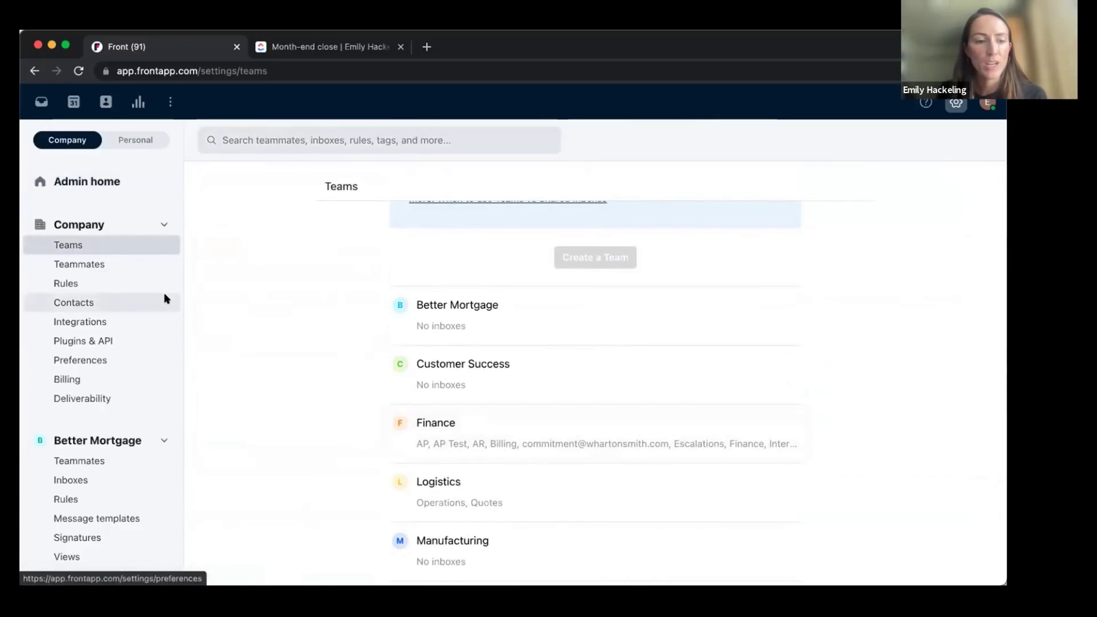
Try to add a team inbox named AR for the Better Mortgage team.
{"action": "left_click", "coordinate": [70, 483]}
{"action": "scroll", "coordinate": [375, 386], "scroll_direction": "down", "scroll_amount": 2}
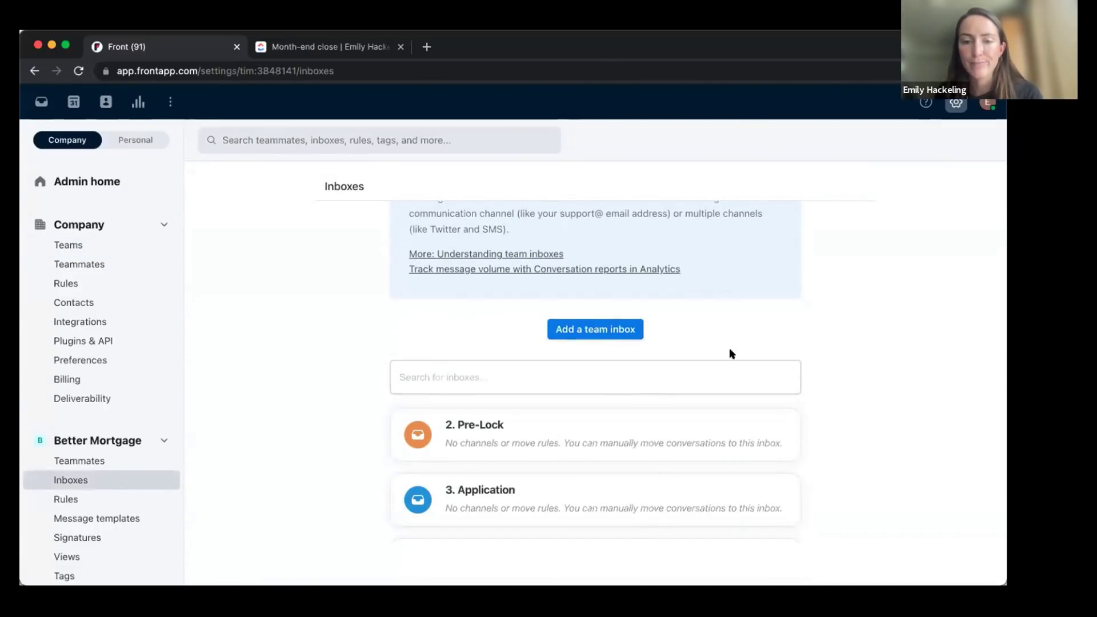
{"action": "left_click", "coordinate": [619, 330]}
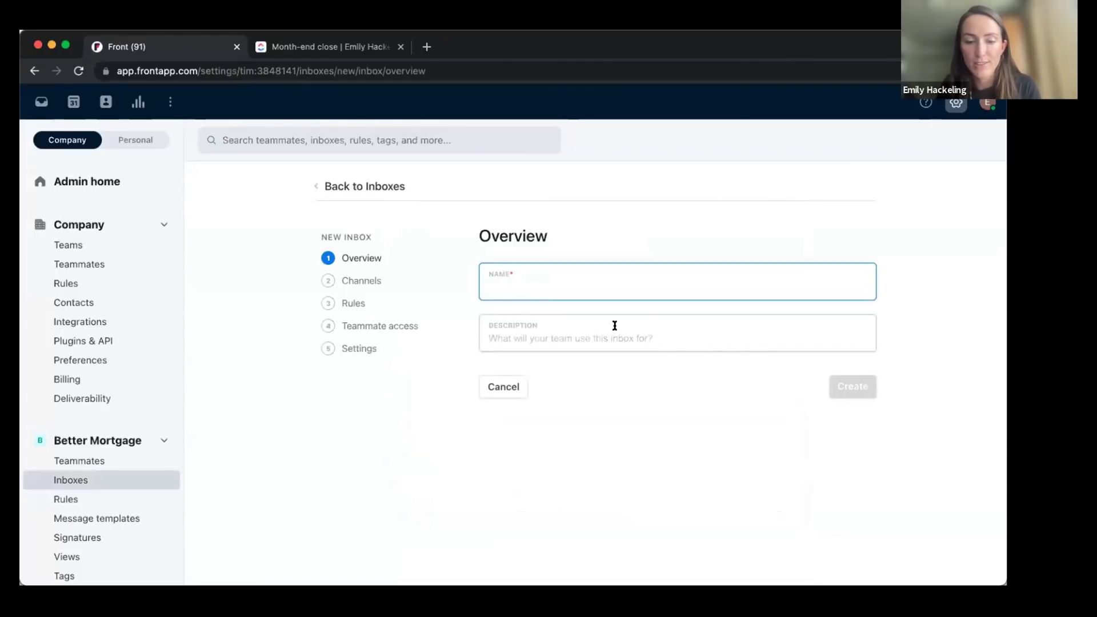
{"action": "type", "text": "AR"}
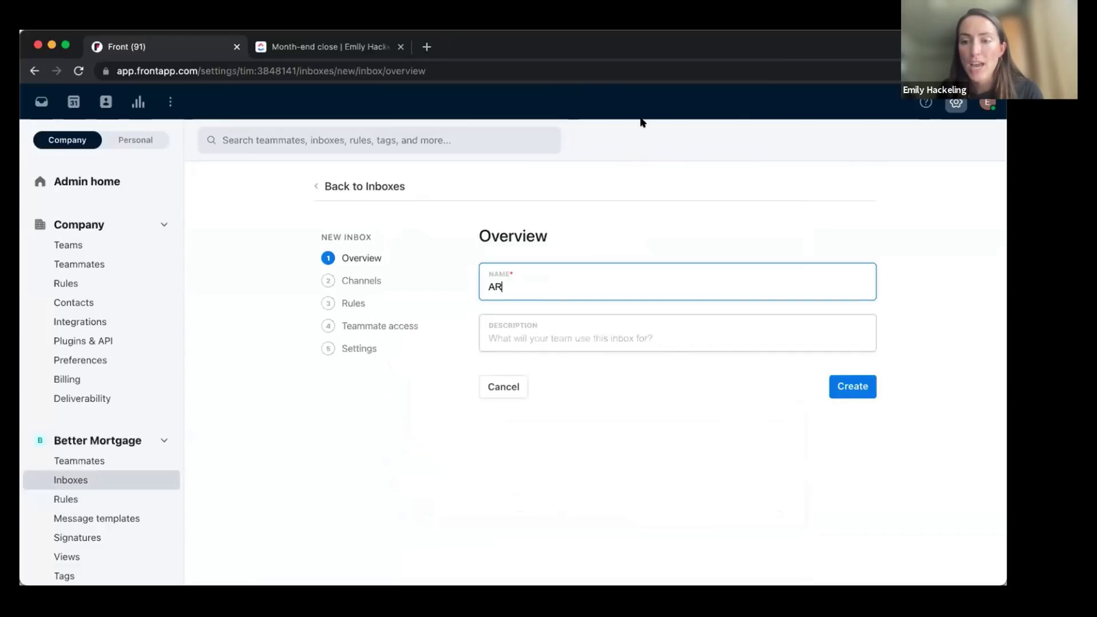
{"action": "left_click", "coordinate": [848, 389]}
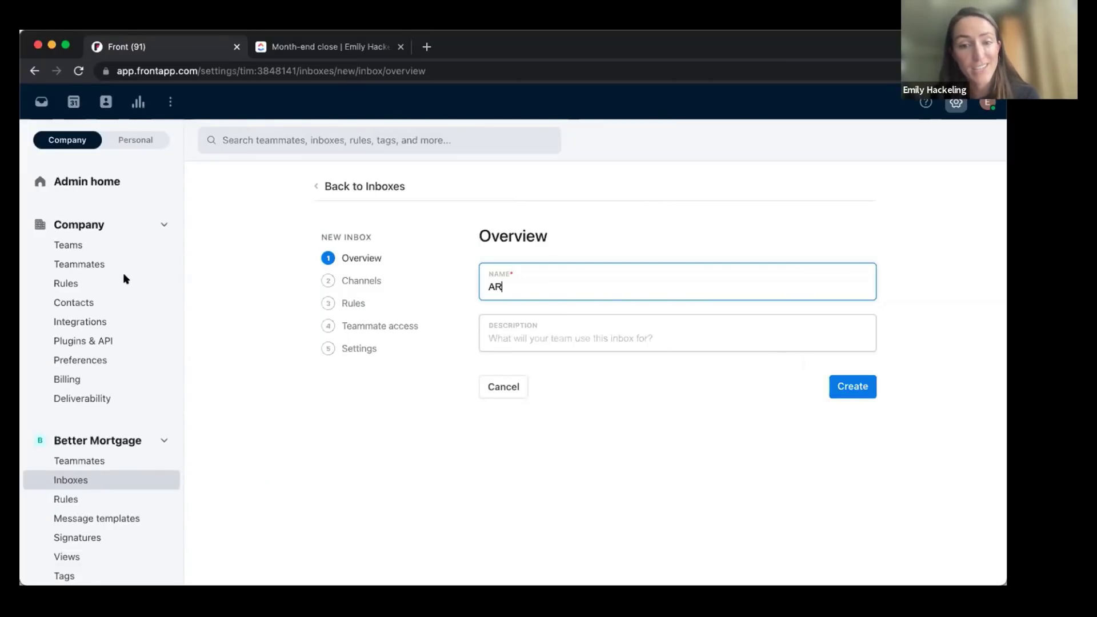
Return to the conversations and view the invoice reminder email in the personal inbox from its beginning.
{"action": "left_click", "coordinate": [41, 103]}
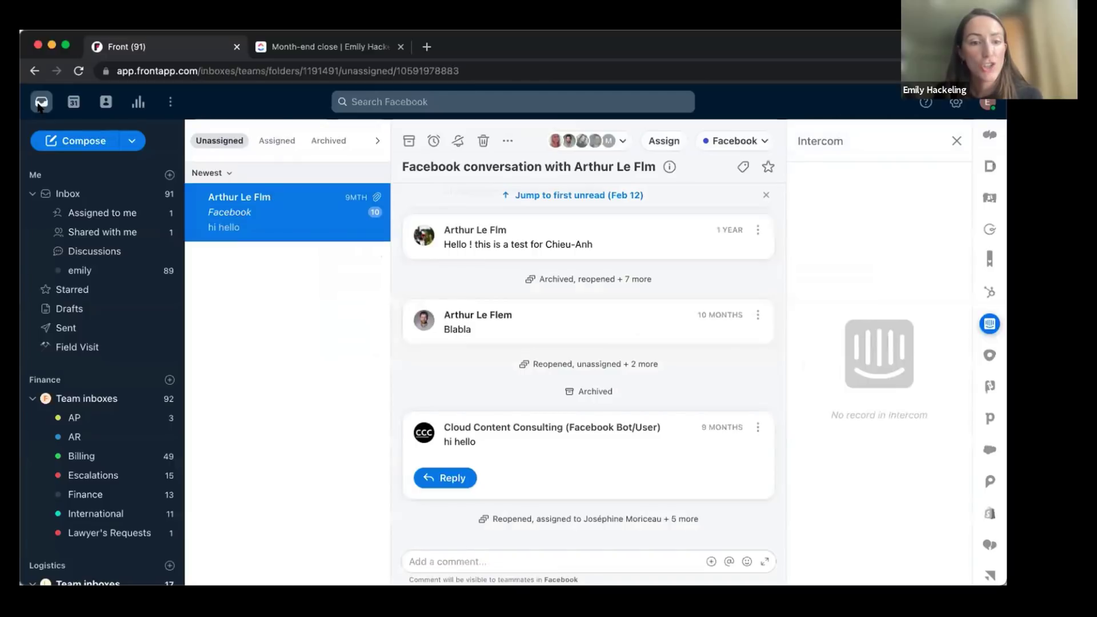
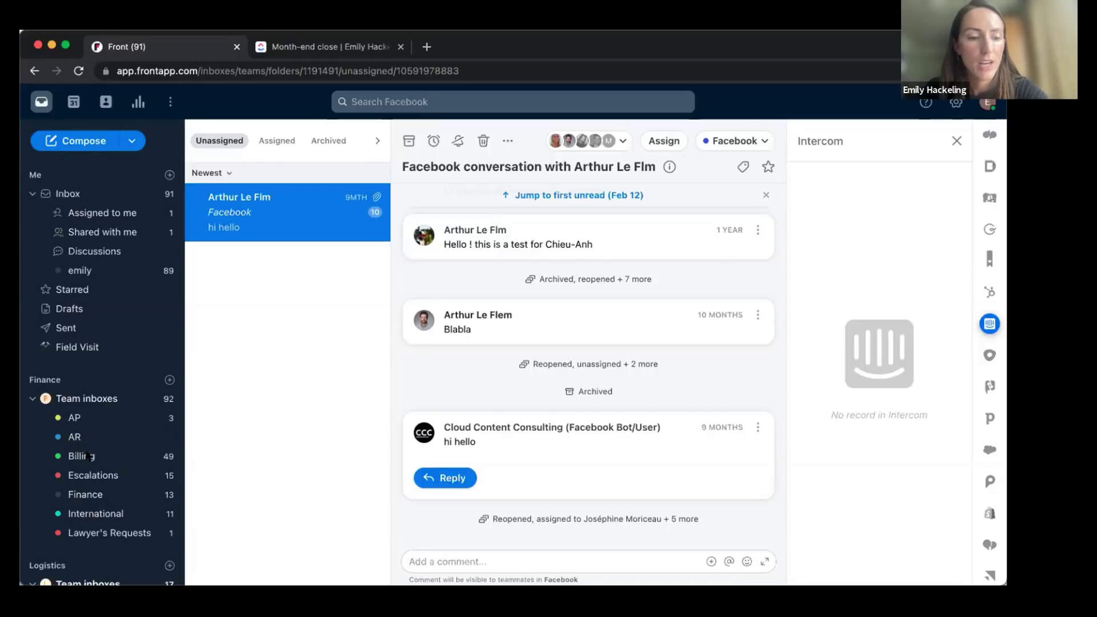
{"action": "left_click", "coordinate": [87, 193]}
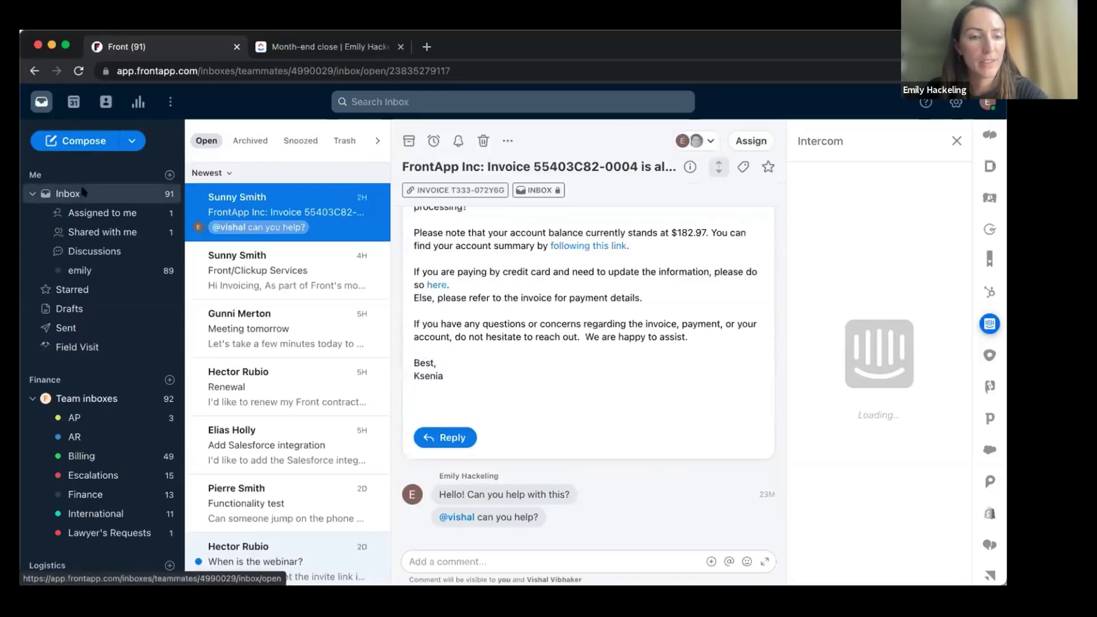
{"action": "scroll", "coordinate": [495, 314], "scroll_direction": "up", "scroll_amount": 5}
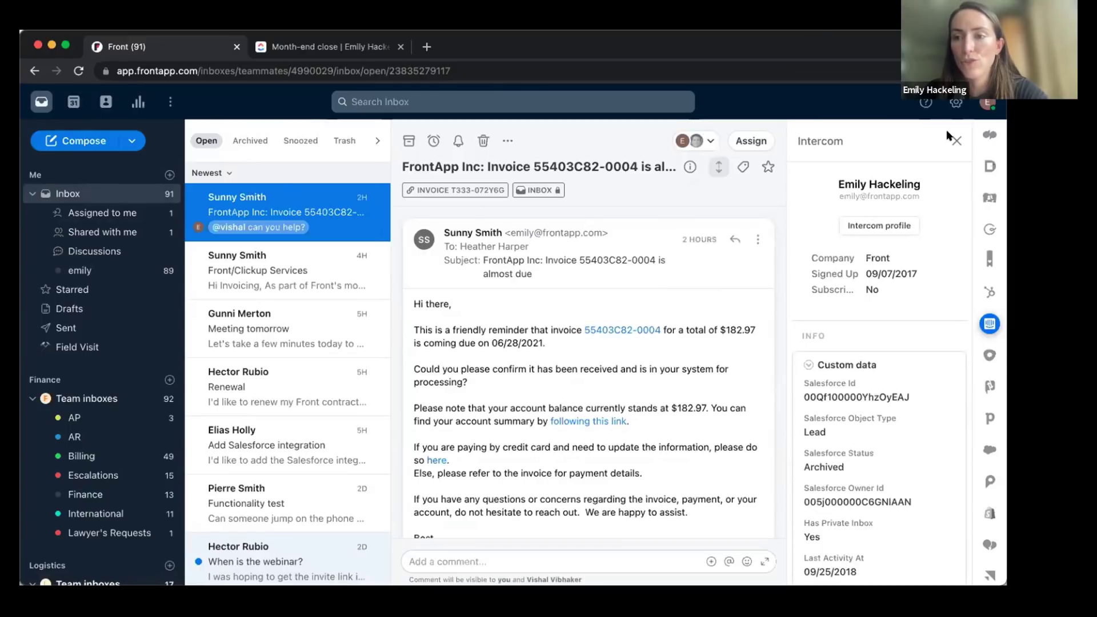
Discard the unfinished inbox setup in the admin settings and look through the company rules.
{"action": "left_click", "coordinate": [956, 104]}
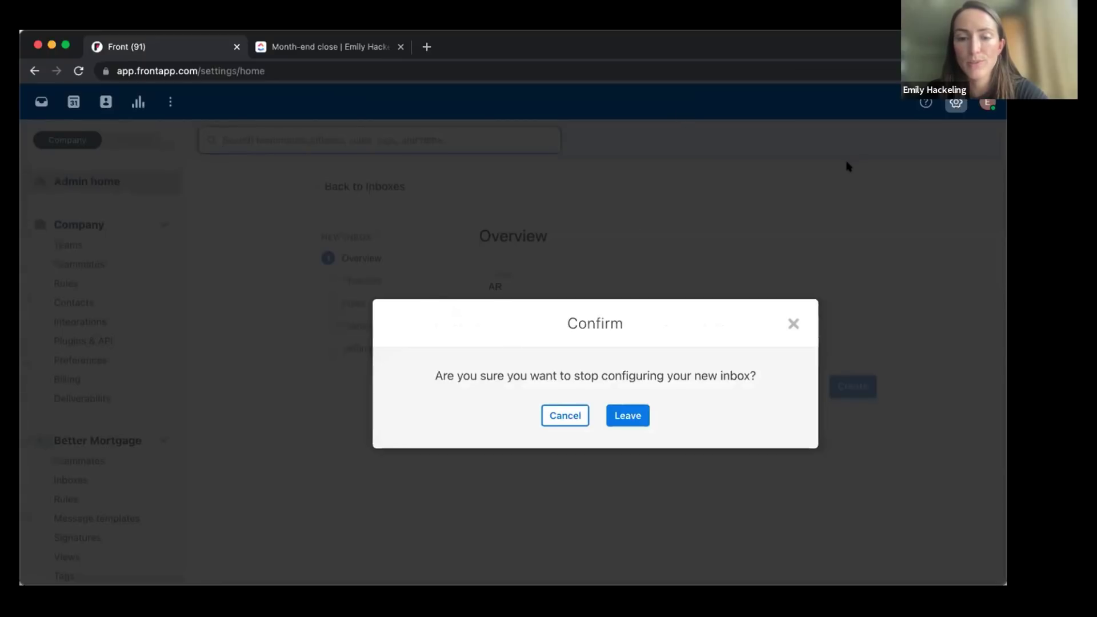
{"action": "left_click", "coordinate": [638, 412]}
{"action": "left_click", "coordinate": [67, 284]}
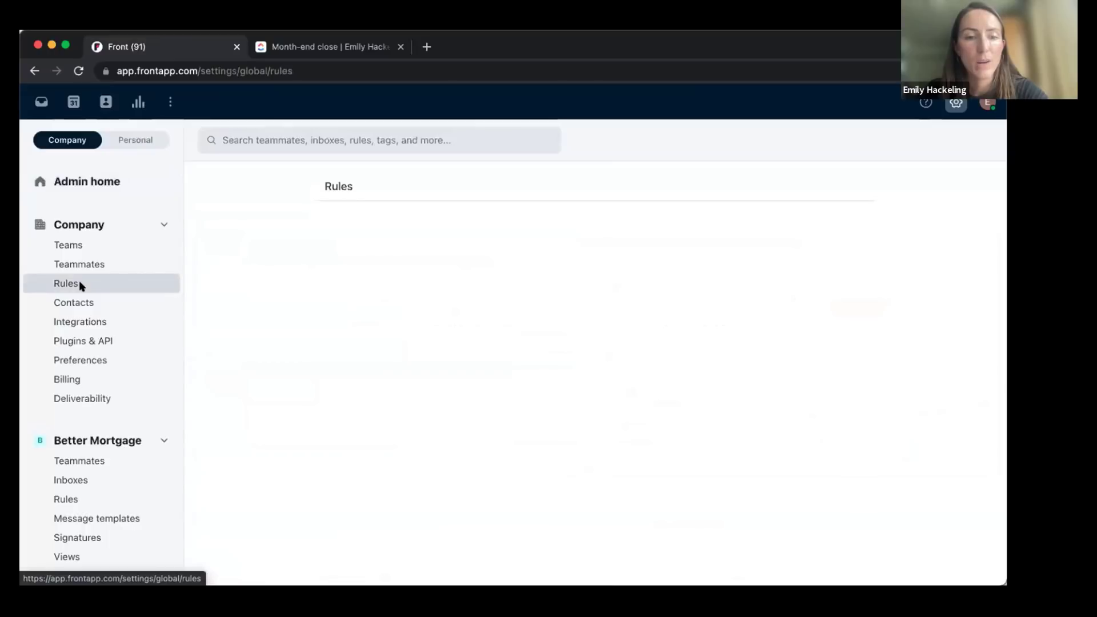
{"action": "scroll", "coordinate": [412, 350], "scroll_direction": "down", "scroll_amount": 2}
{"action": "scroll", "coordinate": [413, 349], "scroll_direction": "down", "scroll_amount": 4}
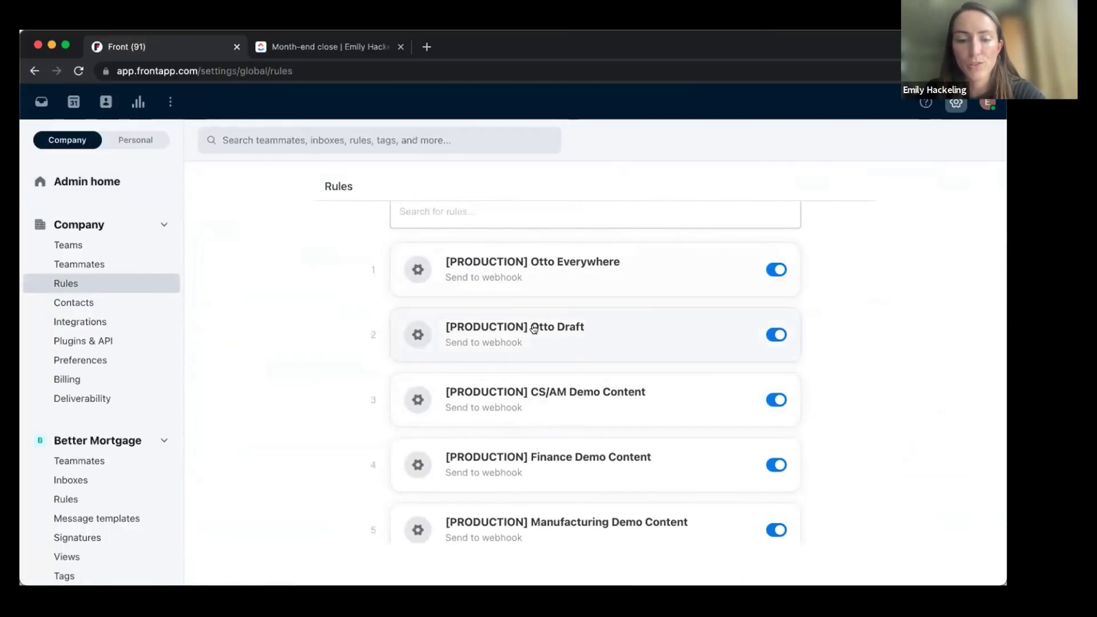
{"action": "scroll", "coordinate": [533, 326], "scroll_direction": "down", "scroll_amount": 5}
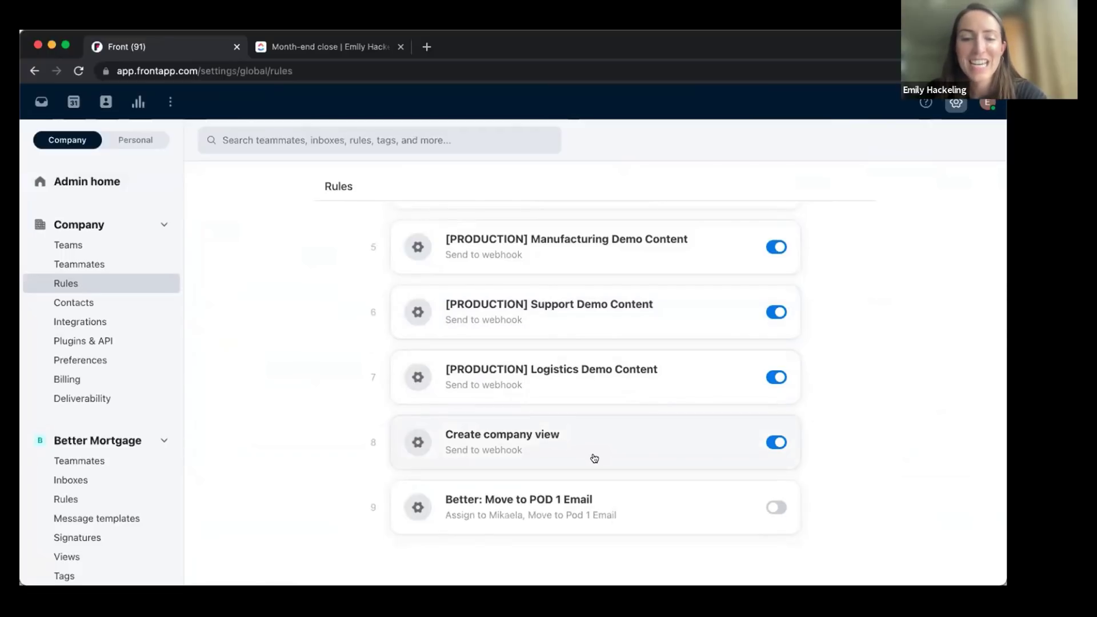
{"action": "scroll", "coordinate": [594, 458], "scroll_direction": "up", "scroll_amount": 10}
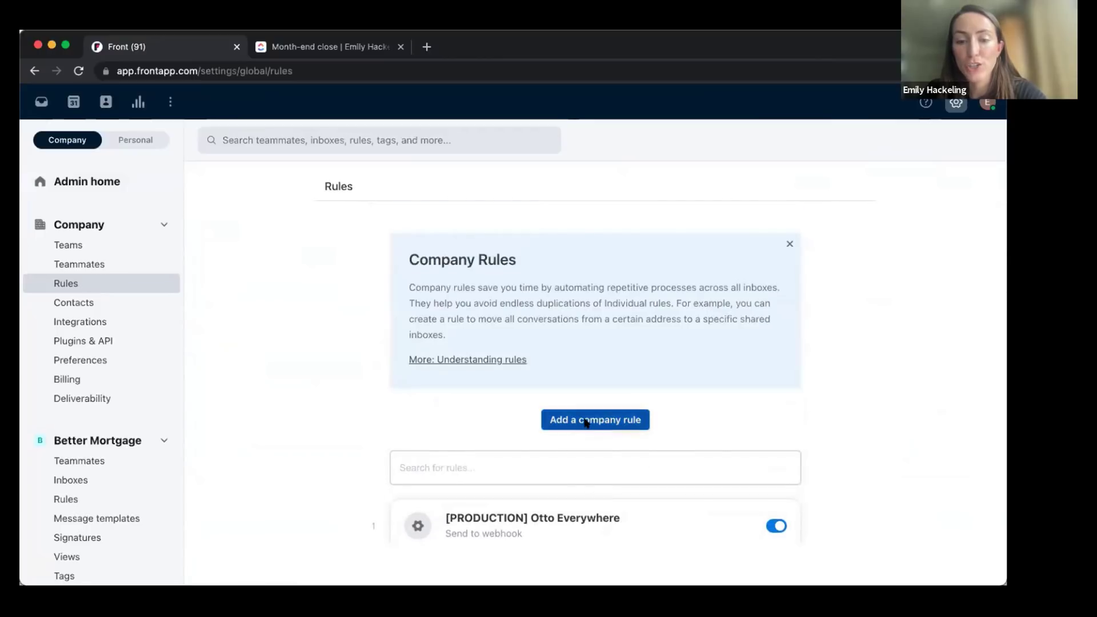
Start a company rule and name it for moving an invoice to the teammate's inbox.
{"action": "left_click", "coordinate": [585, 421]}
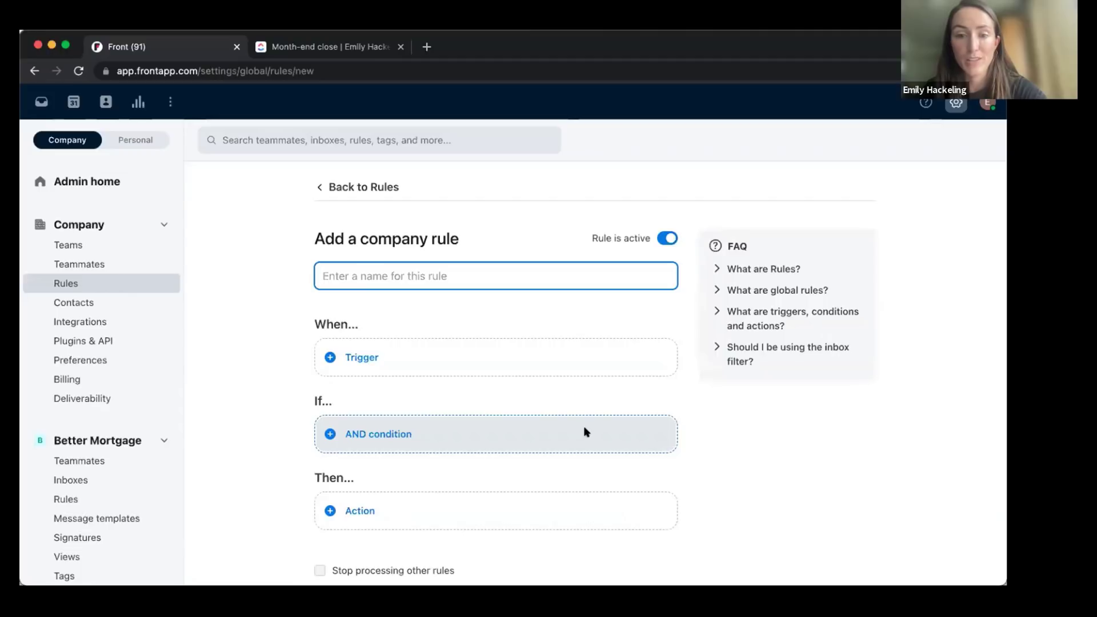
{"action": "type", "text": "Move"}
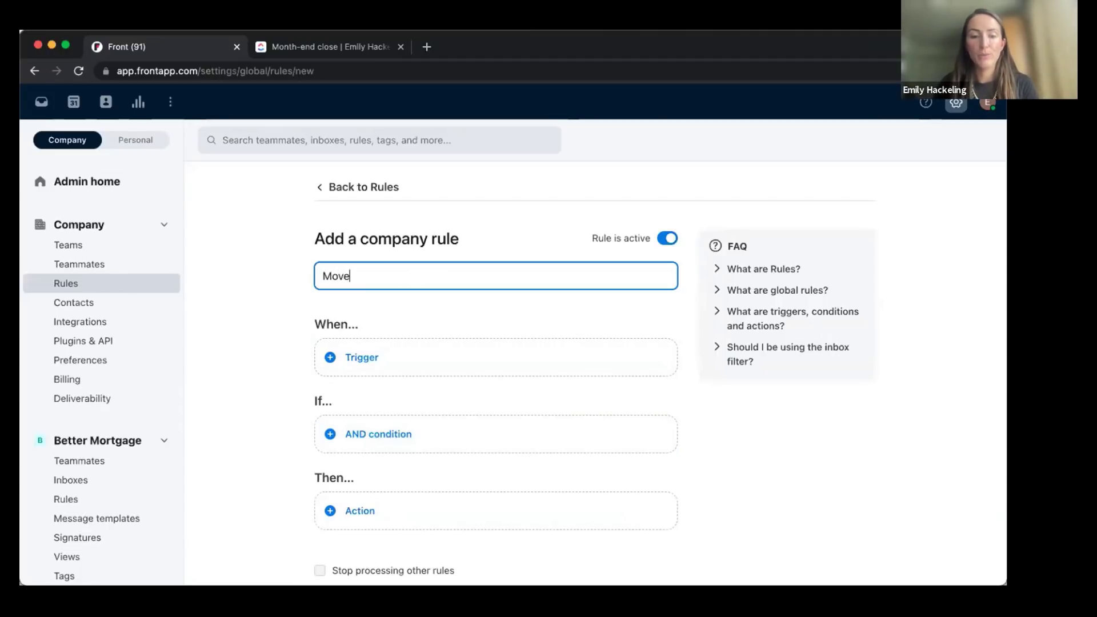
{"action": "type", "text": " invoice to S"}
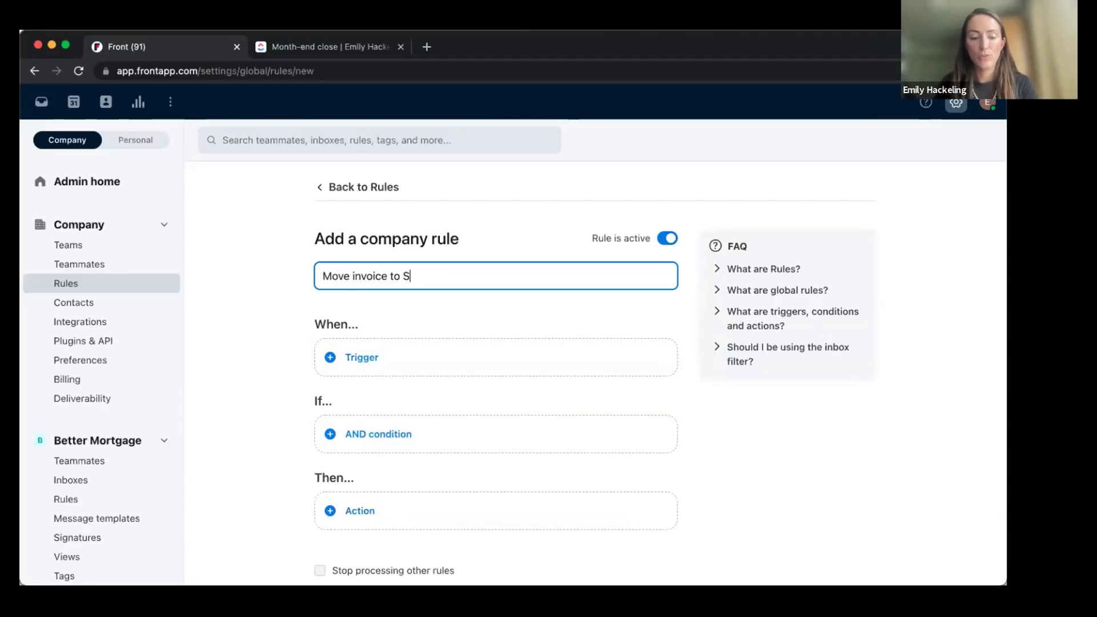
{"action": "type", "text": "neh's inbox"}
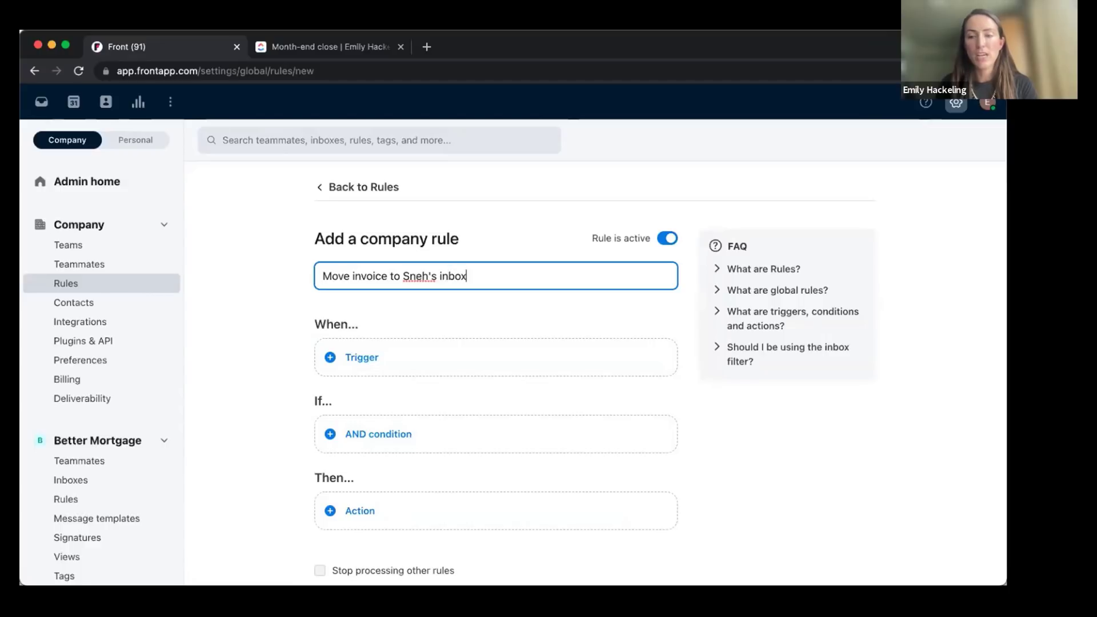
Look through the available message, status, teammate and tag triggers for the rule without choosing one.
{"action": "left_click", "coordinate": [402, 365]}
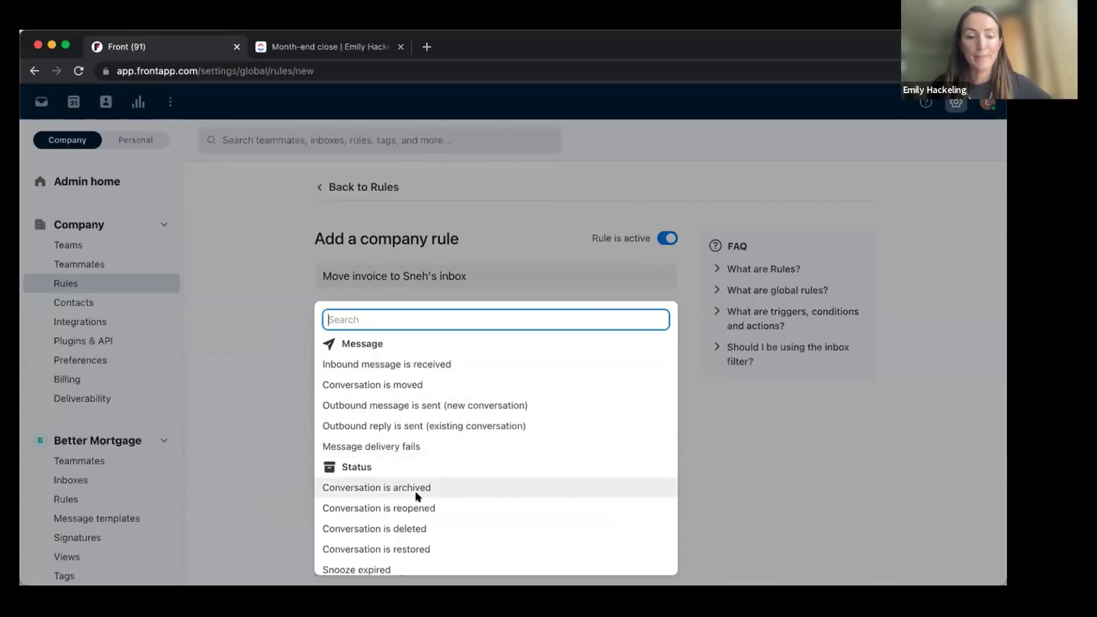
{"action": "scroll", "coordinate": [418, 496], "scroll_direction": "down", "scroll_amount": 1}
{"action": "scroll", "coordinate": [418, 496], "scroll_direction": "down", "scroll_amount": 2}
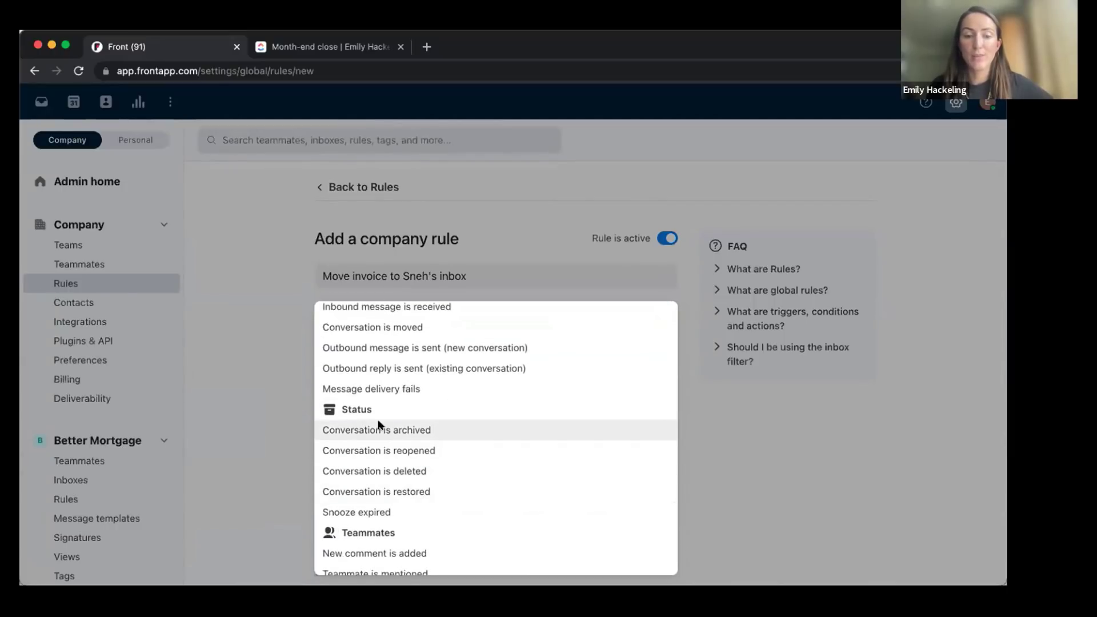
{"action": "scroll", "coordinate": [407, 517], "scroll_direction": "down", "scroll_amount": 4}
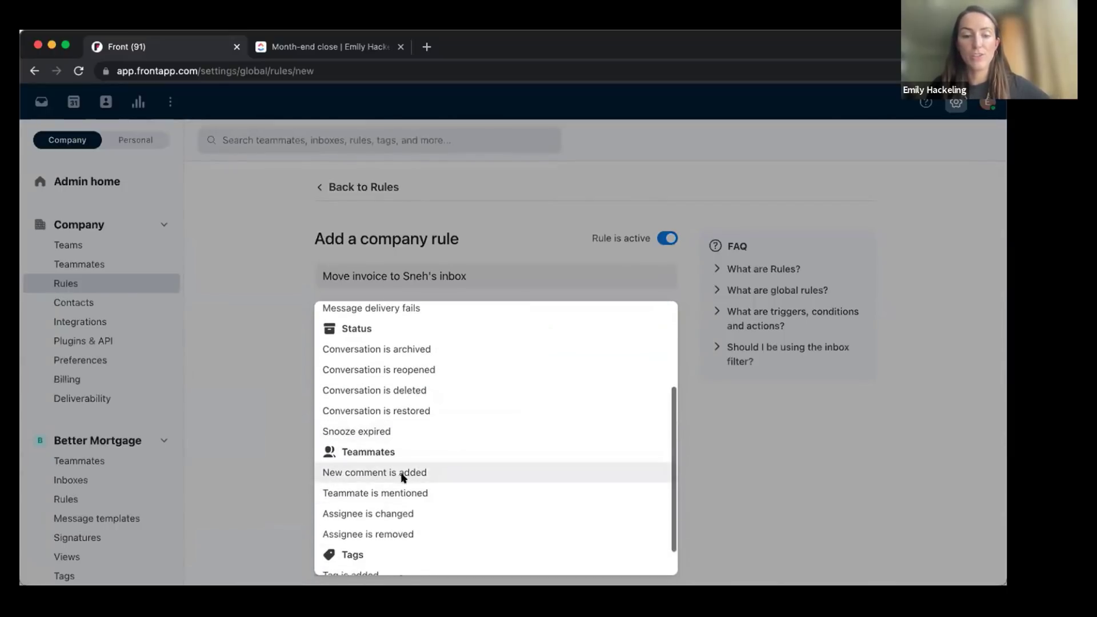
{"action": "scroll", "coordinate": [398, 533], "scroll_direction": "down", "scroll_amount": 2}
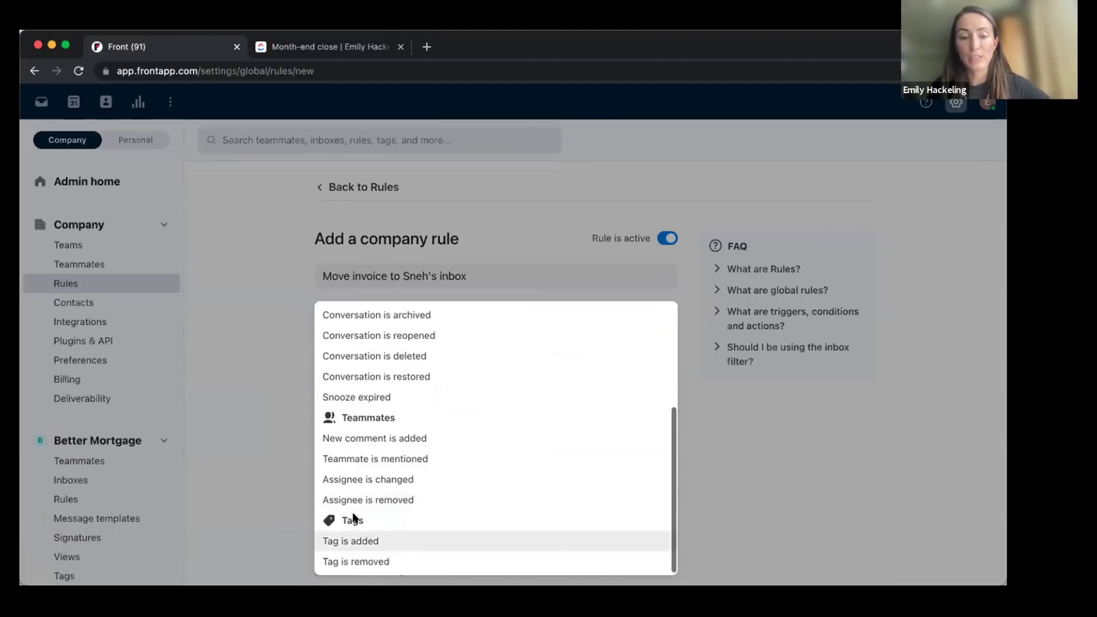
{"action": "left_click", "coordinate": [265, 457]}
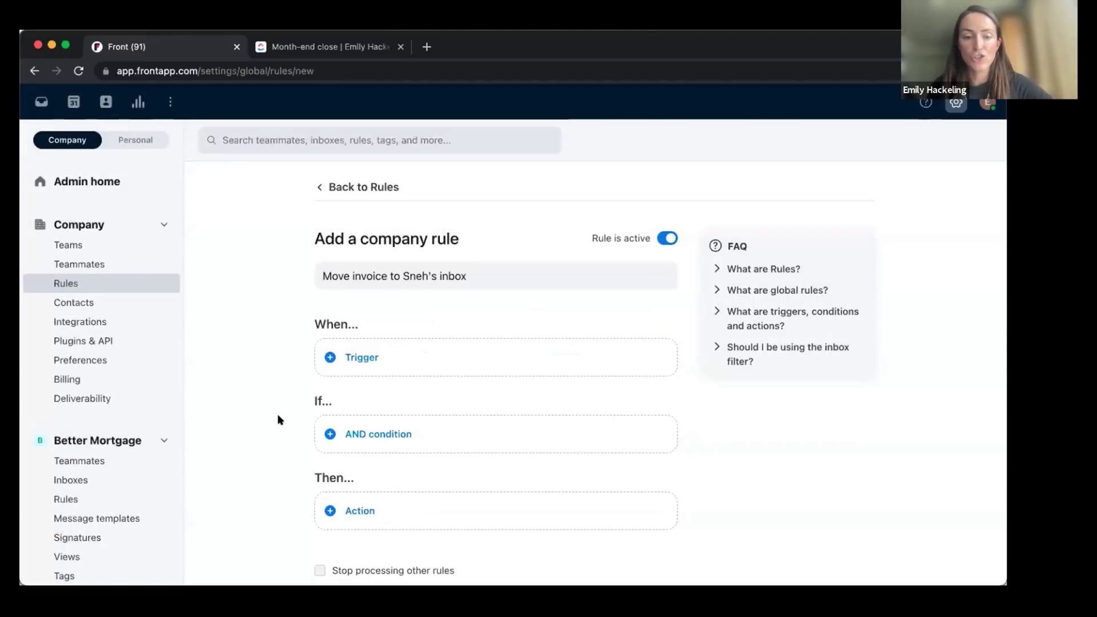
Look through the available rule conditions, add an action that assigns to a teammate, and open its list of teammates.
{"action": "left_click", "coordinate": [387, 442]}
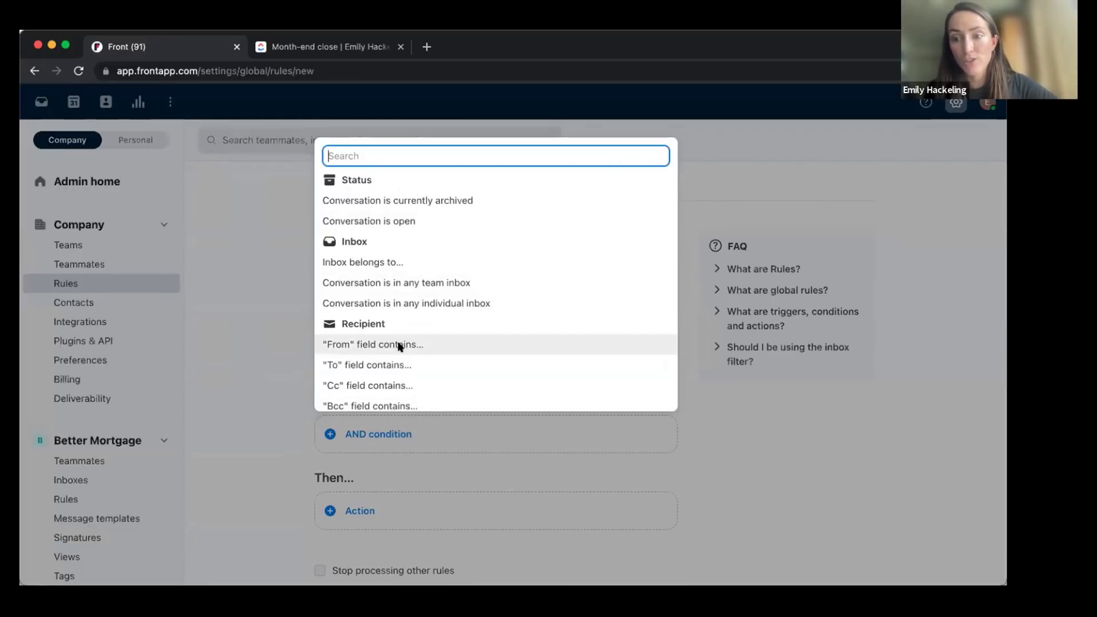
{"action": "left_click", "coordinate": [293, 378]}
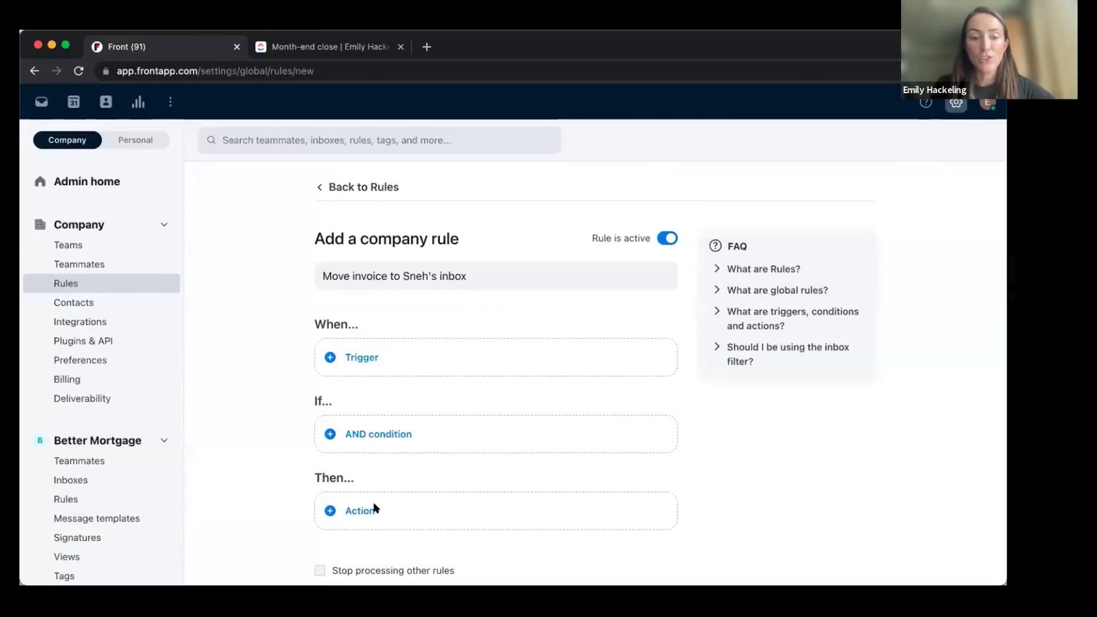
{"action": "left_click", "coordinate": [375, 508]}
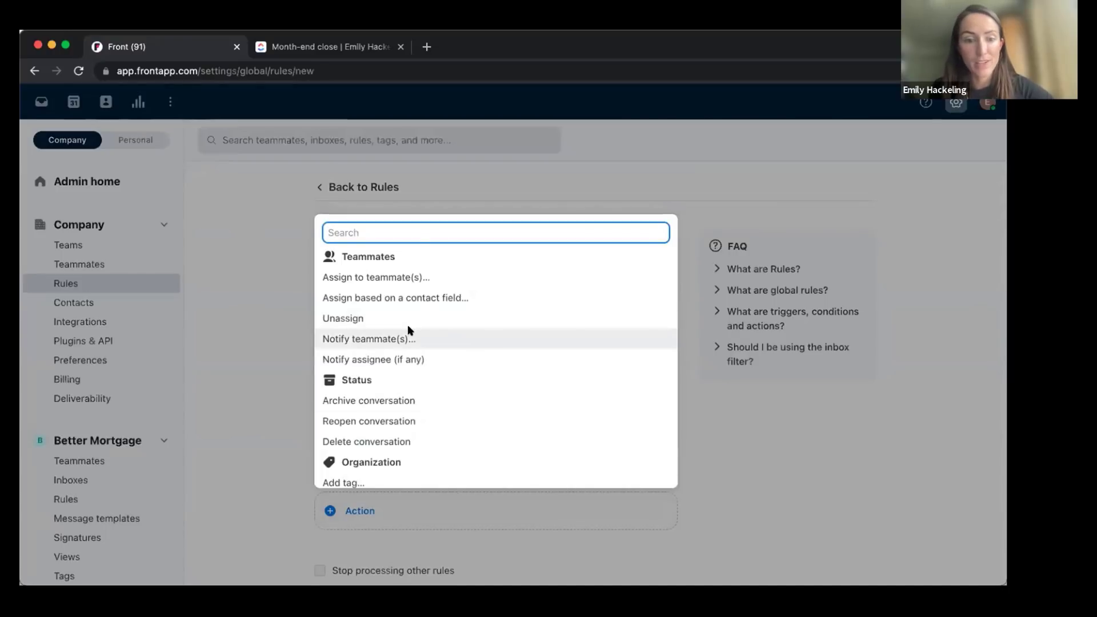
{"action": "left_click", "coordinate": [366, 278]}
{"action": "left_click", "coordinate": [444, 508]}
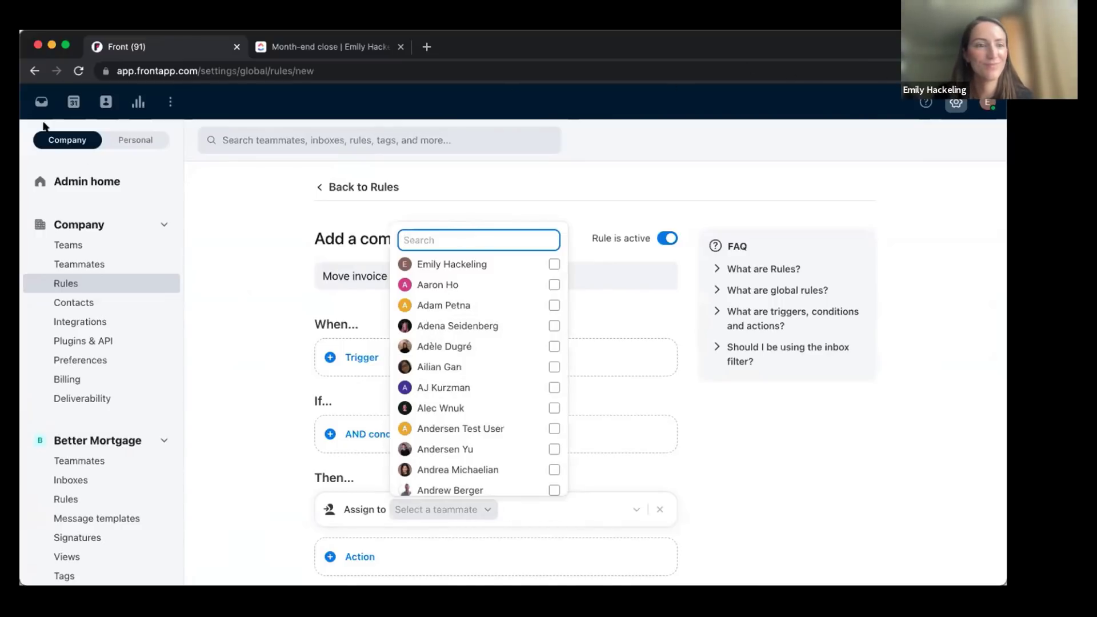
Discard the unfinished company rule and return from the settings to the conversations inbox.
{"action": "left_click", "coordinate": [330, 182]}
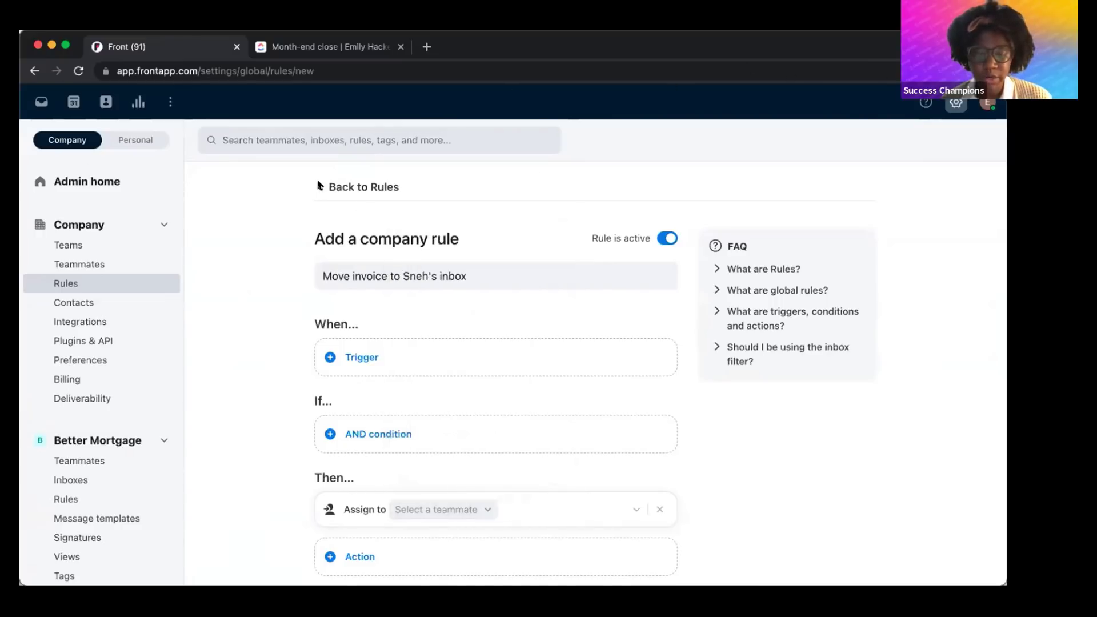
{"action": "left_click", "coordinate": [319, 183]}
{"action": "left_click", "coordinate": [615, 376]}
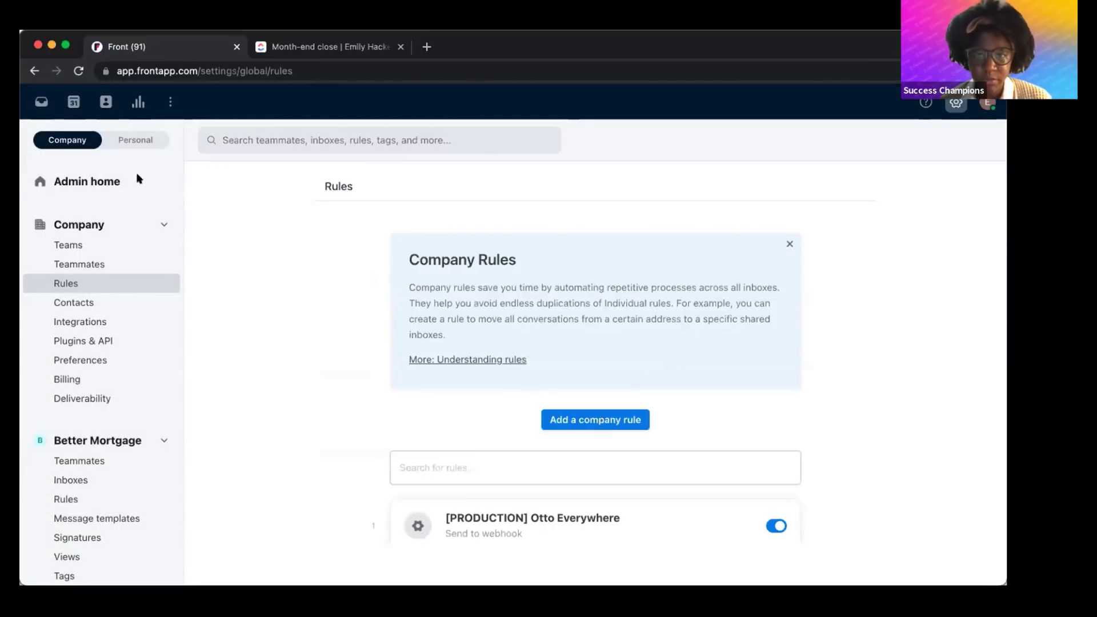
{"action": "left_click", "coordinate": [41, 103]}
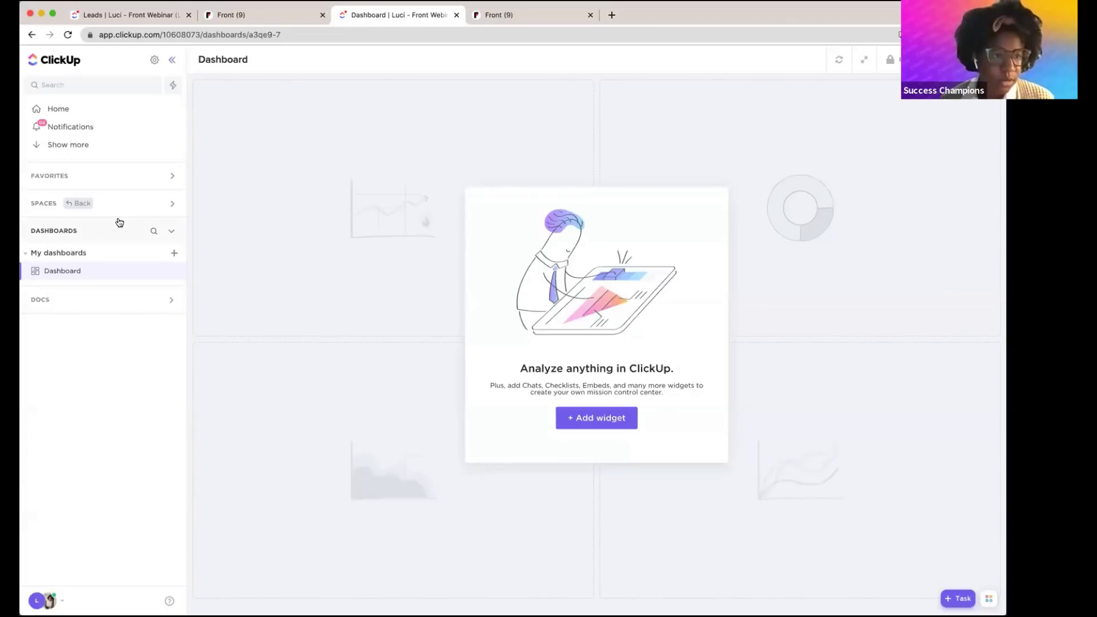
Expand the spaces in ClickUp and open the Accounts Receivable list in the Accounting folder of the Clients space.
{"action": "left_click", "coordinate": [173, 204]}
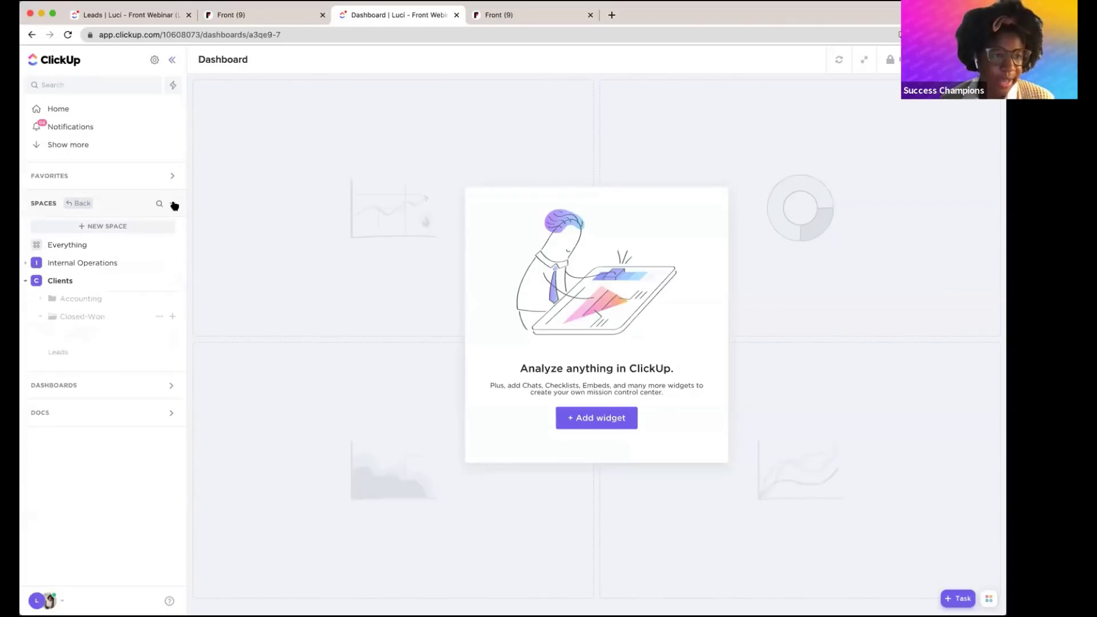
{"action": "left_click", "coordinate": [66, 281]}
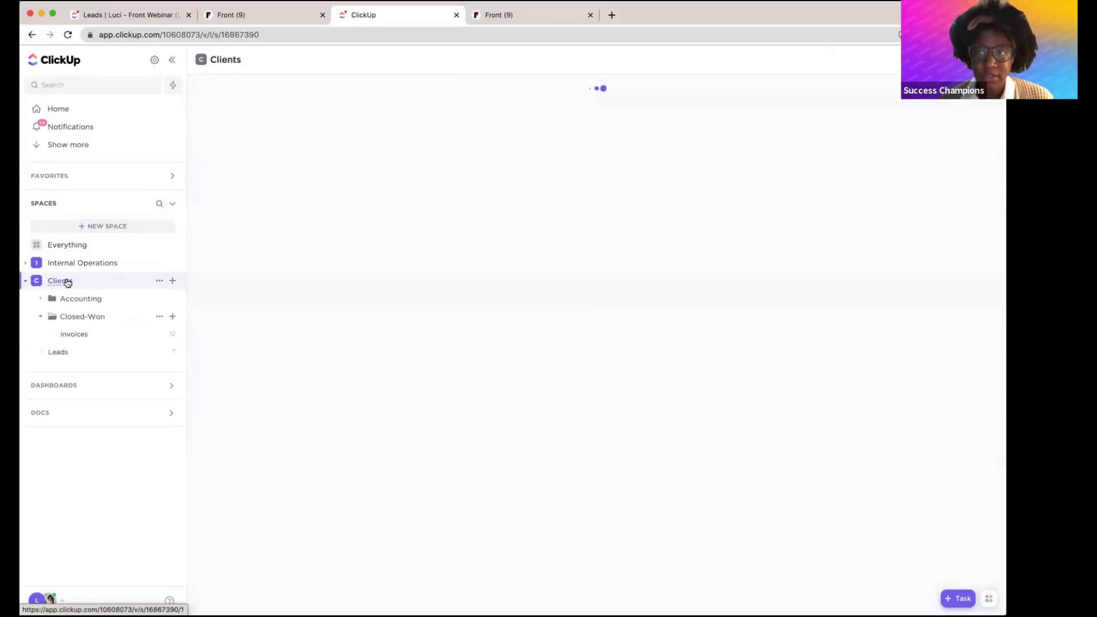
{"action": "left_click", "coordinate": [70, 302]}
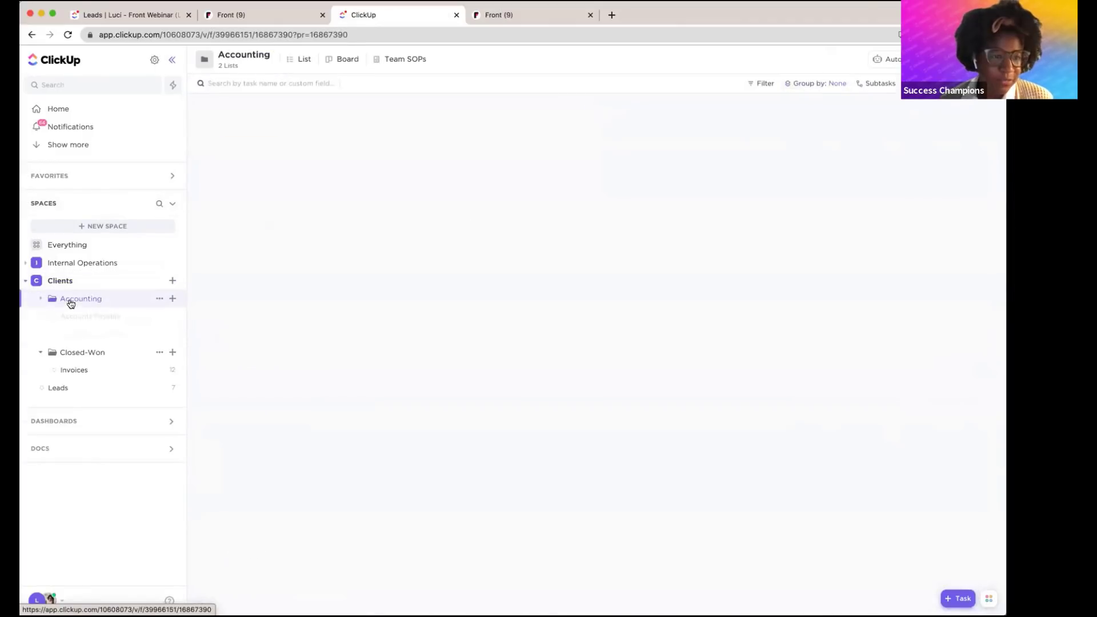
{"action": "left_click", "coordinate": [89, 336]}
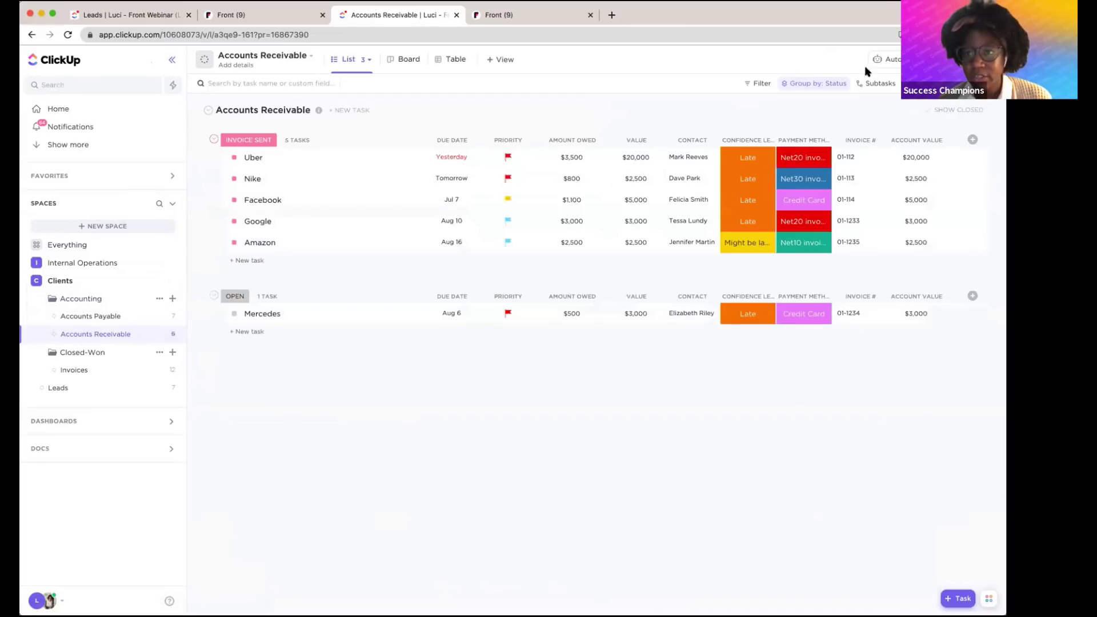
Start adding an automation to Accounts Receivable, view the date-based templates, and open a new custom automation.
{"action": "left_click", "coordinate": [882, 60]}
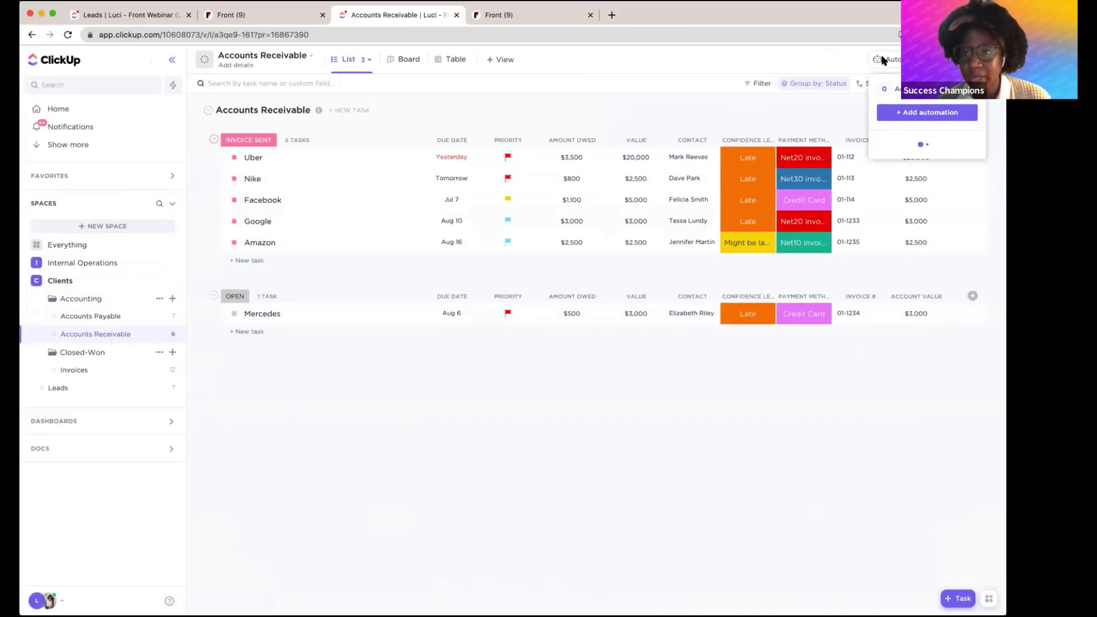
{"action": "left_click", "coordinate": [914, 112]}
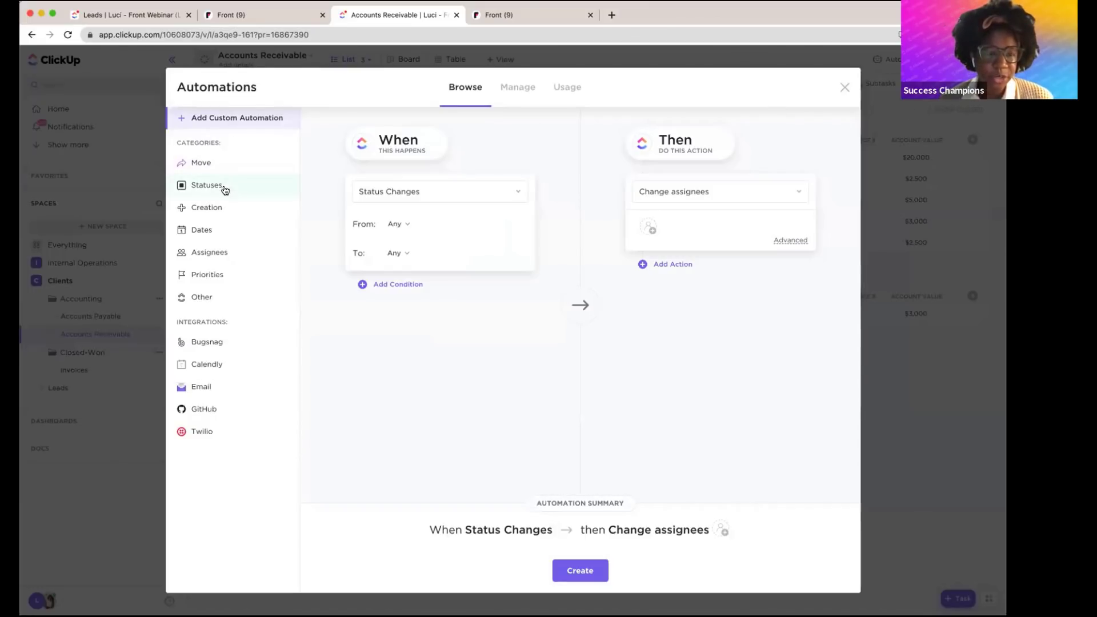
{"action": "left_click", "coordinate": [238, 231]}
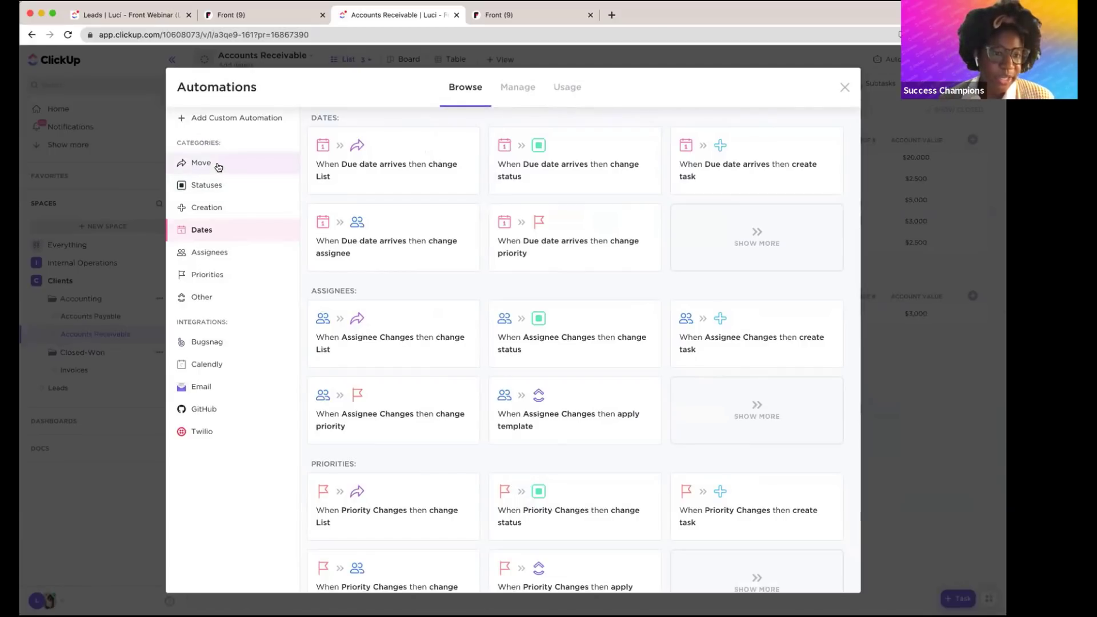
{"action": "left_click", "coordinate": [246, 120]}
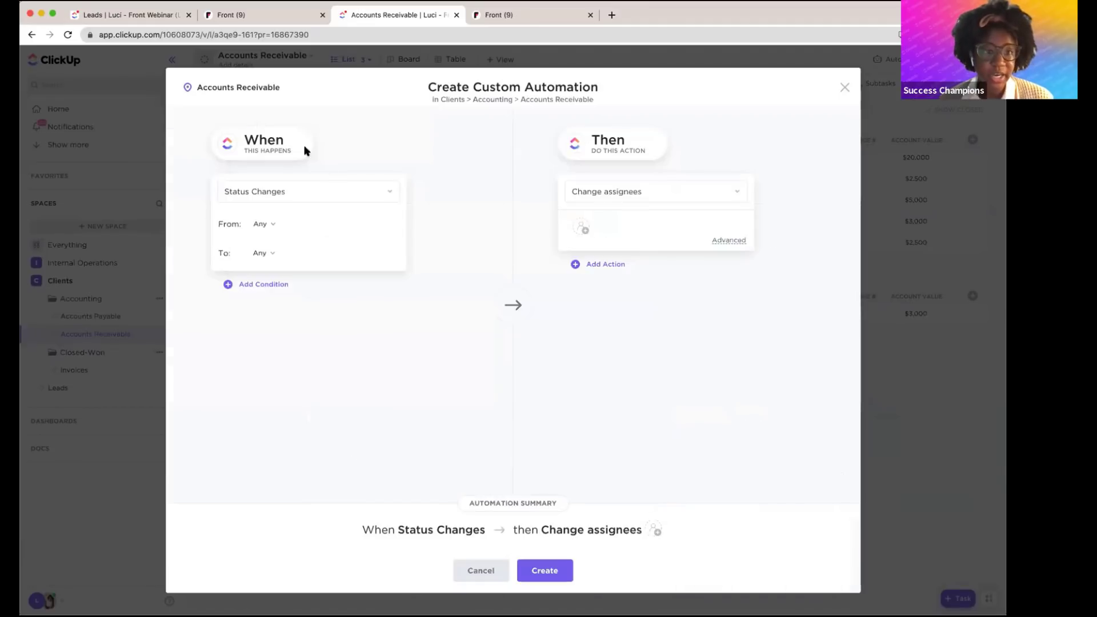
Set the custom automation's trigger to Task Created and view the available actions, keeping Change assignees.
{"action": "left_click", "coordinate": [381, 192]}
{"action": "scroll", "coordinate": [306, 290], "scroll_direction": "down", "scroll_amount": 2}
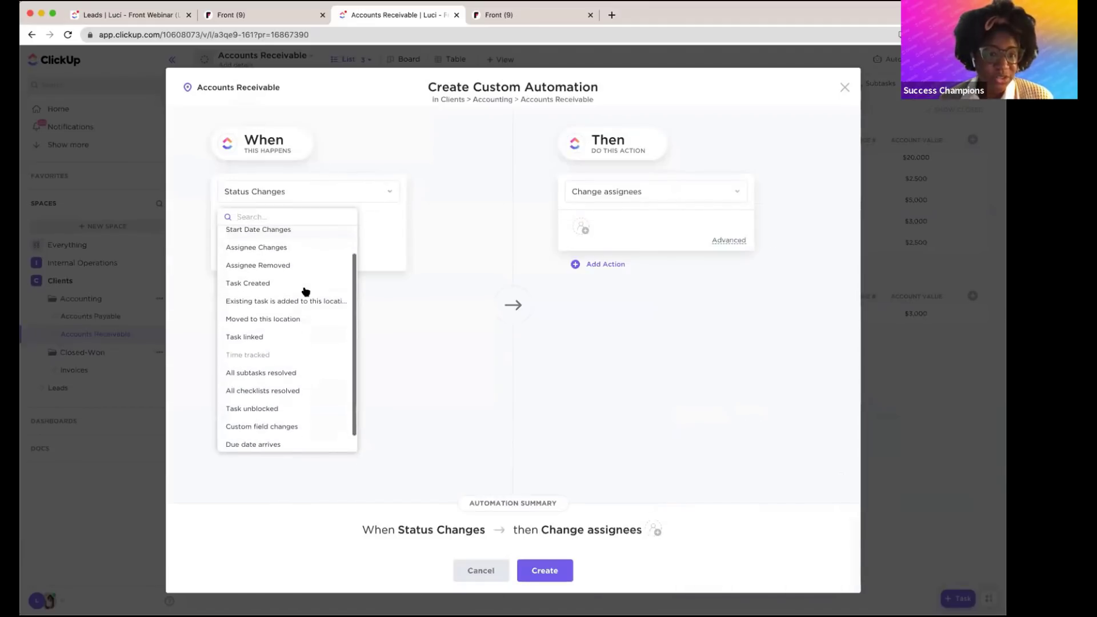
{"action": "scroll", "coordinate": [304, 290], "scroll_direction": "up", "scroll_amount": 2}
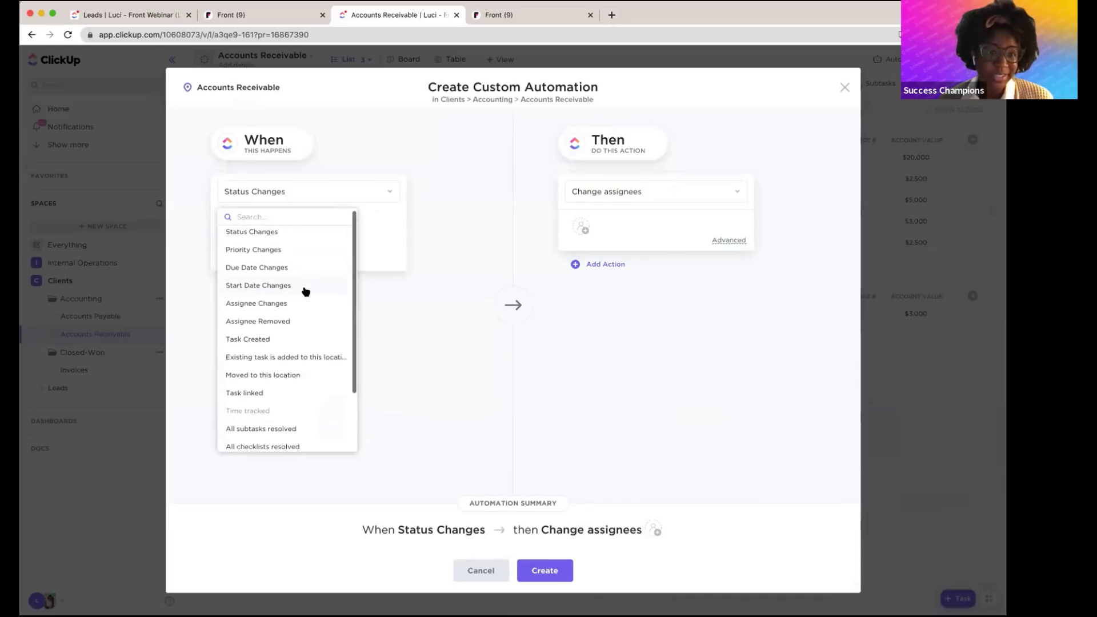
{"action": "left_click", "coordinate": [283, 343]}
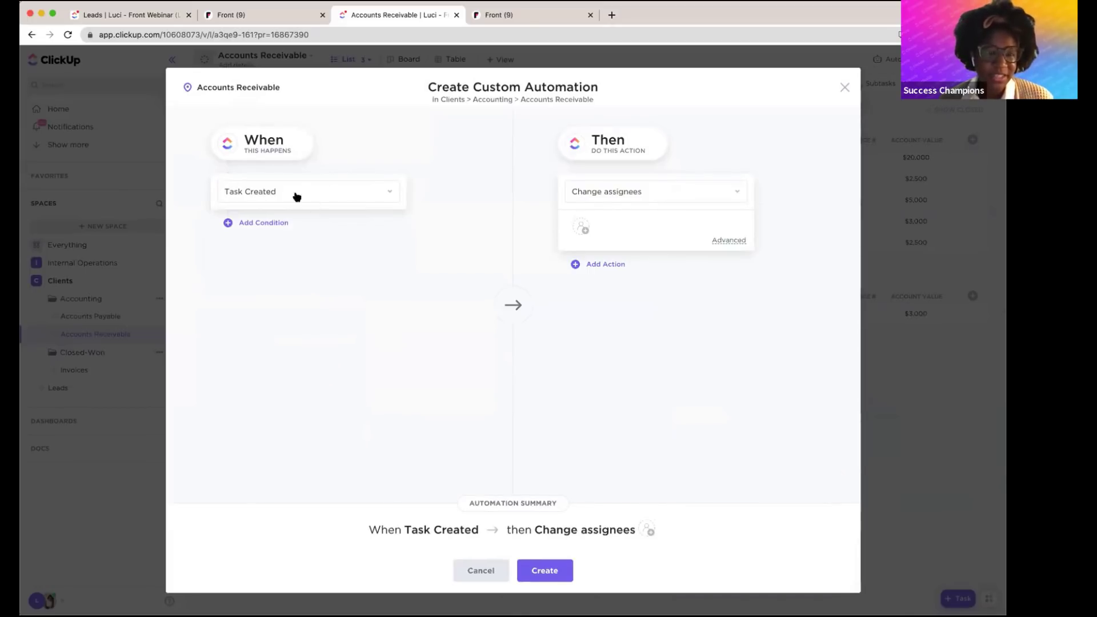
{"action": "left_click", "coordinate": [710, 197]}
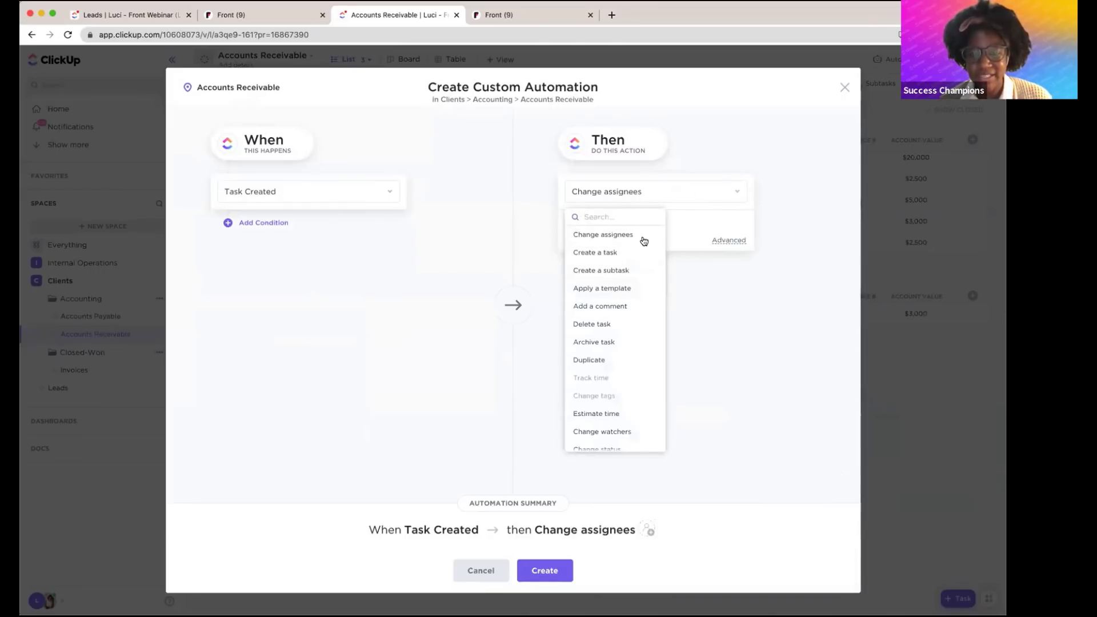
{"action": "left_click", "coordinate": [691, 217]}
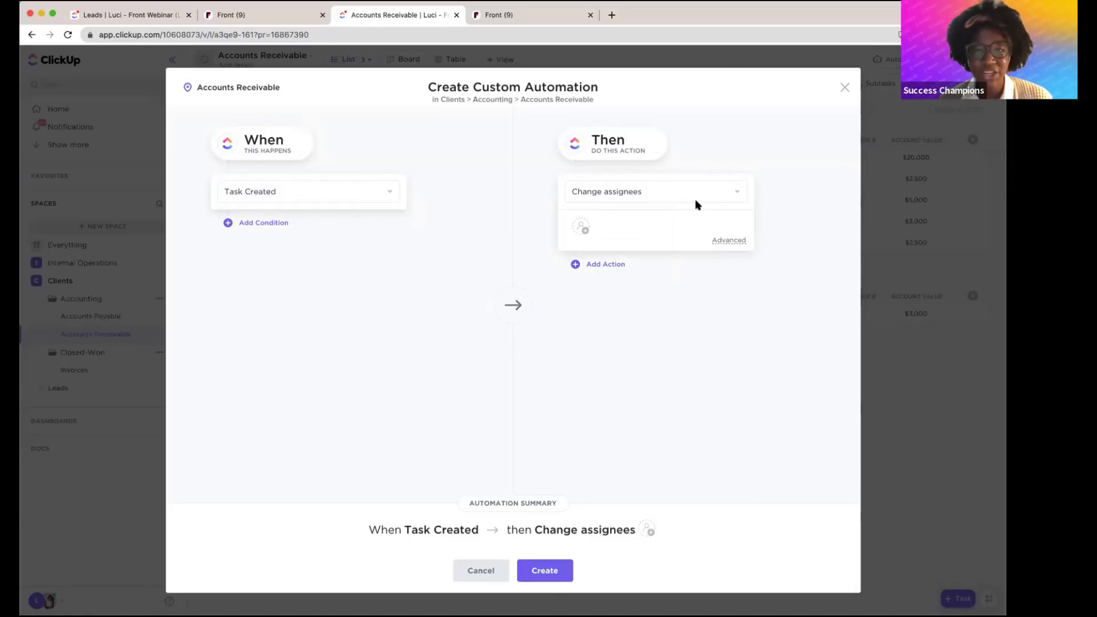
Add a condition to the Task Created trigger and base it on Due Date.
{"action": "left_click", "coordinate": [271, 222]}
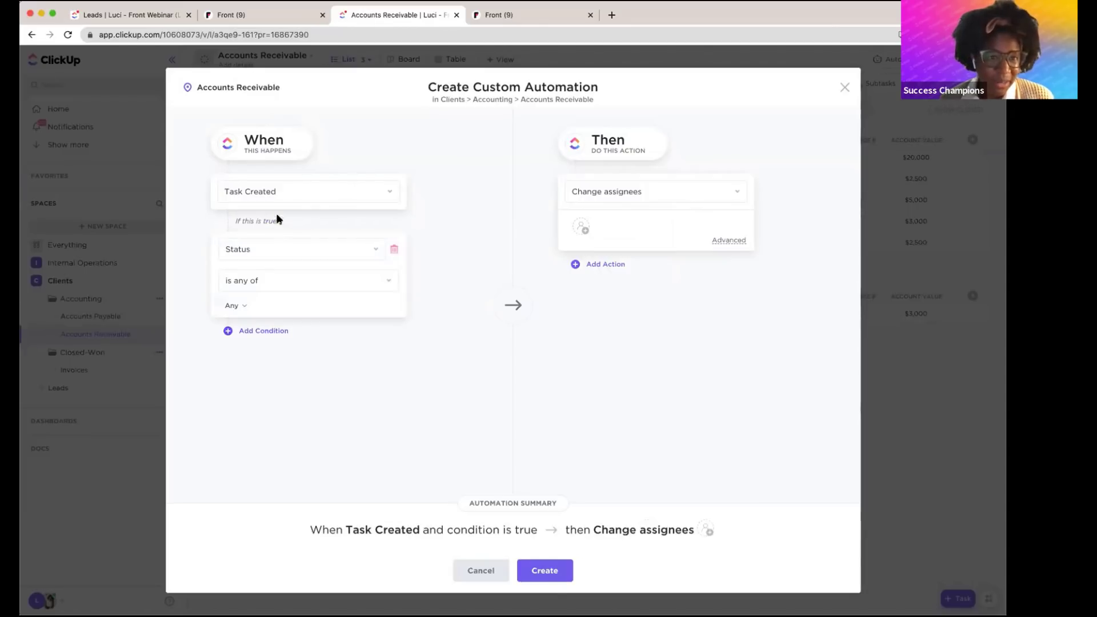
{"action": "left_click", "coordinate": [308, 197]}
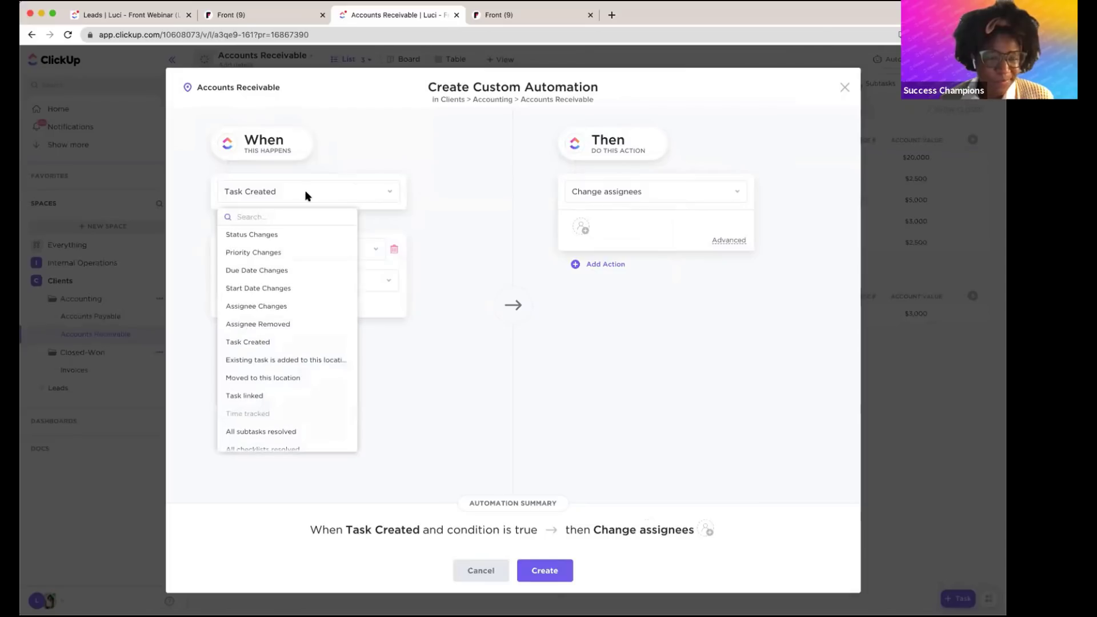
{"action": "left_click", "coordinate": [422, 180]}
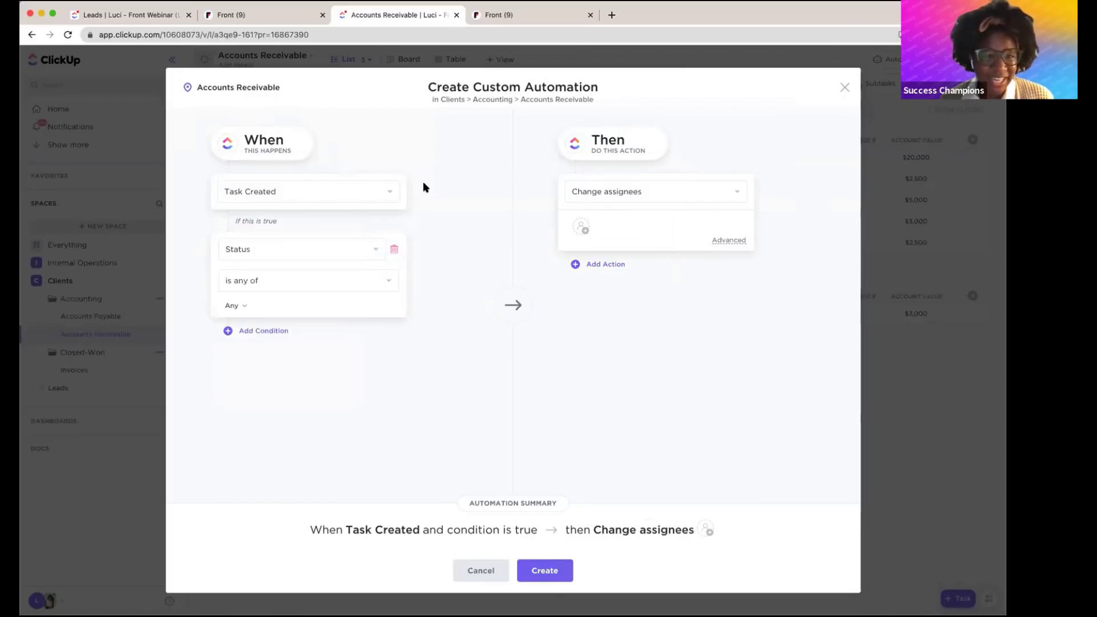
{"action": "left_click", "coordinate": [332, 249]}
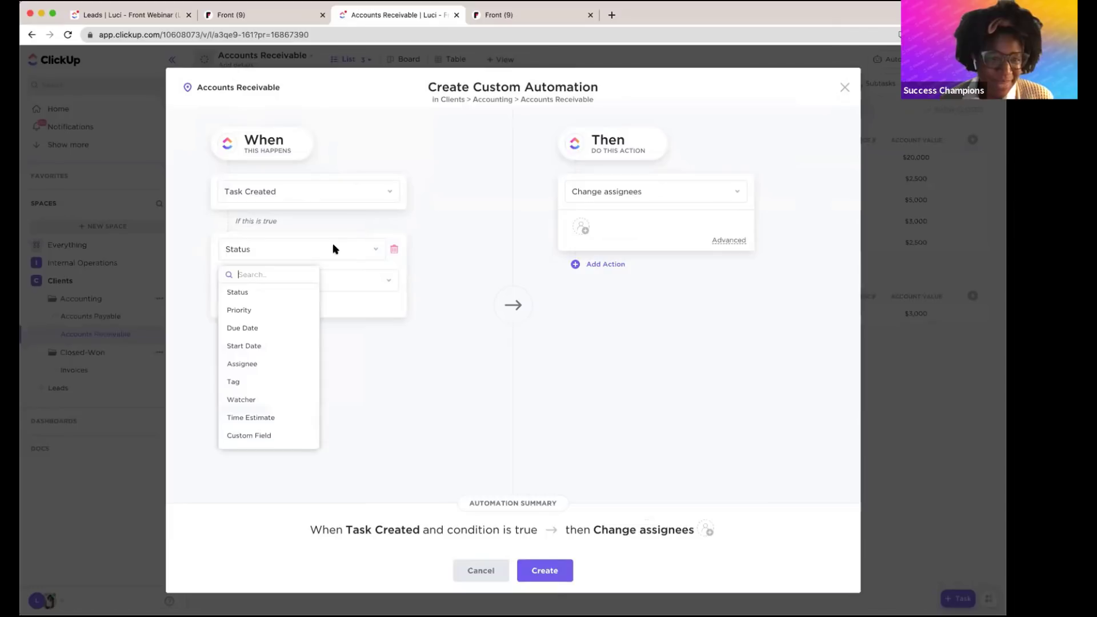
{"action": "left_click", "coordinate": [286, 330]}
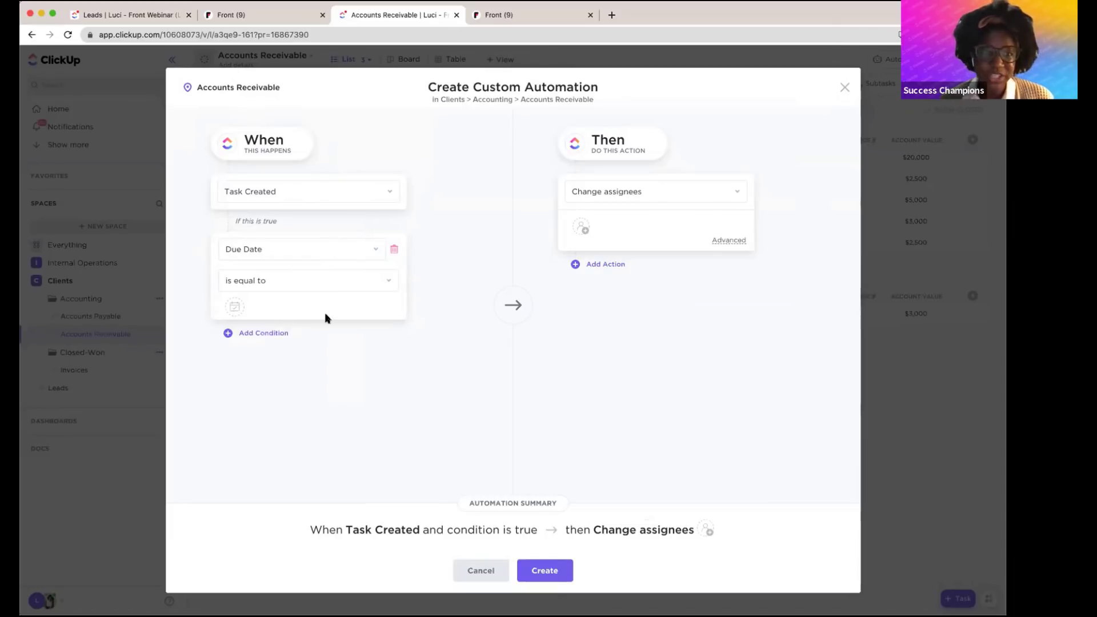
Look through the available automation actions and close the custom automation without creating it.
{"action": "left_click", "coordinate": [687, 196]}
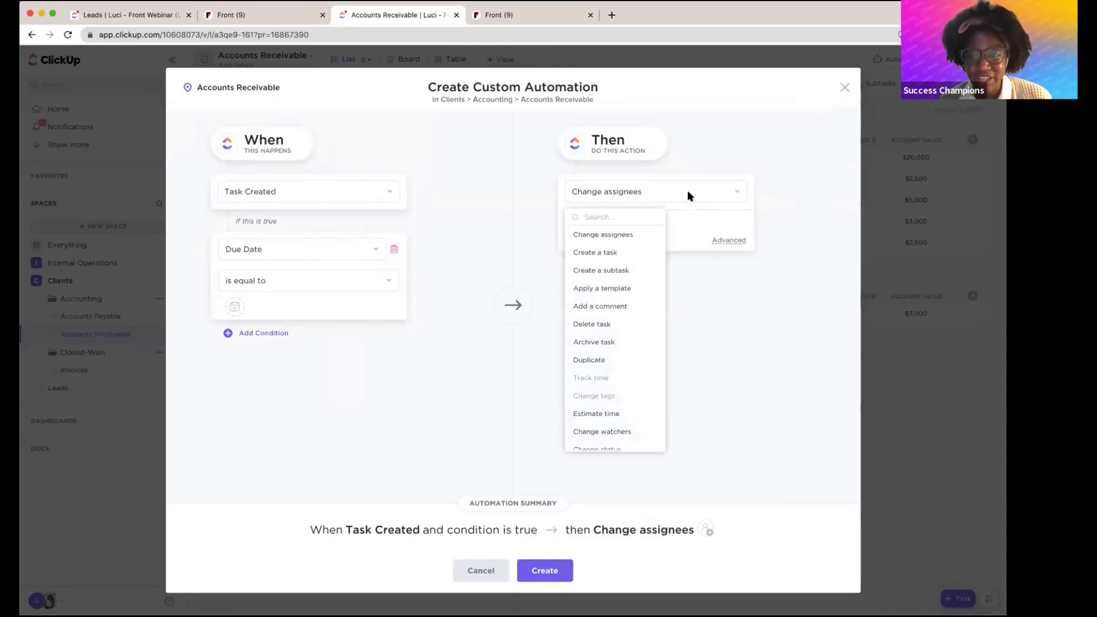
{"action": "scroll", "coordinate": [633, 328], "scroll_direction": "down", "scroll_amount": 3}
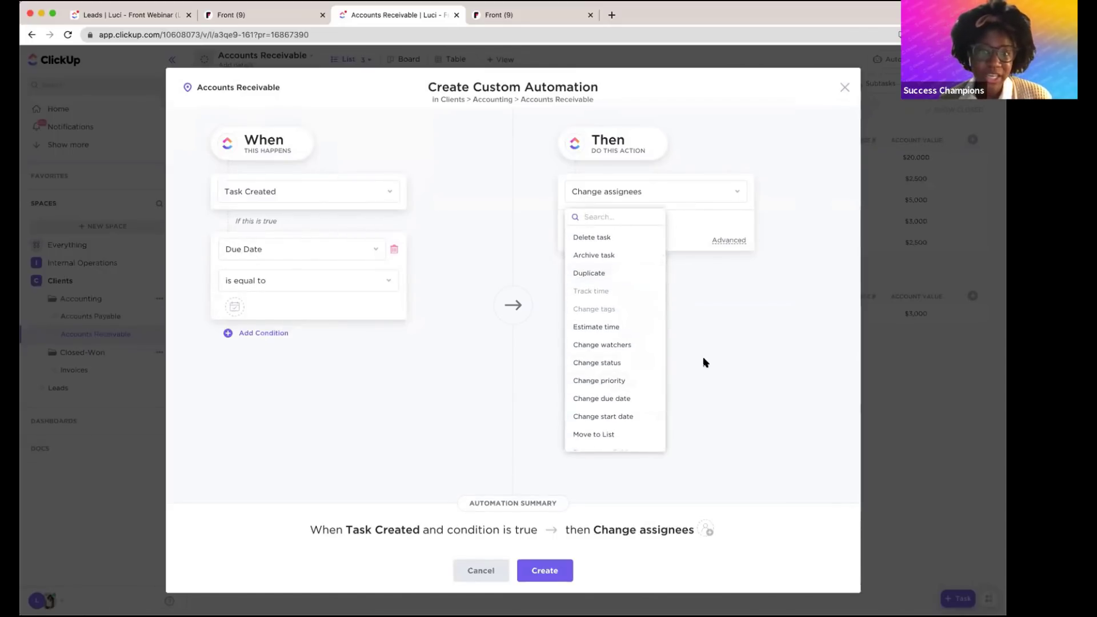
{"action": "left_click", "coordinate": [721, 355]}
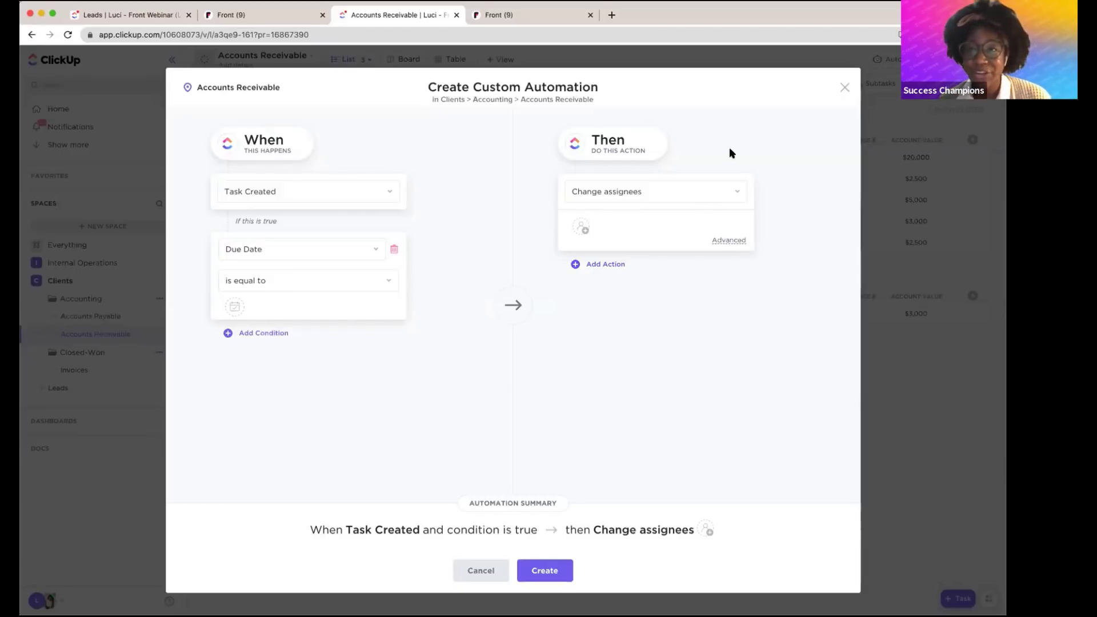
{"action": "left_click", "coordinate": [844, 90]}
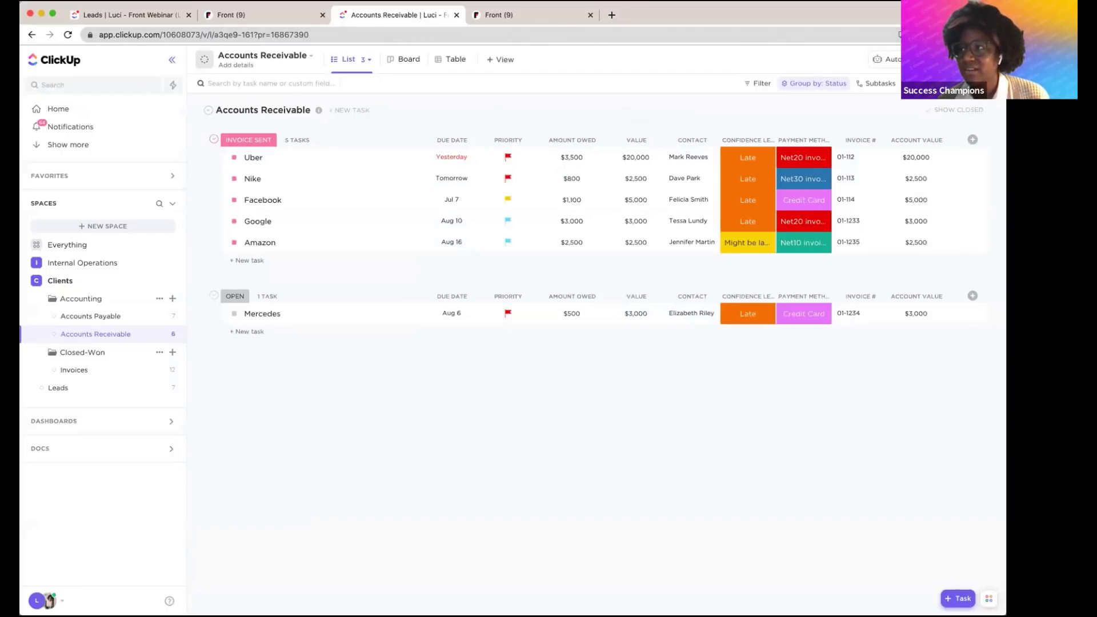